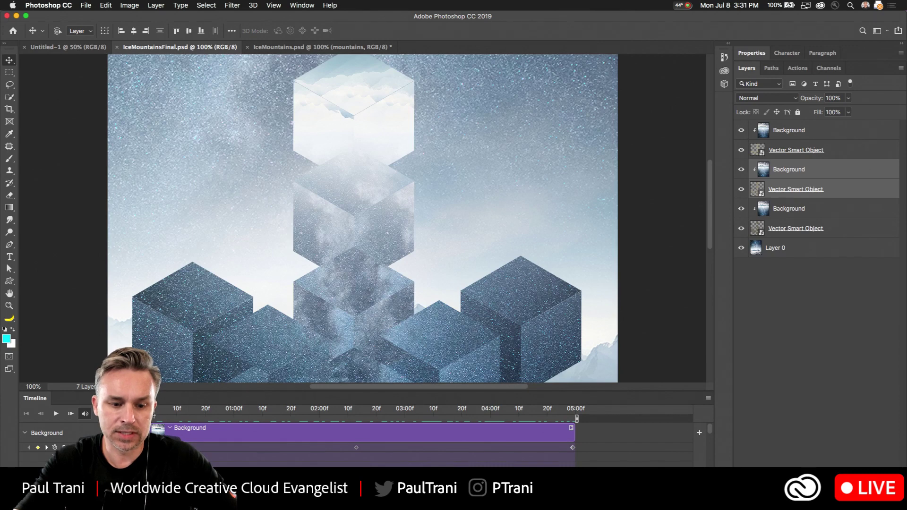
Step: Play the animated cube composition in IceMountainsFinal.psd to examine its motion as a whole and close up
{"action": "key", "text": "super"}
{"action": "key", "text": "super+minus"}
{"action": "key", "text": "super+minus"}
{"action": "key", "text": "space"}
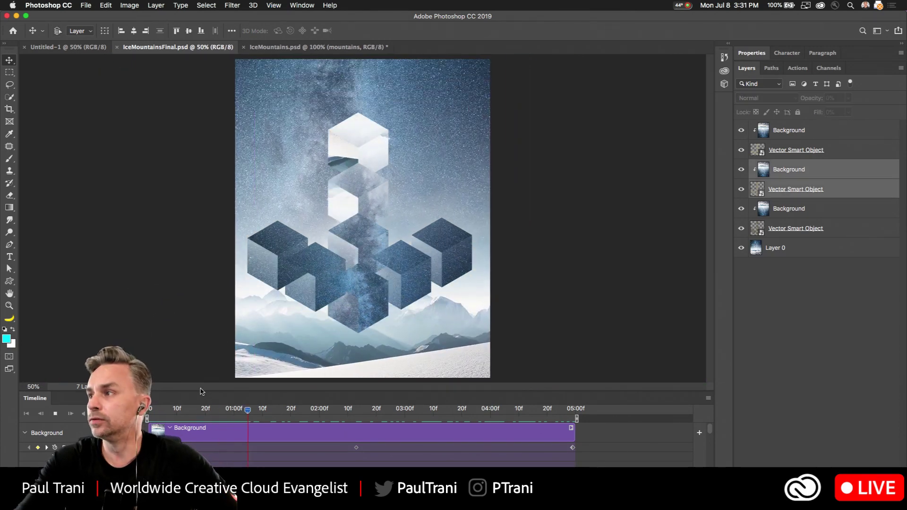
{"action": "key", "text": "space"}
{"action": "key", "text": "super+plus"}
{"action": "key", "text": "super+plus"}
{"action": "key", "text": "space"}
{"action": "key", "text": "space"}
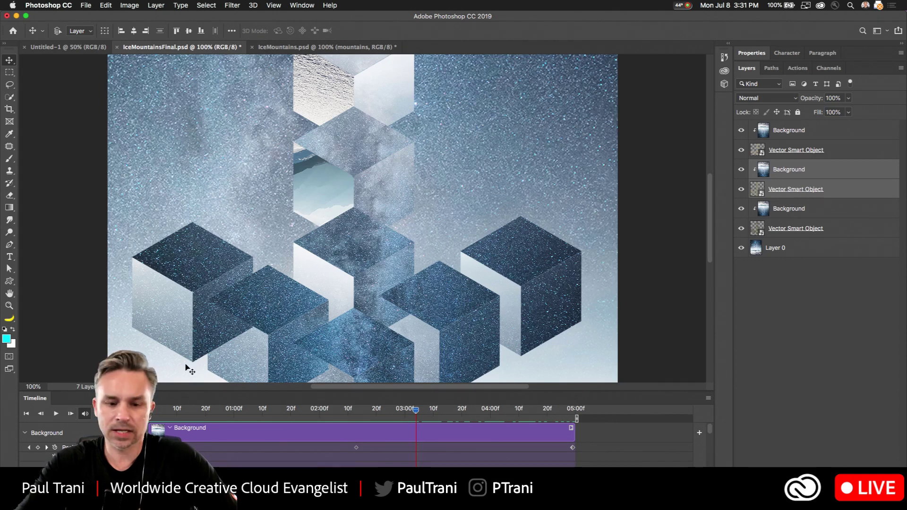
Step: Float the Timeline, replay the cube animation from the first frame, and dock the Timeline again
{"action": "left_click_drag", "start_coordinate": [217, 399], "coordinate": [524, 334]}
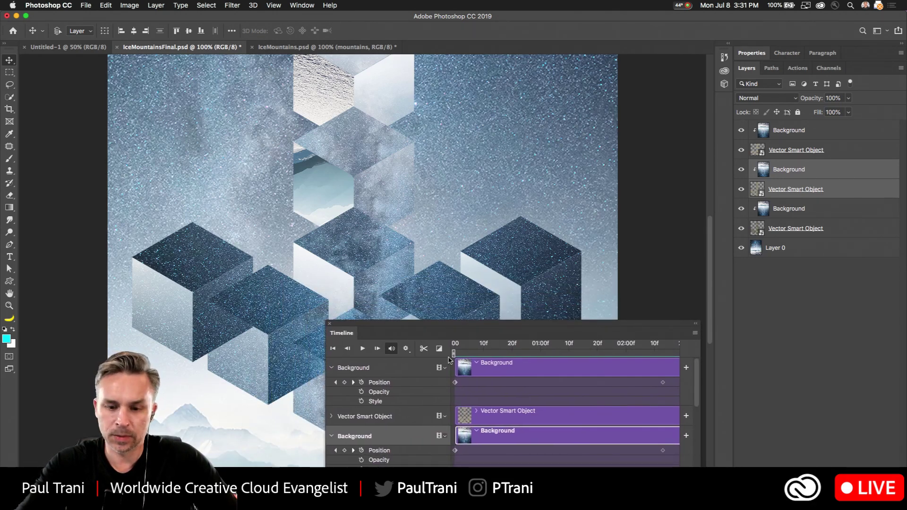
{"action": "left_click_drag", "start_coordinate": [470, 348], "coordinate": [405, 345]}
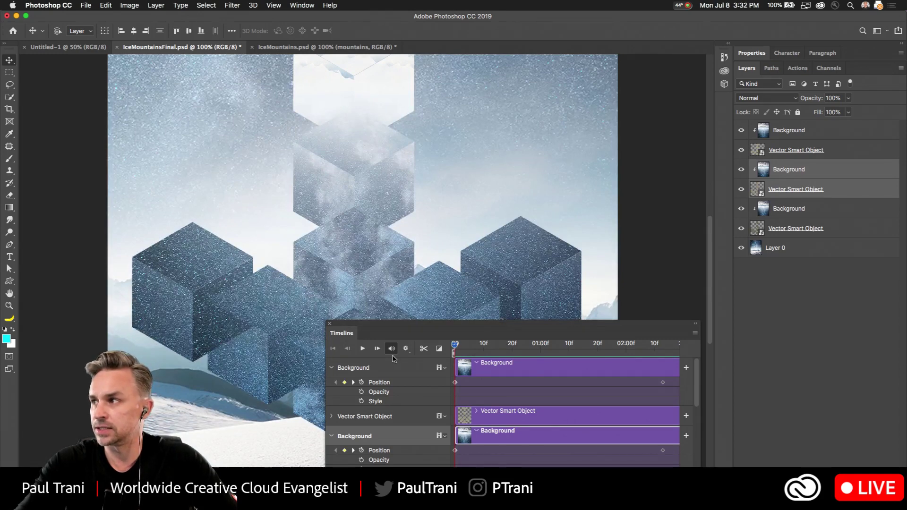
{"action": "left_click", "coordinate": [363, 348]}
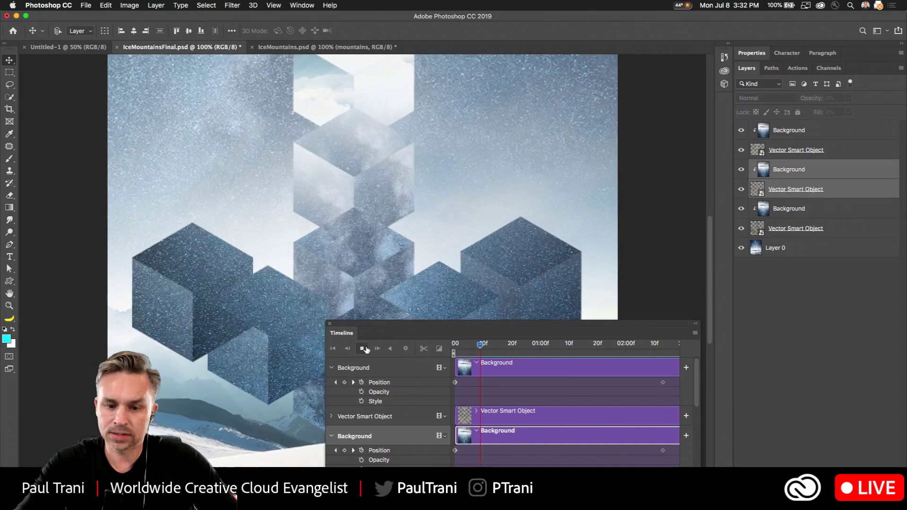
{"action": "left_click_drag", "start_coordinate": [398, 337], "coordinate": [581, 329]}
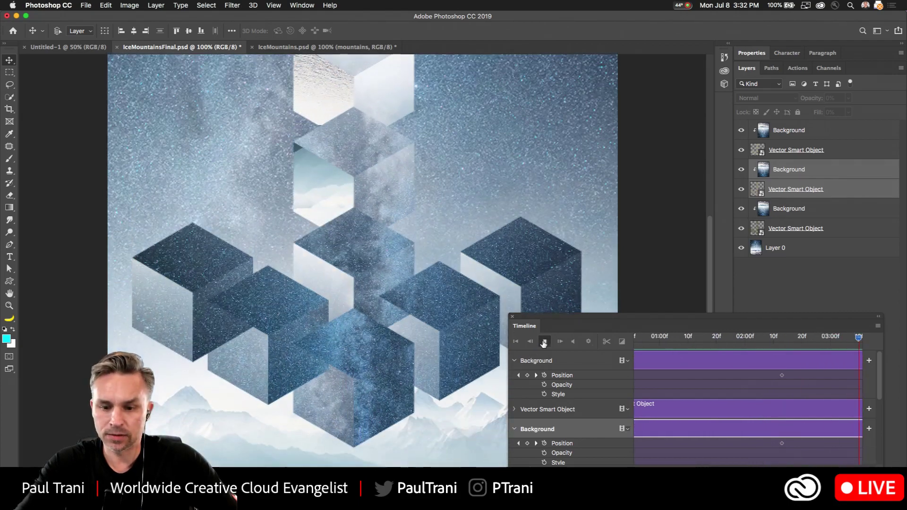
{"action": "left_click_drag", "start_coordinate": [550, 329], "coordinate": [88, 488]}
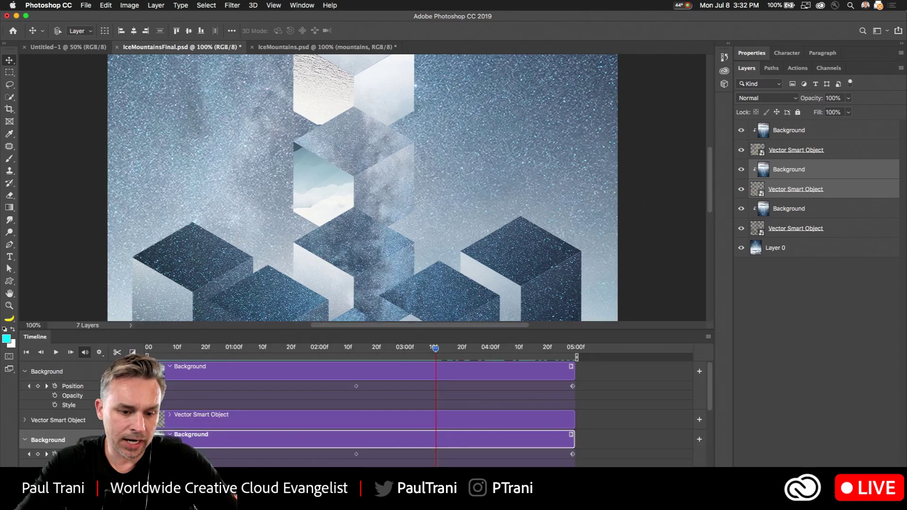
Step: Collapse the Timeline and bring up the IceMountains.psd document
{"action": "double_click", "coordinate": [99, 335]}
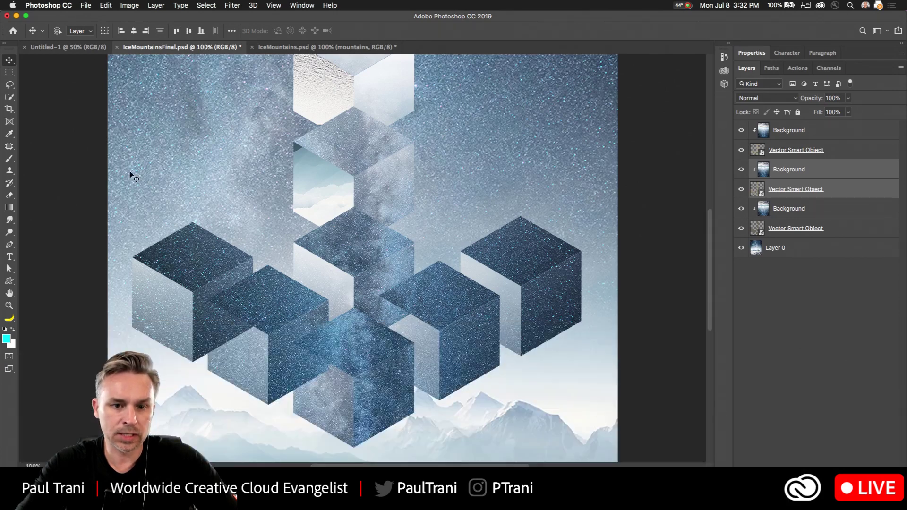
{"action": "left_click", "coordinate": [321, 47]}
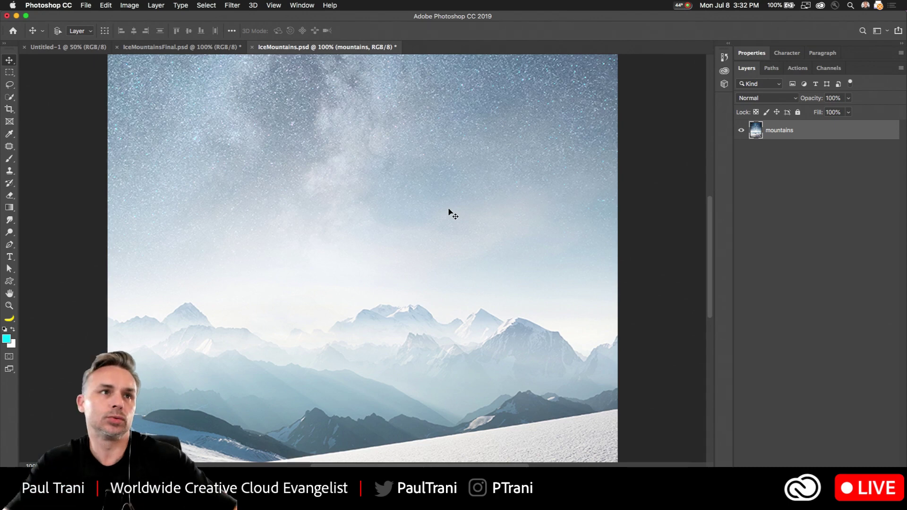
Step: Switch to Illustrator and start a 3D Extrude & Bevel effect on the tan square with the Isometric Left position
{"action": "key", "text": "super+Tab"}
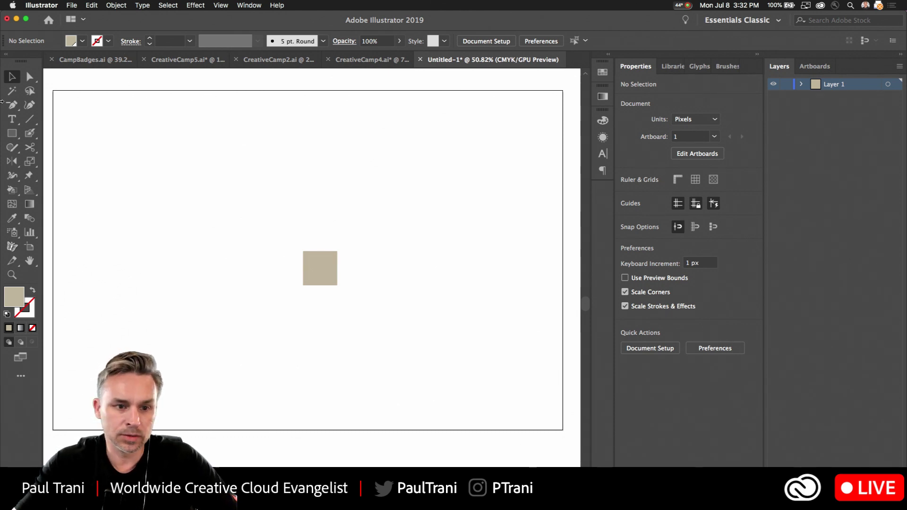
{"action": "left_click", "coordinate": [321, 268]}
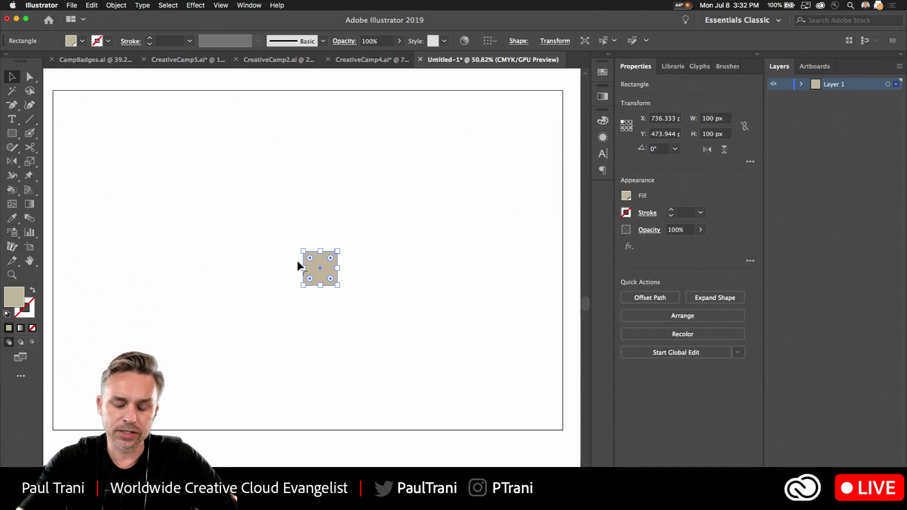
{"action": "scroll", "coordinate": [306, 219], "scroll_direction": "up", "scroll_amount": 5}
{"action": "scroll", "coordinate": [325, 308], "scroll_direction": "down", "scroll_amount": 5}
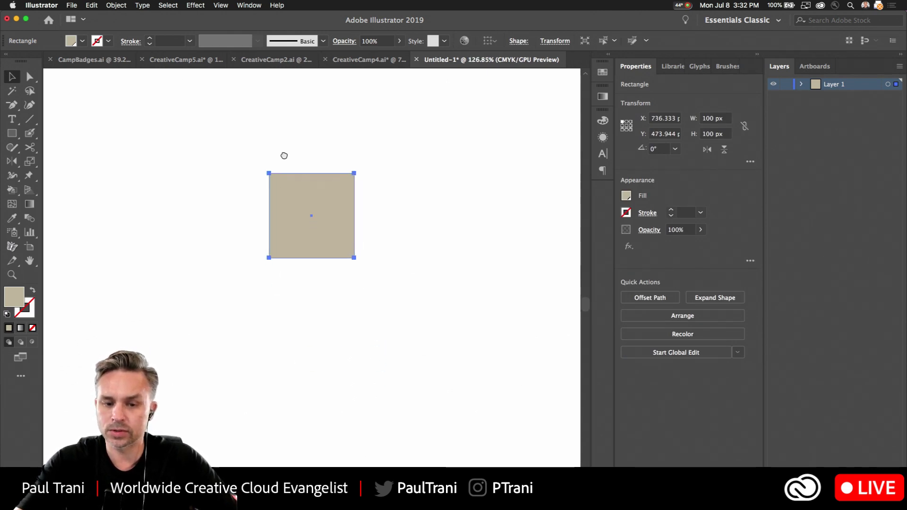
{"action": "scroll", "coordinate": [283, 151], "scroll_direction": "up", "scroll_amount": 2}
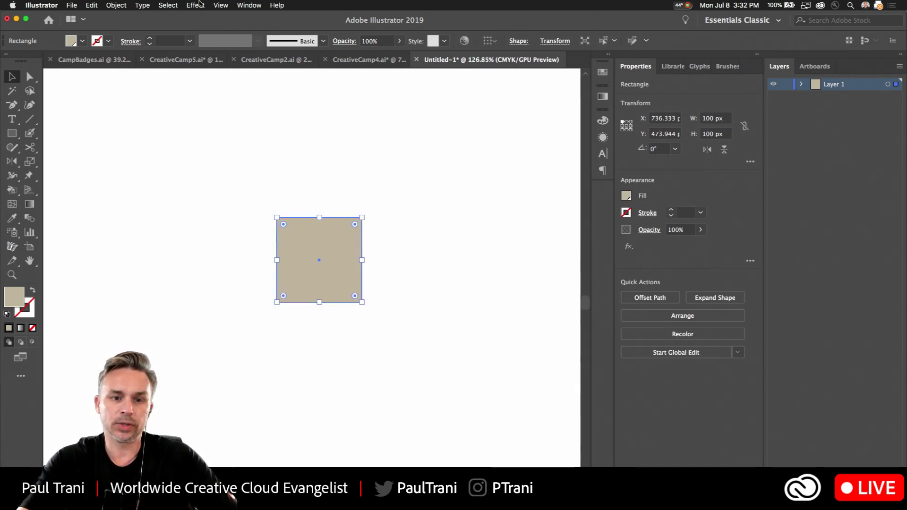
{"action": "left_click", "coordinate": [195, 6]}
{"action": "mouse_move", "coordinate": [302, 64]}
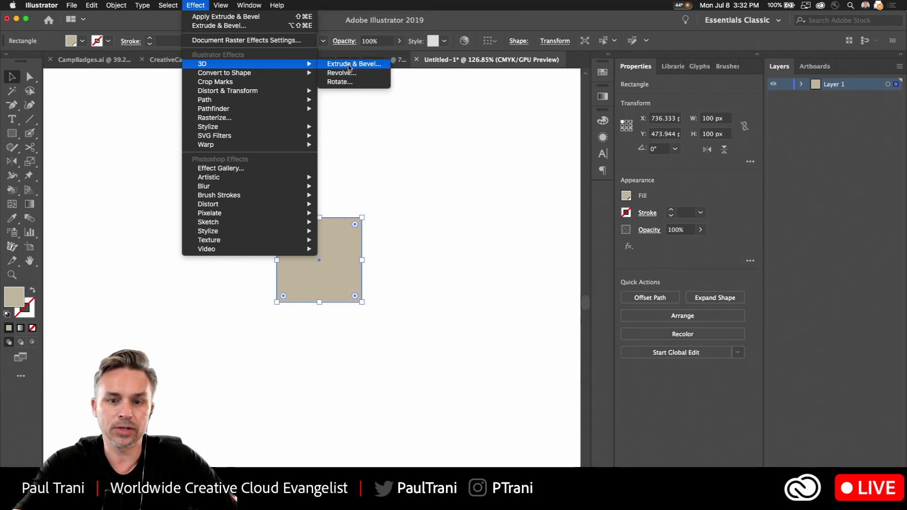
{"action": "left_click", "coordinate": [349, 66]}
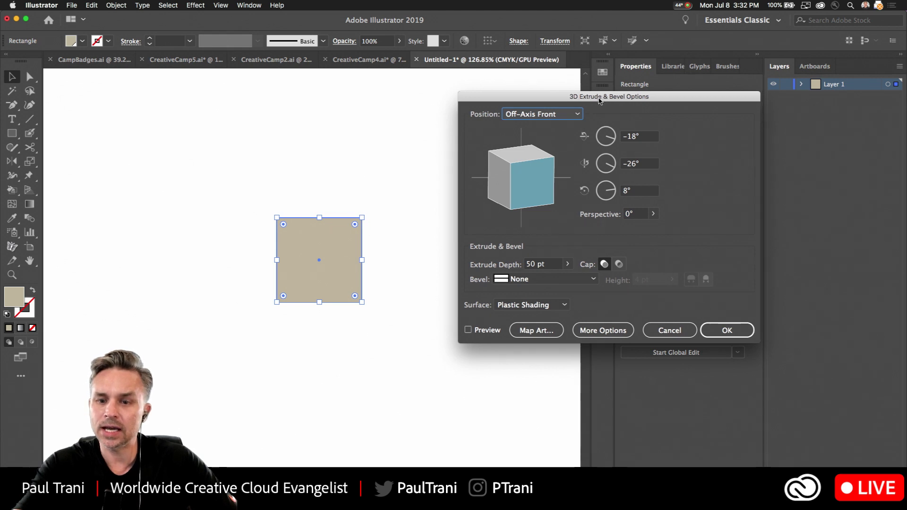
{"action": "left_click_drag", "start_coordinate": [607, 100], "coordinate": [569, 136]}
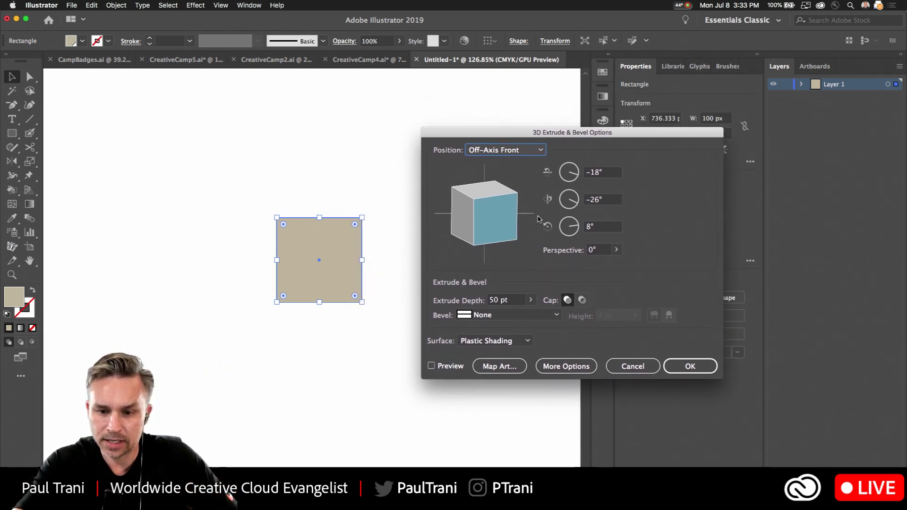
{"action": "left_click", "coordinate": [504, 150]}
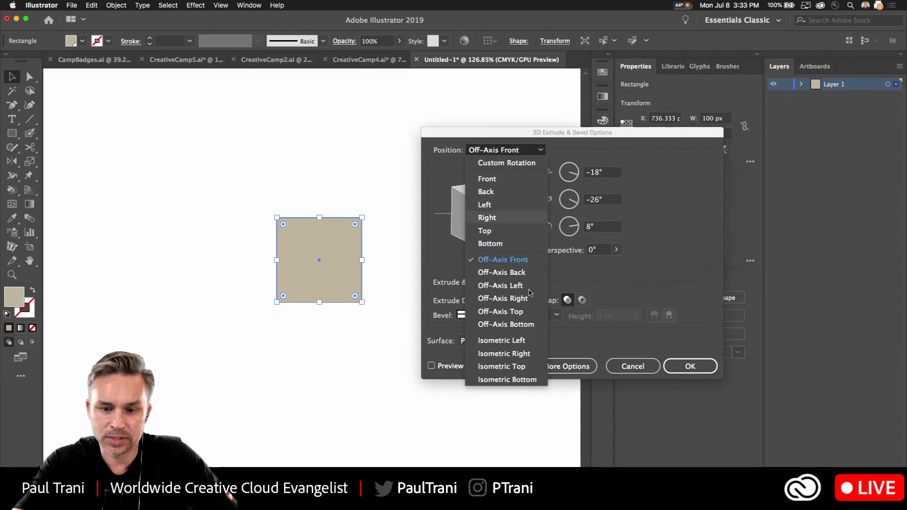
{"action": "left_click", "coordinate": [509, 344]}
Step: Set the extrude depth to 100 pt, keep the Isometric Left position, and apply the 3D effect after previewing the cube
{"action": "left_click", "coordinate": [504, 301]}
{"action": "double_click", "coordinate": [505, 300]}
{"action": "type", "text": "1"}
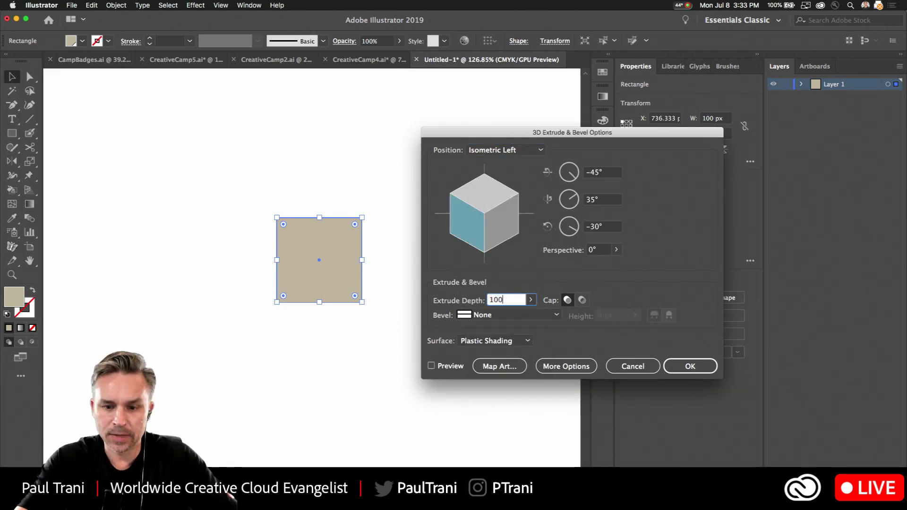
{"action": "type", "text": "00"}
{"action": "key", "text": "Tab"}
{"action": "left_click", "coordinate": [540, 150]}
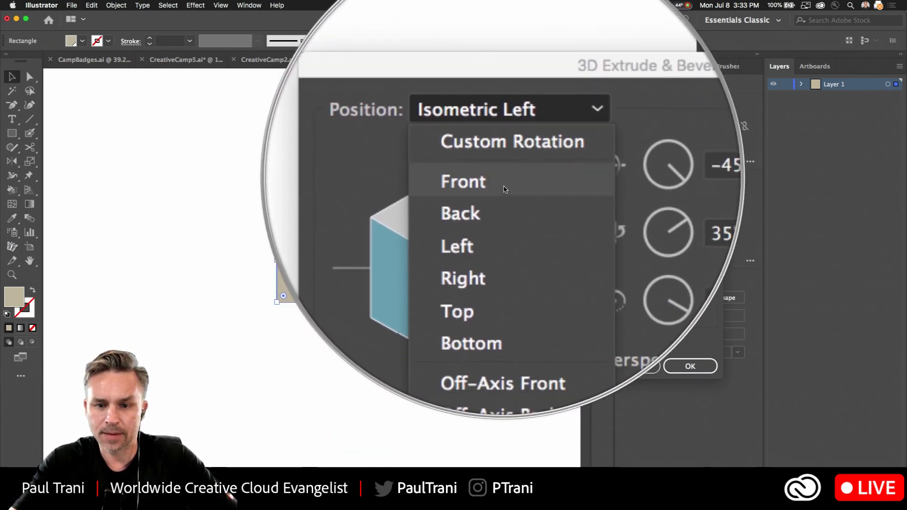
{"action": "left_click", "coordinate": [505, 341]}
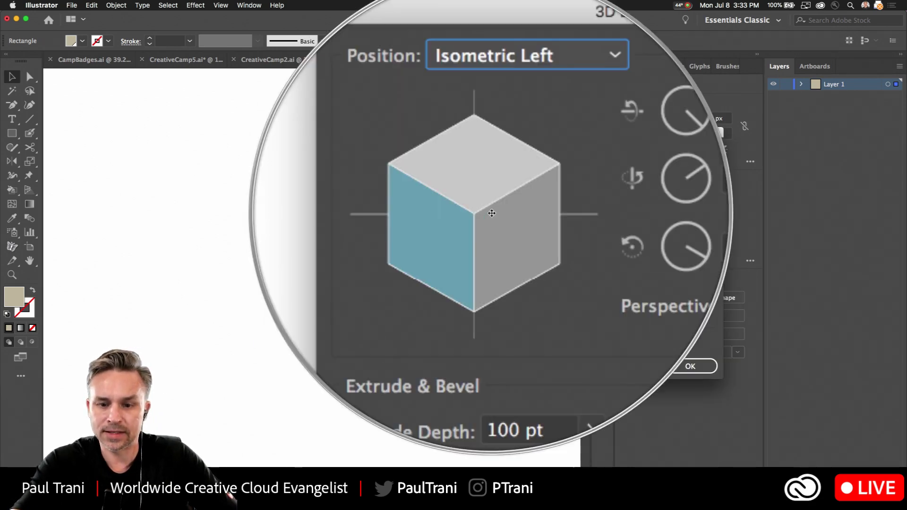
{"action": "left_click", "coordinate": [432, 366]}
{"action": "key", "text": "alt"}
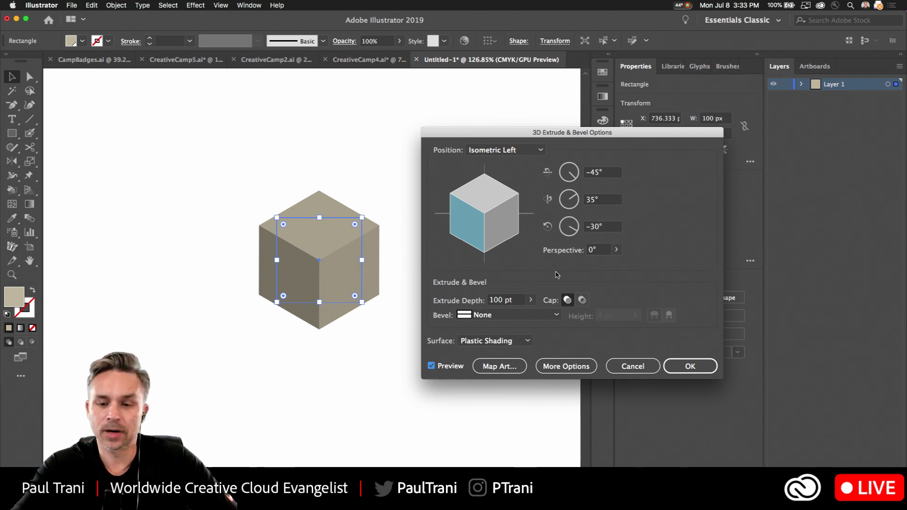
{"action": "left_click", "coordinate": [691, 368]}
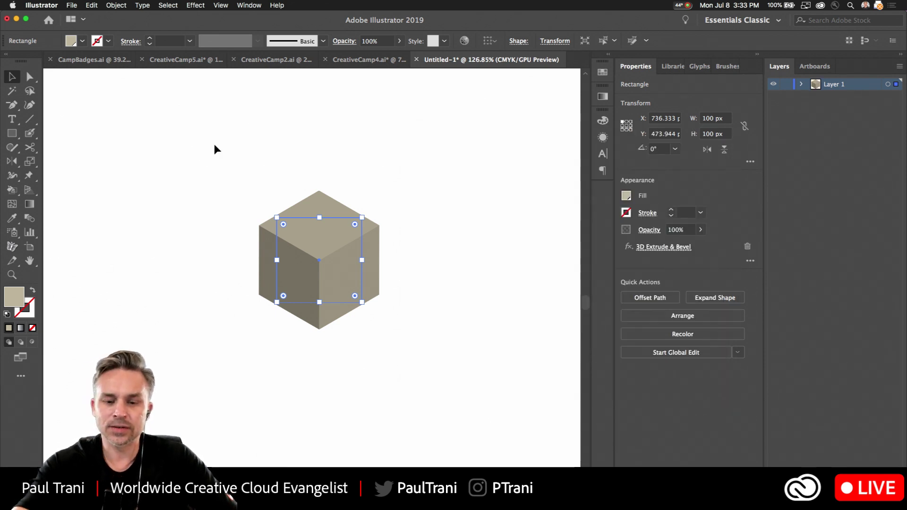
Step: Expand the appearance of the 3D cube into editable vector shapes
{"action": "left_click", "coordinate": [161, 5]}
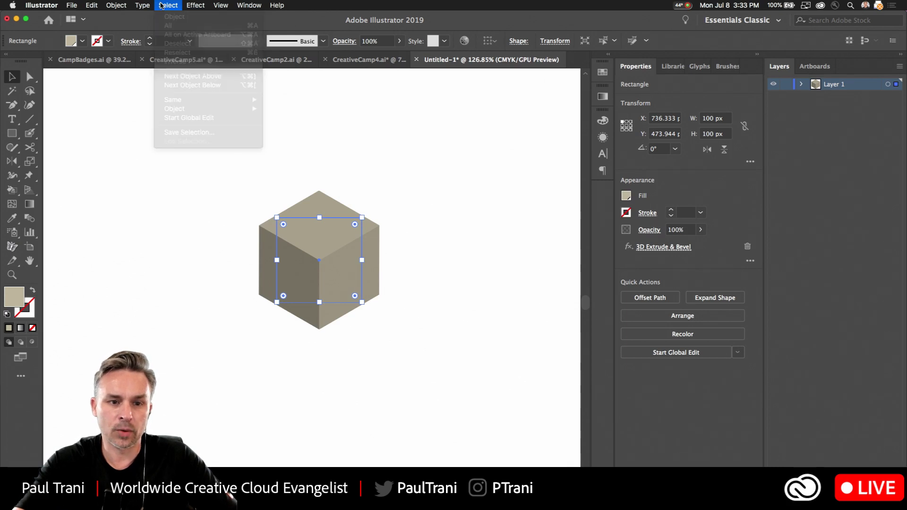
{"action": "mouse_move", "coordinate": [116, 5]}
{"action": "left_click", "coordinate": [122, 109]}
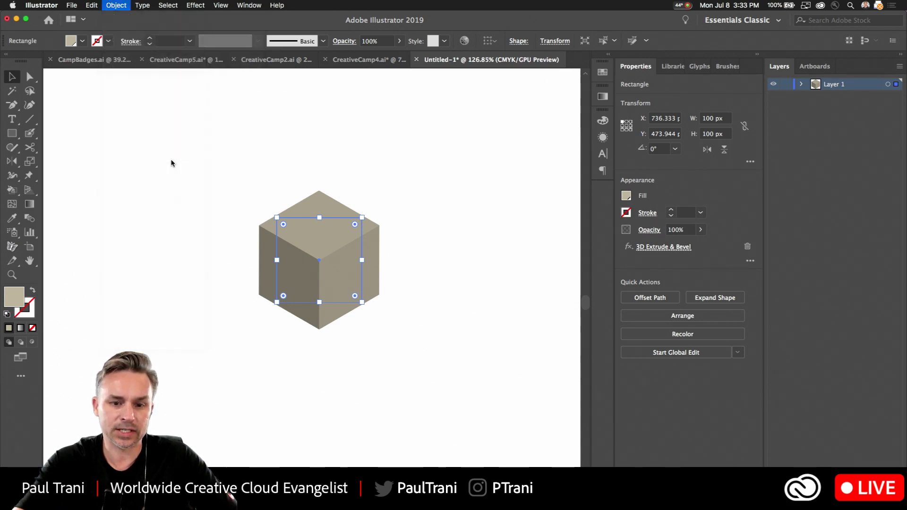
{"action": "left_click", "coordinate": [169, 165]}
{"action": "left_click", "coordinate": [354, 294]}
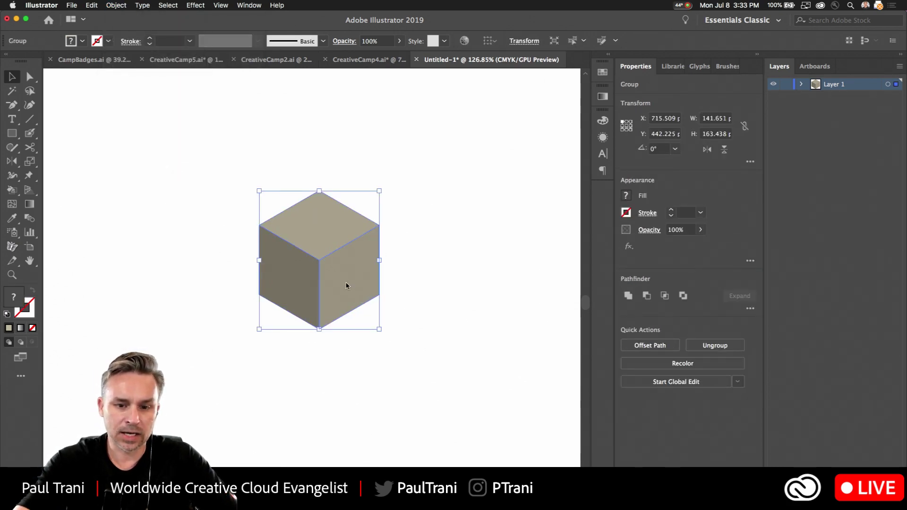
Step: Ungroup the expanded cube twice to separate its three faces
{"action": "right_click", "coordinate": [346, 285]}
{"action": "left_click", "coordinate": [369, 363]}
{"action": "left_click", "coordinate": [216, 217]}
{"action": "left_click", "coordinate": [350, 288]}
{"action": "left_click", "coordinate": [188, 162]}
{"action": "left_click_drag", "start_coordinate": [363, 275], "coordinate": [469, 306]}
{"action": "key", "text": "super+z"}
{"action": "right_click", "coordinate": [352, 261]}
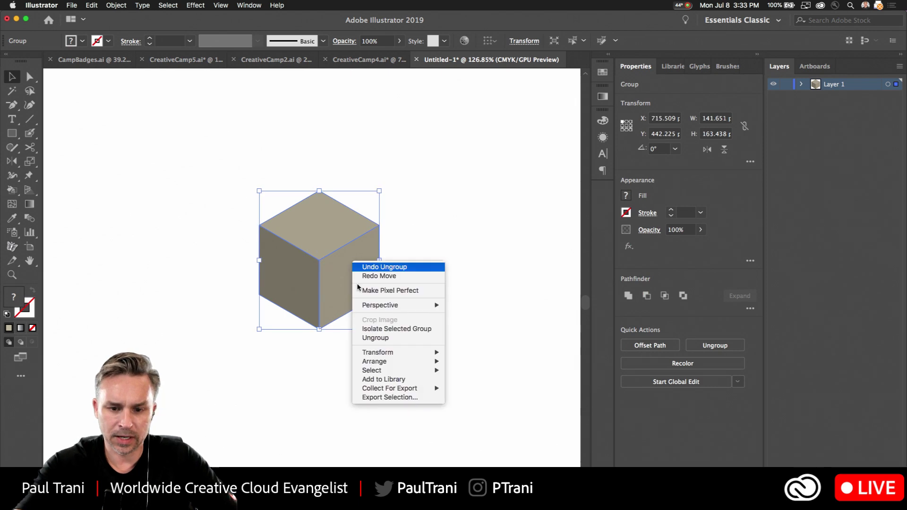
{"action": "left_click", "coordinate": [373, 337]}
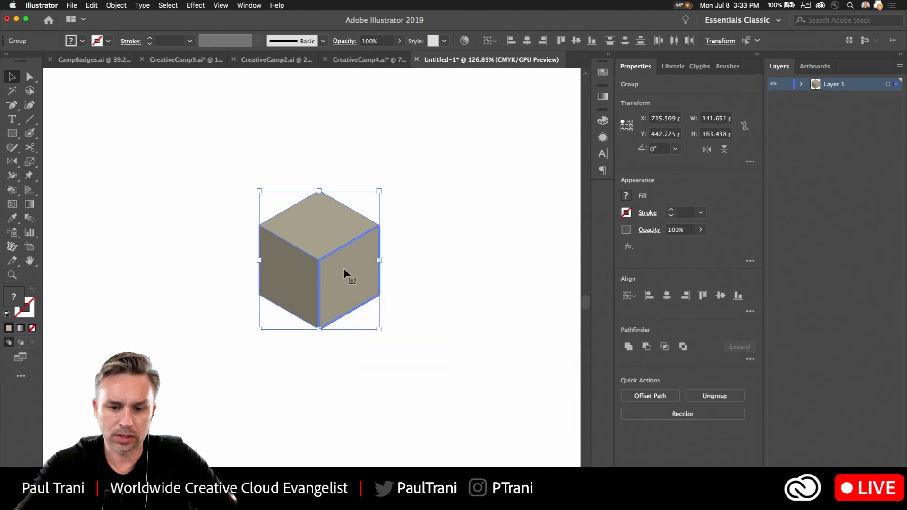
Step: Copy the cube's right face from Illustrator and paste it into IceMountains.psd in Photoshop as a Shape Layer
{"action": "left_click", "coordinate": [231, 198]}
{"action": "left_click", "coordinate": [353, 284]}
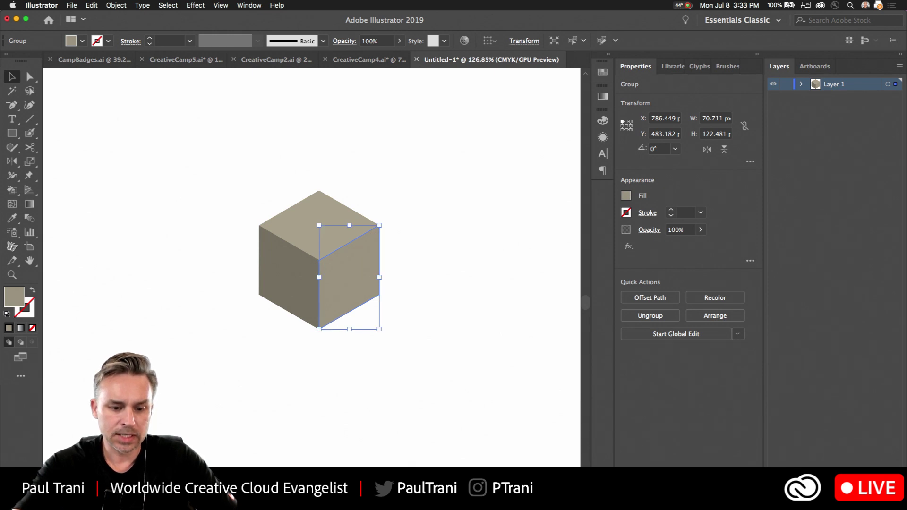
{"action": "key", "text": "super+Tab"}
{"action": "key", "text": "super+v"}
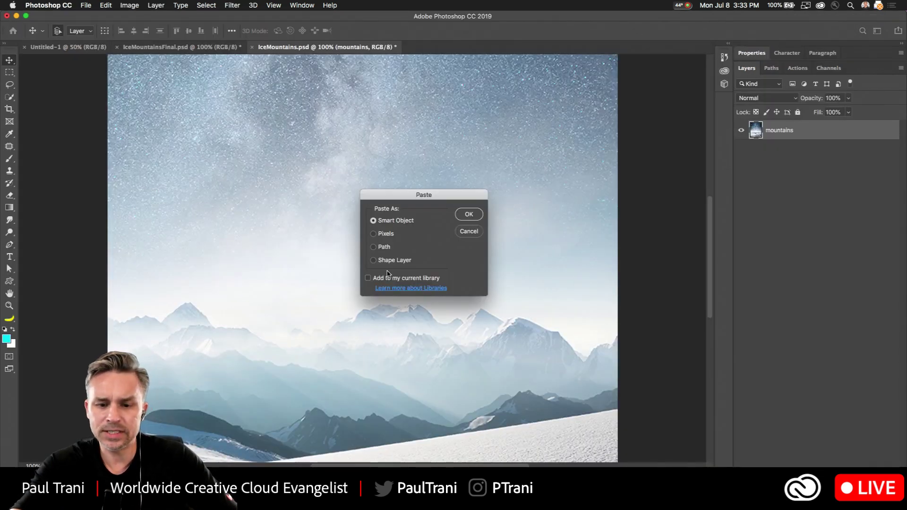
{"action": "left_click", "coordinate": [374, 261]}
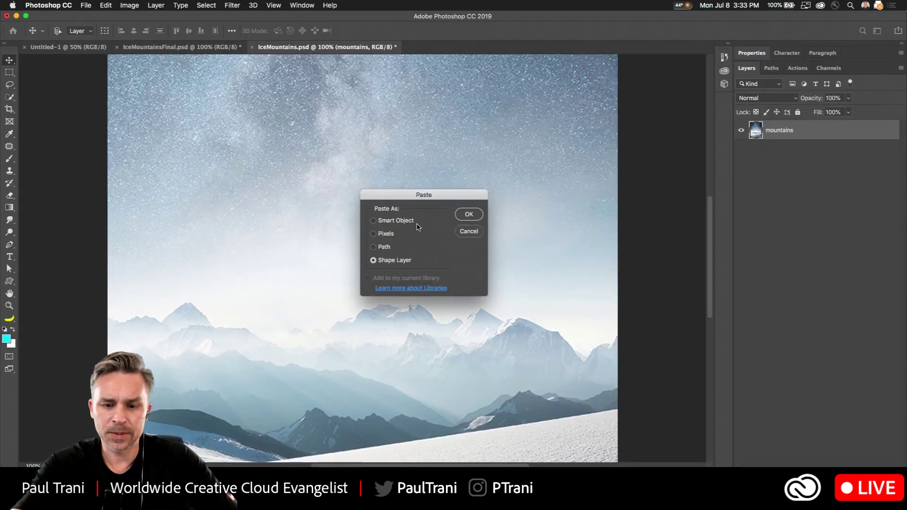
{"action": "left_click", "coordinate": [469, 215]}
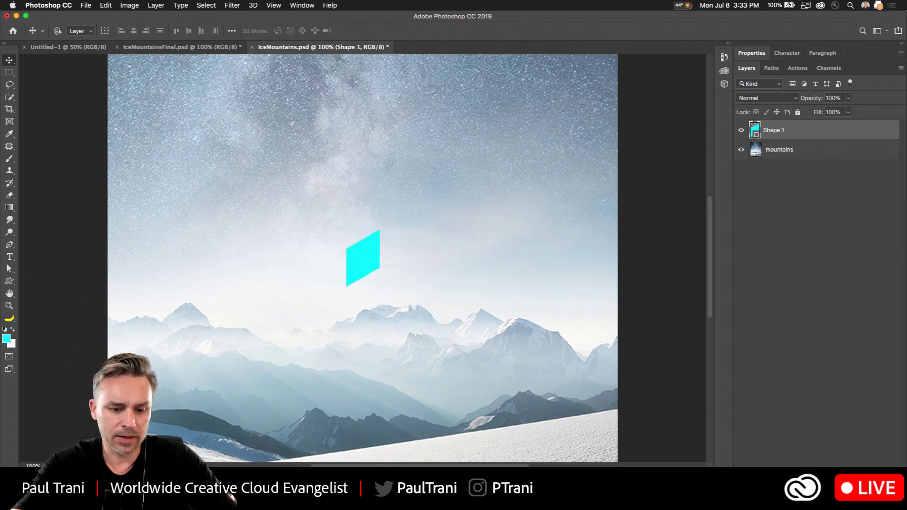
Step: Copy the cube's left face from Illustrator and paste it into the Photoshop mountains document as a Shape Layer
{"action": "key", "text": "super+Tab"}
{"action": "left_click", "coordinate": [278, 258]}
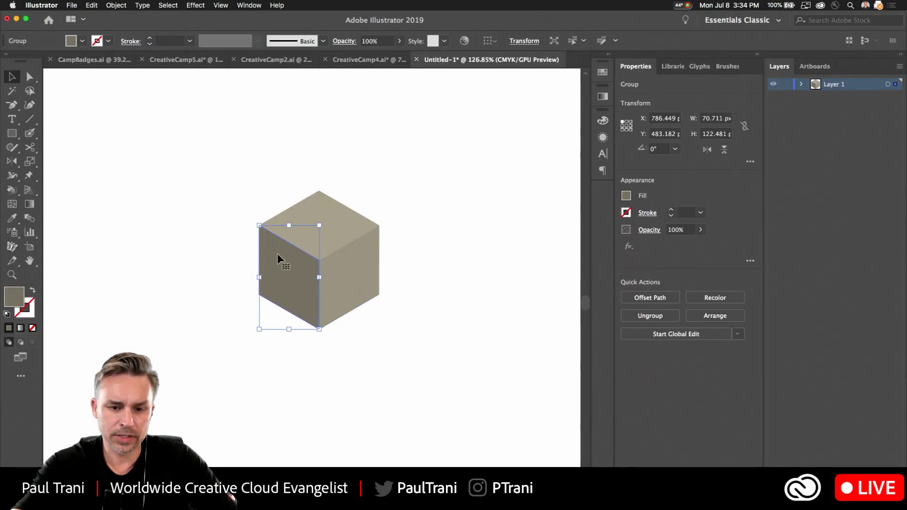
{"action": "key", "text": "super+Tab"}
{"action": "key", "text": "super+v"}
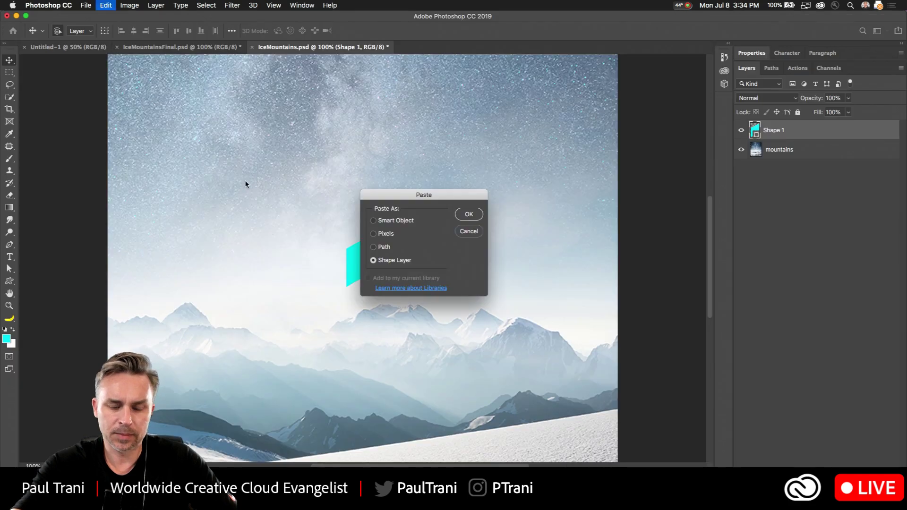
{"action": "left_click", "coordinate": [468, 215]}
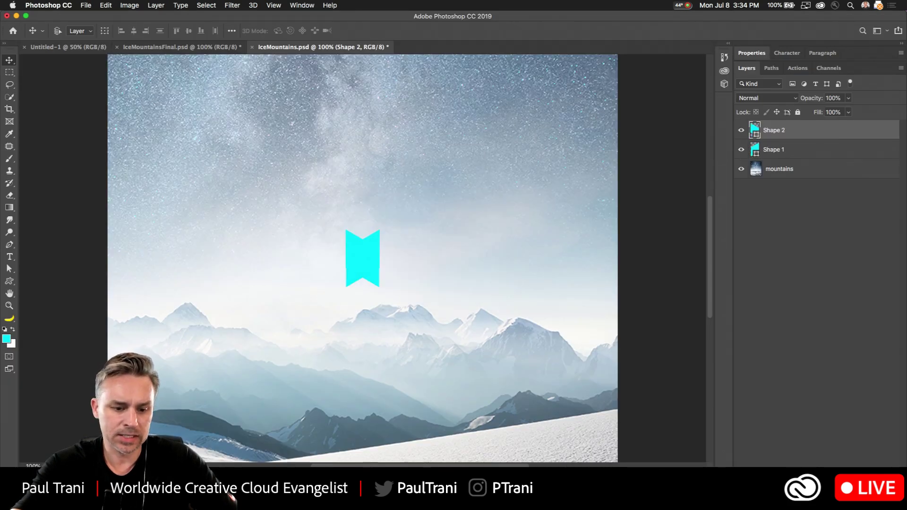
Step: Copy the cube's top face from Illustrator and paste it into the Photoshop mountains document as a Shape Layer
{"action": "key", "text": "super+Tab"}
{"action": "left_click", "coordinate": [319, 210]}
{"action": "key", "text": "super+Tab"}
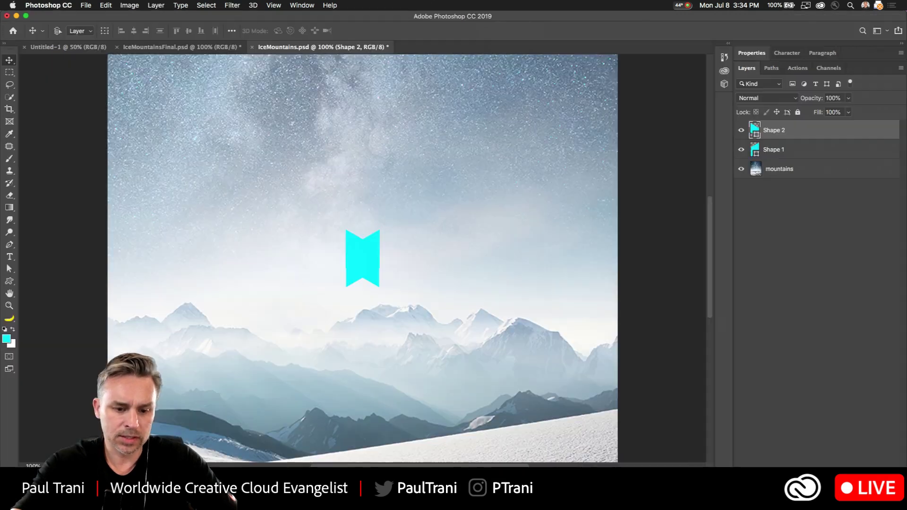
{"action": "key", "text": "super+v"}
{"action": "left_click", "coordinate": [460, 215]}
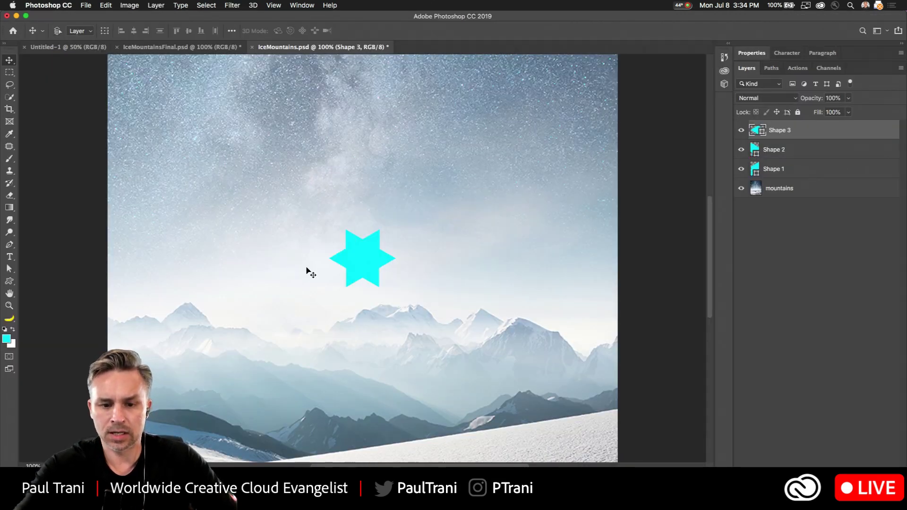
Step: Move the three pasted face shapes so their edges meet and form one isometric cube
{"action": "scroll", "coordinate": [356, 247], "scroll_direction": "up", "scroll_amount": 3}
{"action": "scroll", "coordinate": [407, 230], "scroll_direction": "up", "scroll_amount": 1}
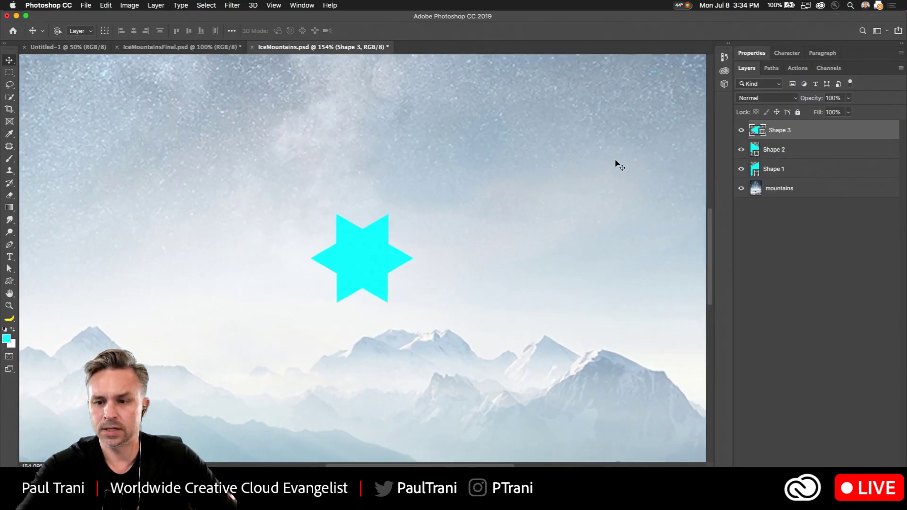
{"action": "left_click_drag", "start_coordinate": [384, 260], "coordinate": [321, 222]}
{"action": "left_click", "coordinate": [774, 149]}
{"action": "left_click", "coordinate": [755, 169]}
{"action": "left_click_drag", "start_coordinate": [394, 260], "coordinate": [416, 245]}
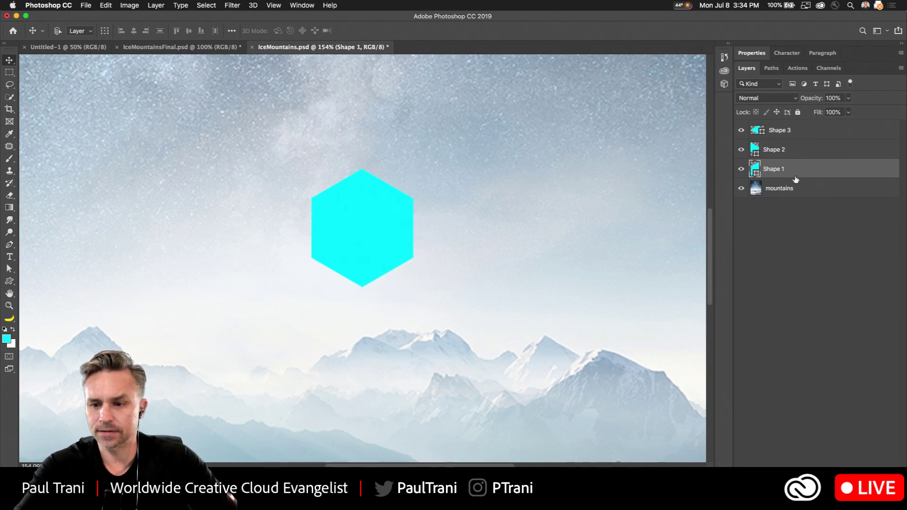
Step: Change the fill color of Shape 1, the cube's right face, to a dark muted teal
{"action": "double_click", "coordinate": [752, 173]}
{"action": "left_click_drag", "start_coordinate": [437, 162], "coordinate": [565, 152]}
{"action": "mouse_move", "coordinate": [569, 196]}
{"action": "left_mouse_down"}
{"action": "mouse_move", "coordinate": [560, 233]}
{"action": "mouse_move", "coordinate": [560, 225]}
{"action": "left_mouse_up"}
{"action": "left_click", "coordinate": [694, 170]}
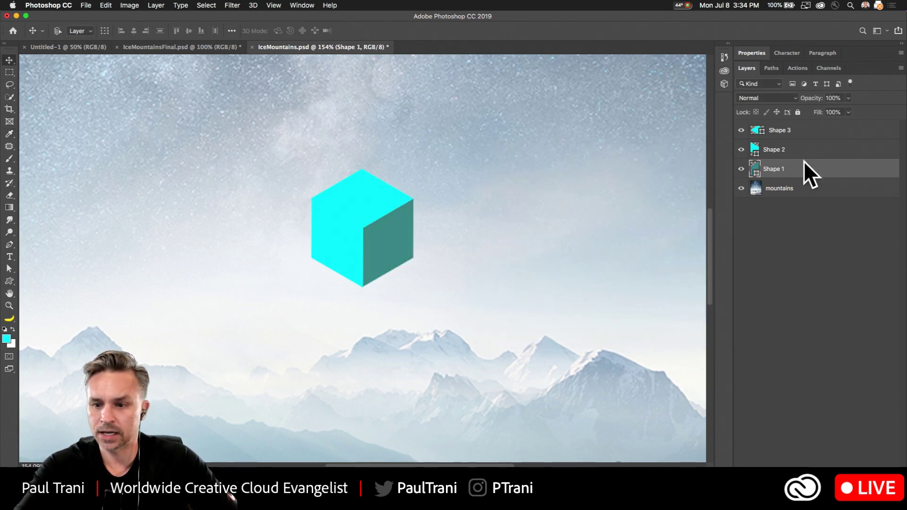
Step: Change the fill color of Shape 3, the cube's top face, to a pale cyan
{"action": "left_click", "coordinate": [789, 133]}
{"action": "double_click", "coordinate": [753, 133]}
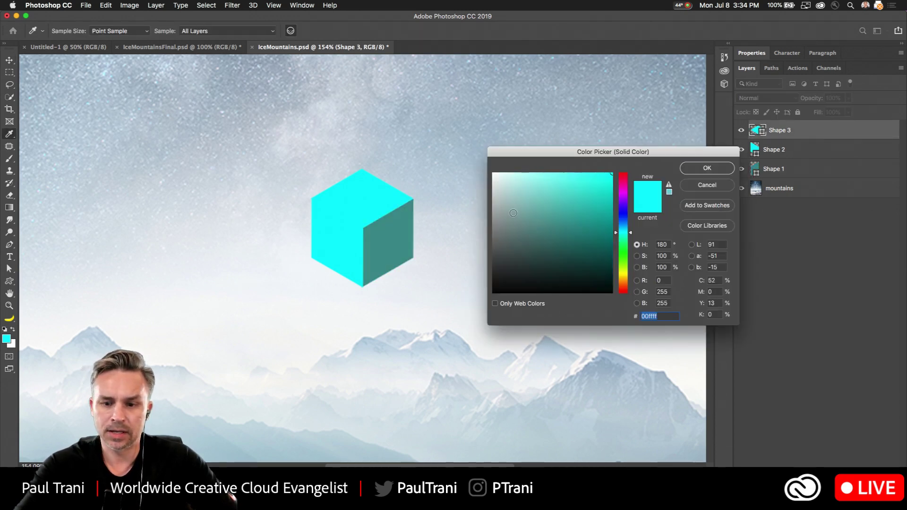
{"action": "left_click", "coordinate": [539, 187]}
{"action": "left_click", "coordinate": [551, 192]}
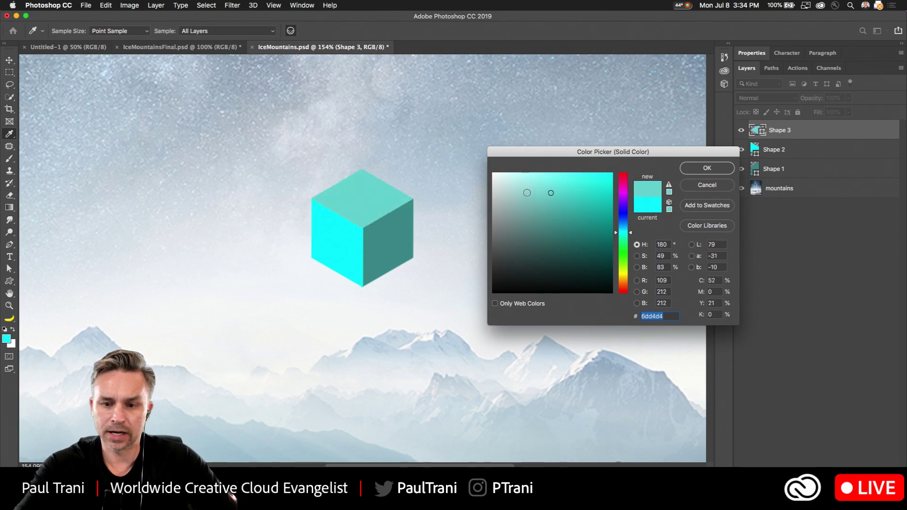
{"action": "left_click", "coordinate": [509, 181]}
{"action": "left_click", "coordinate": [687, 170]}
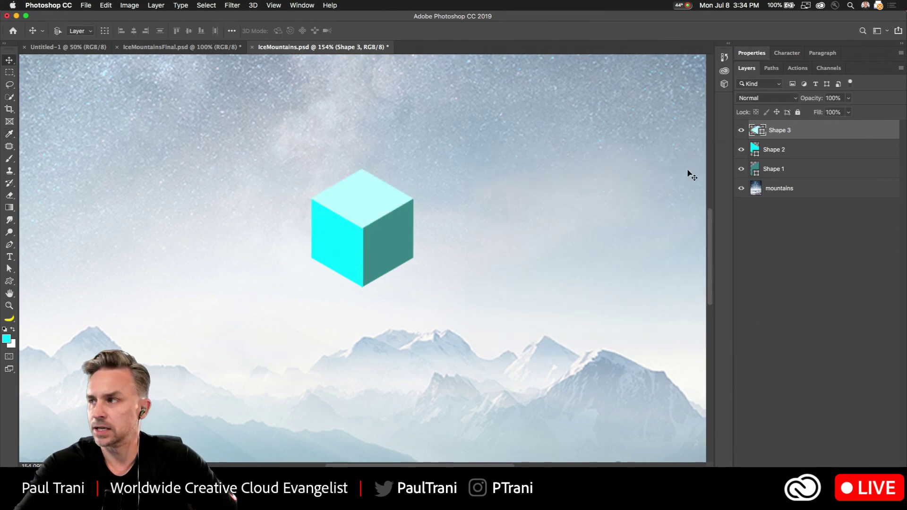
Step: Scale the three face shapes together to about 340% around their center, enlarging the cube over the mountains
{"action": "left_click", "coordinate": [783, 171], "text": "shift"}
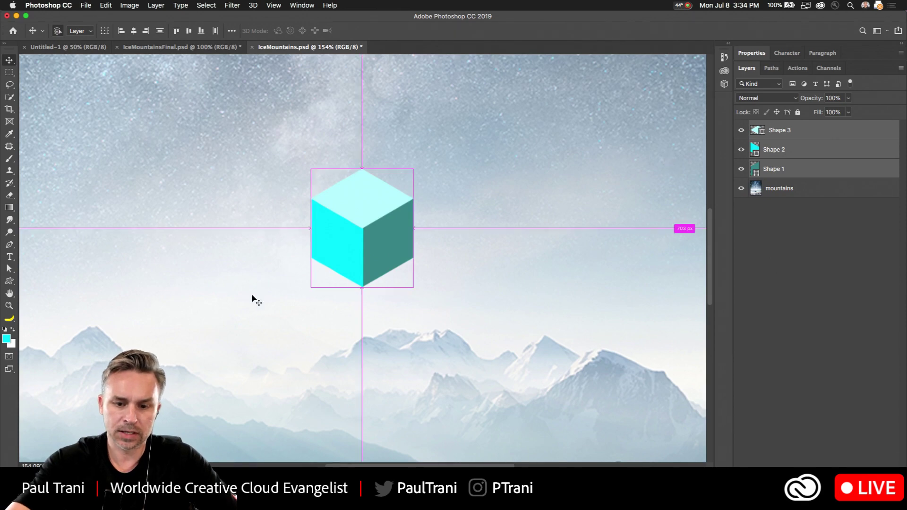
{"action": "key", "text": "super+t"}
{"action": "left_click_drag", "start_coordinate": [310, 286], "coordinate": [188, 430]}
{"action": "key", "text": "super+0"}
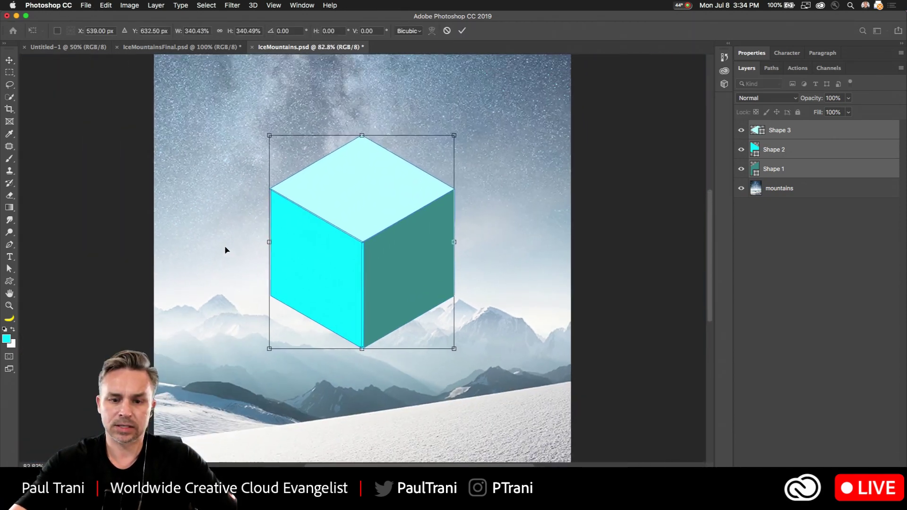
{"action": "key", "text": "Return"}
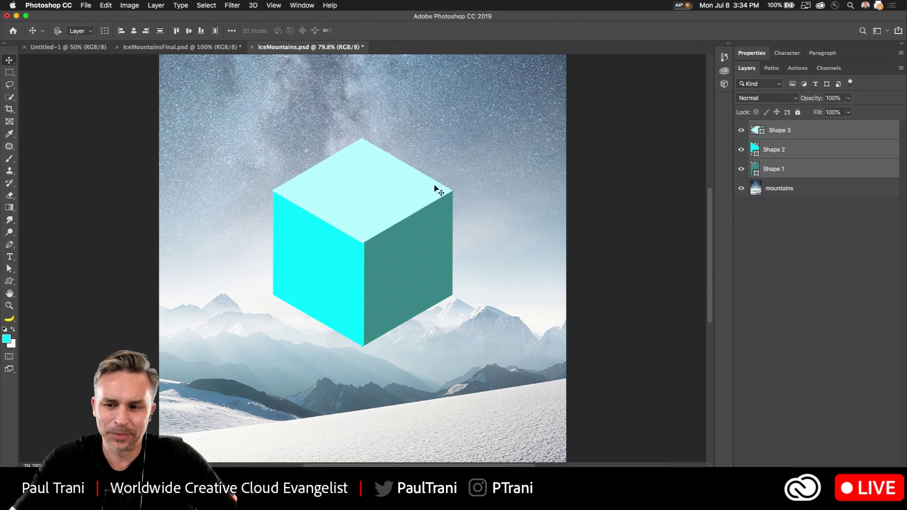
Step: Nudge the left face (Shape 2) and right face (Shape 1) so the cube's edges line up without gaps
{"action": "left_click", "coordinate": [754, 151]}
{"action": "left_click_drag", "start_coordinate": [320, 262], "coordinate": [316, 259]}
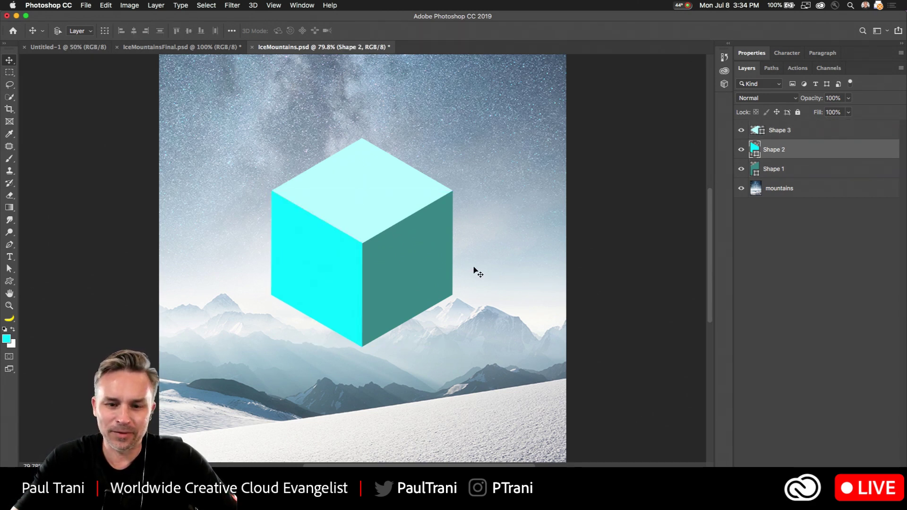
{"action": "left_click", "coordinate": [784, 168]}
{"action": "left_click_drag", "start_coordinate": [406, 271], "coordinate": [409, 273]}
{"action": "left_click_drag", "start_coordinate": [408, 273], "coordinate": [409, 272]}
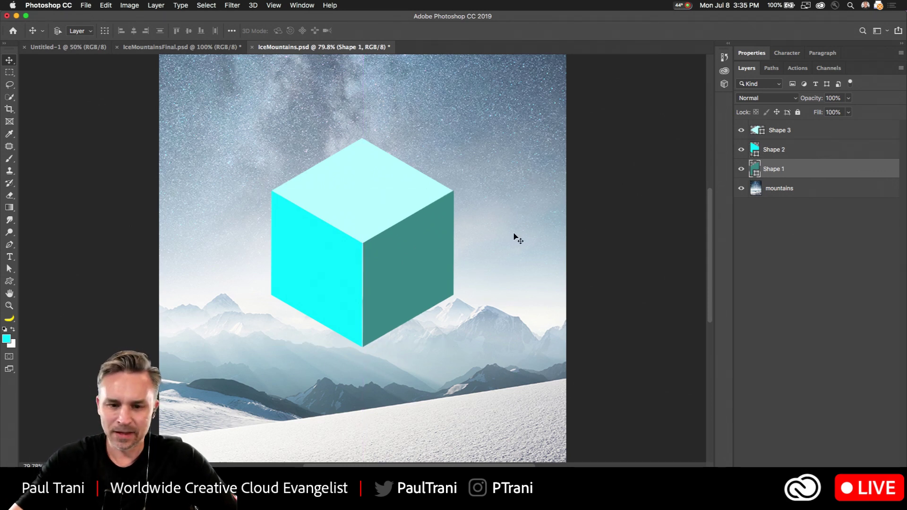
{"action": "left_click", "coordinate": [783, 134]}
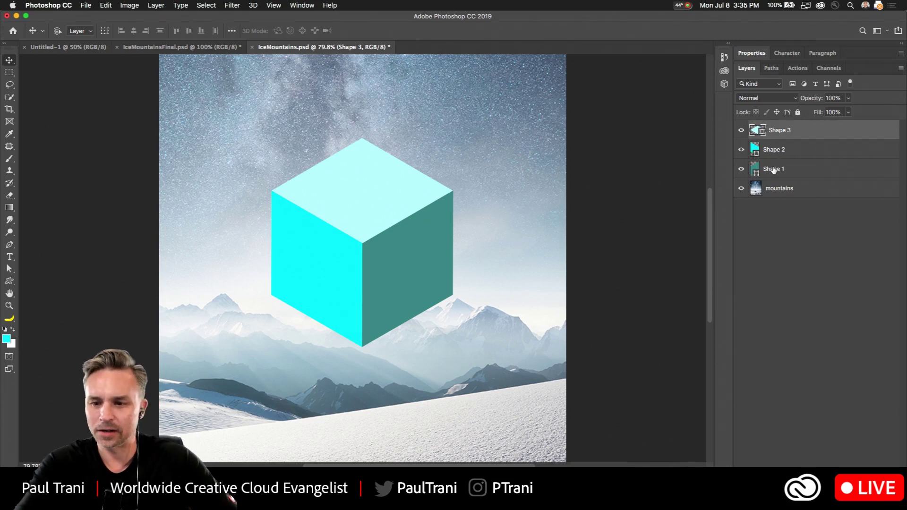
Step: Duplicate the mountains layer to the top of the layer stack and flip the copy vertically
{"action": "left_click_drag", "start_coordinate": [787, 195], "coordinate": [856, 476]}
{"action": "left_click_drag", "start_coordinate": [784, 189], "coordinate": [780, 128]}
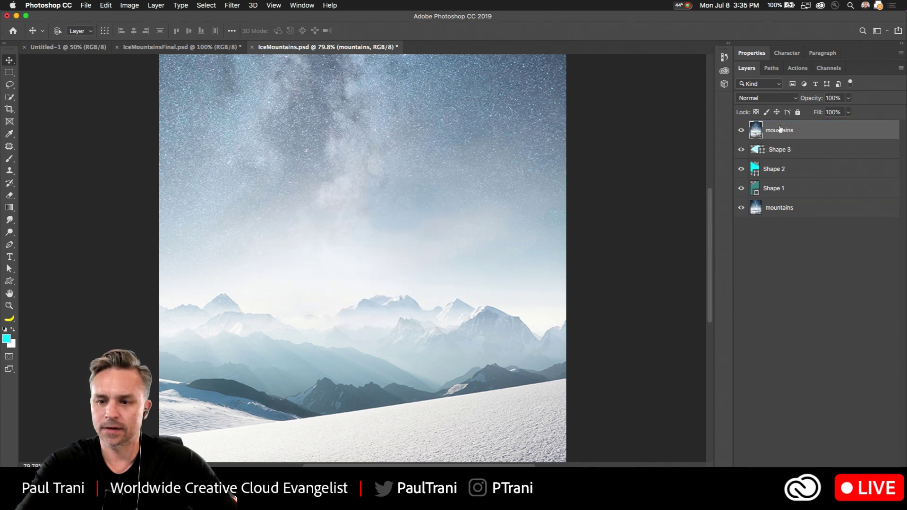
{"action": "key", "text": "super+t"}
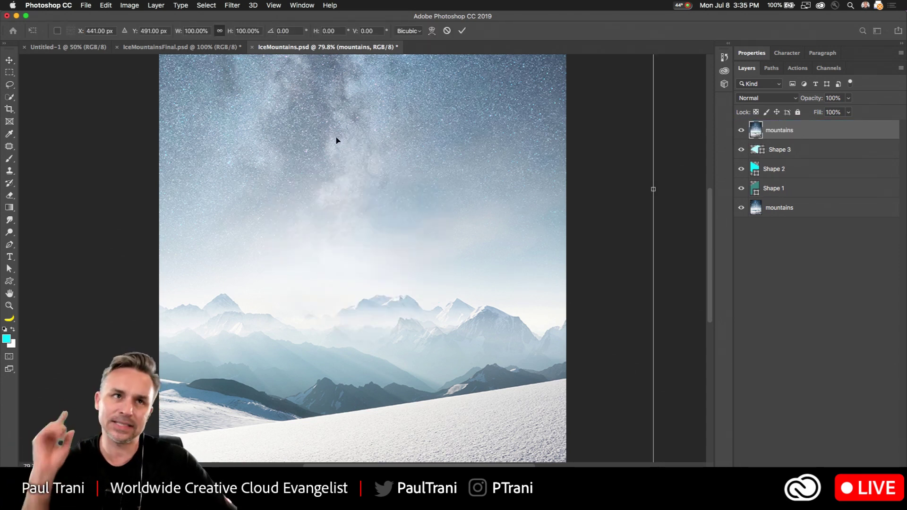
{"action": "right_click", "coordinate": [385, 205]}
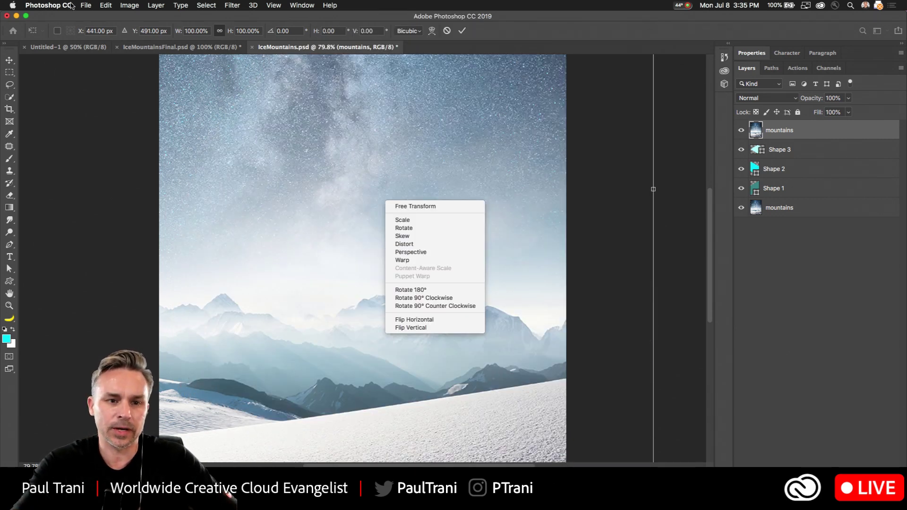
{"action": "left_click", "coordinate": [104, 6]}
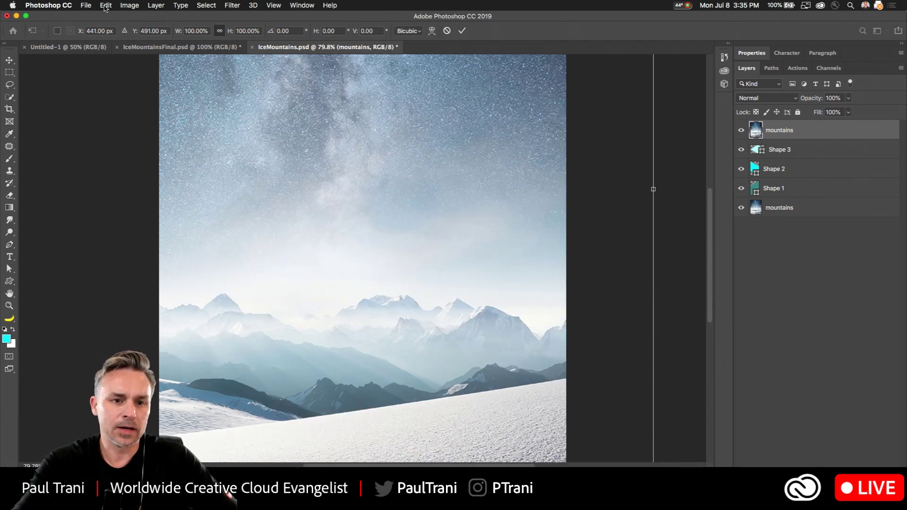
{"action": "left_click", "coordinate": [105, 6]}
{"action": "mouse_move", "coordinate": [115, 225]}
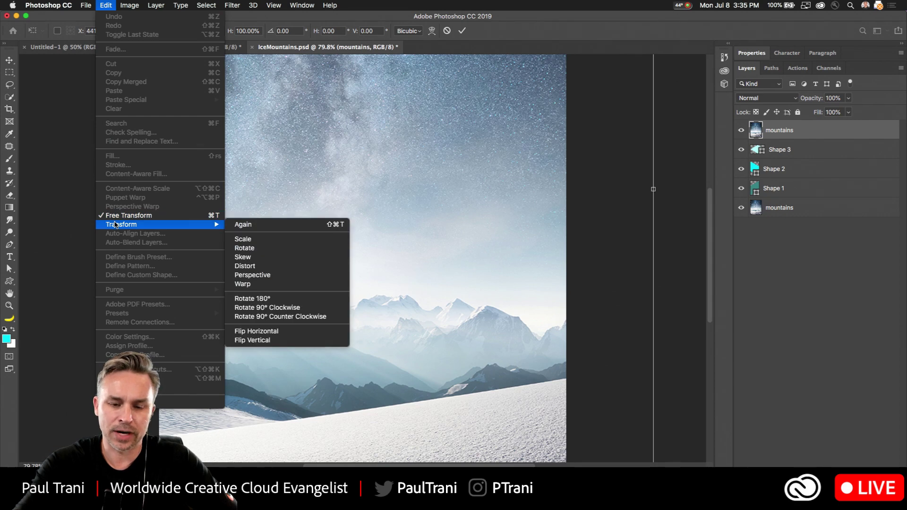
{"action": "left_click", "coordinate": [401, 178]}
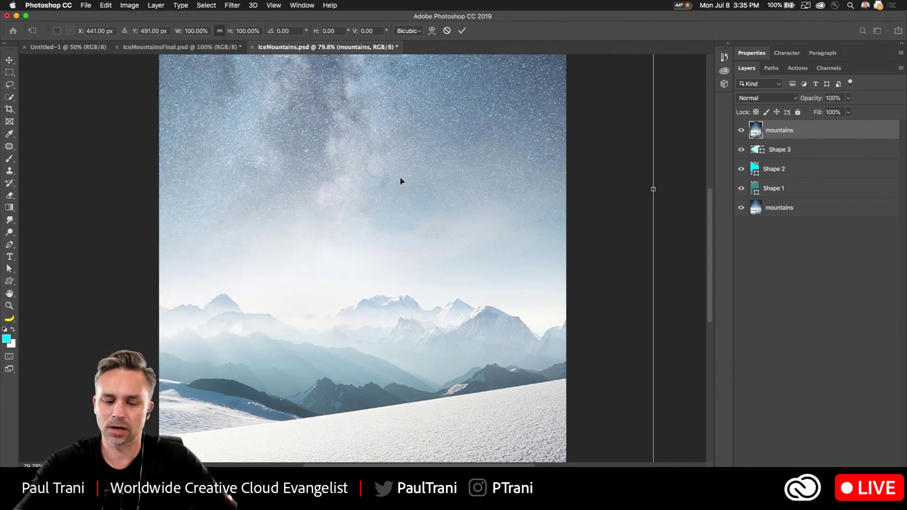
{"action": "right_click", "coordinate": [380, 217]}
{"action": "left_click", "coordinate": [414, 341]}
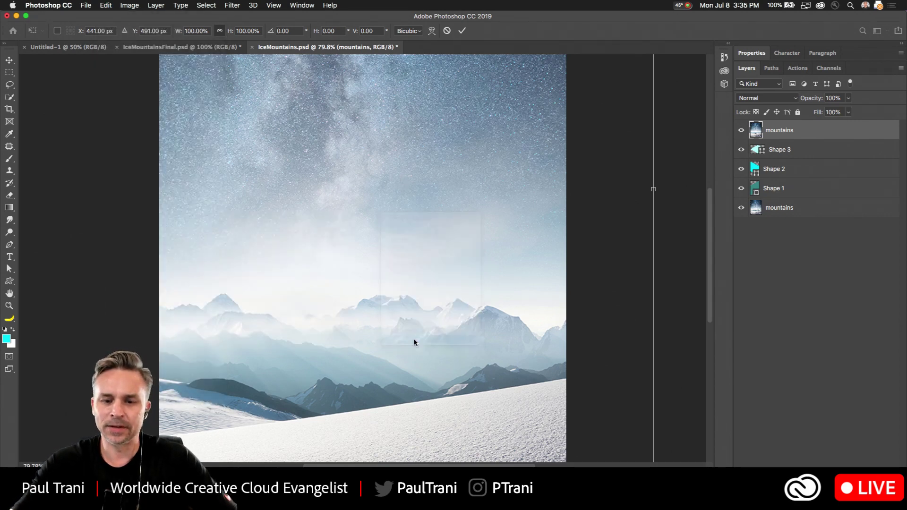
{"action": "key", "text": "Return"}
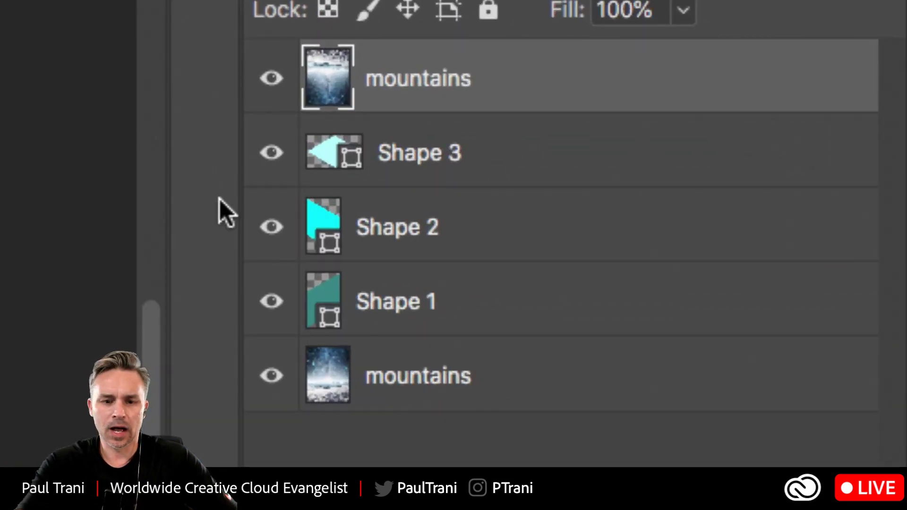
Step: Hide Shape 2 and Shape 1, then clip the flipped mountains copy to Shape 3 and shift its peaks into the top face
{"action": "left_click_drag", "start_coordinate": [272, 226], "coordinate": [273, 316]}
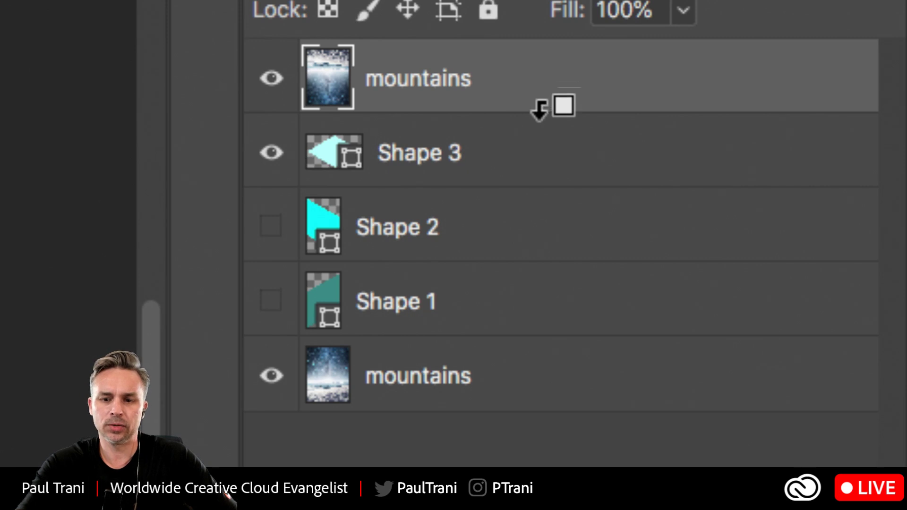
{"action": "left_click", "coordinate": [539, 108], "text": "alt"}
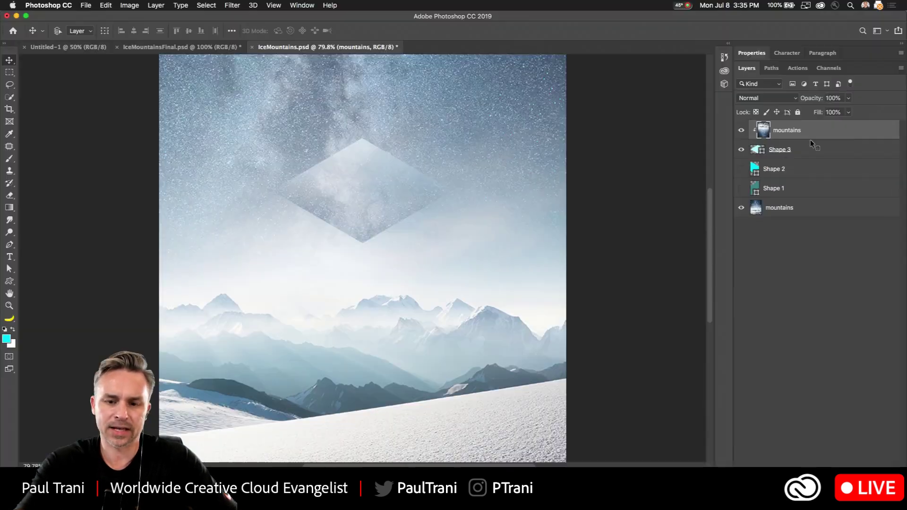
{"action": "left_click_drag", "start_coordinate": [276, 177], "coordinate": [264, 263]}
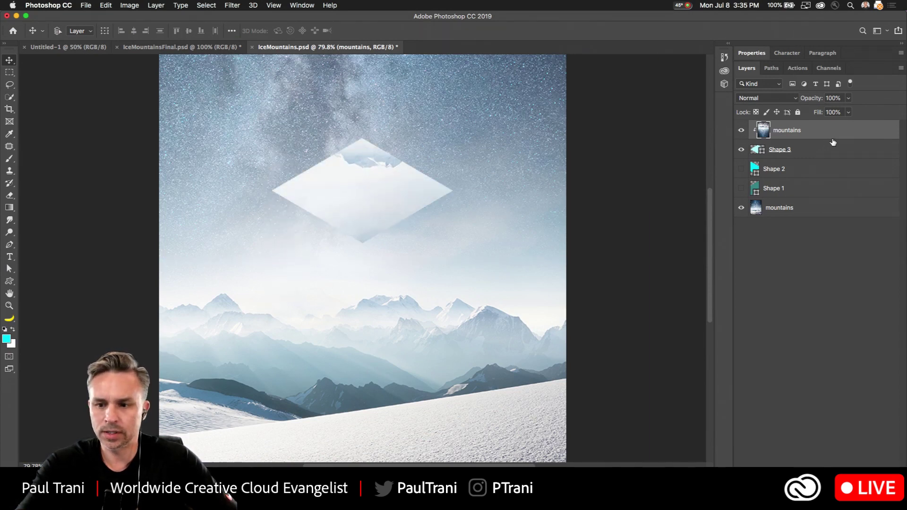
Step: With Shape 2 visible, duplicate the background mountains layer above it, clip the copy to Shape 2 and move its sky into the left face
{"action": "left_click_drag", "start_coordinate": [797, 208], "coordinate": [798, 160]}
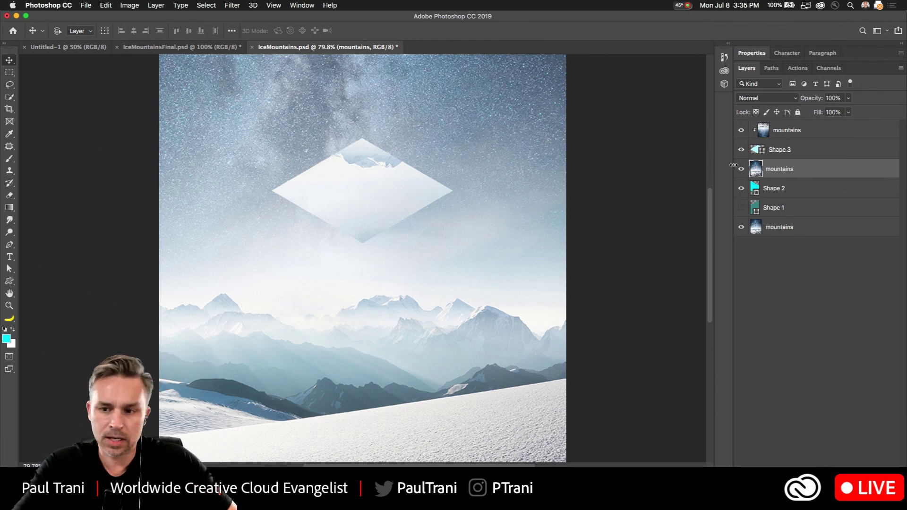
{"action": "left_click", "coordinate": [798, 179], "text": "alt"}
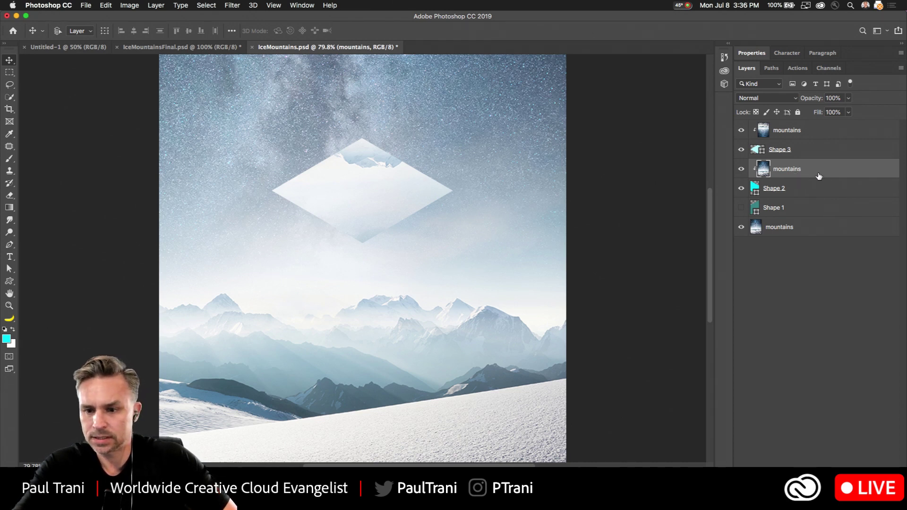
{"action": "left_click_drag", "start_coordinate": [347, 210], "coordinate": [403, 265]}
Step: Flip the left face's clipped mountains image vertically and reposition it within the face
{"action": "key", "text": "super+t"}
{"action": "right_click", "coordinate": [356, 161]}
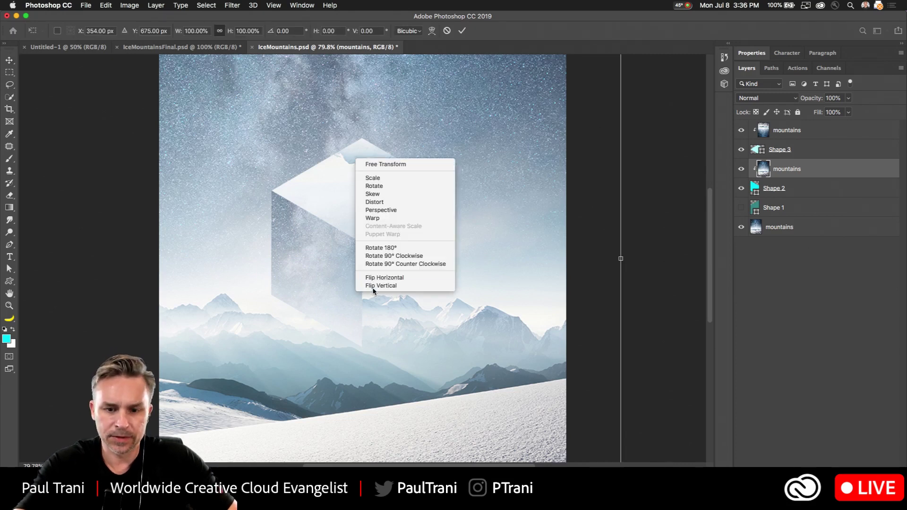
{"action": "left_click", "coordinate": [373, 286]}
{"action": "left_click_drag", "start_coordinate": [311, 232], "coordinate": [253, 295]}
{"action": "key", "text": "Return"}
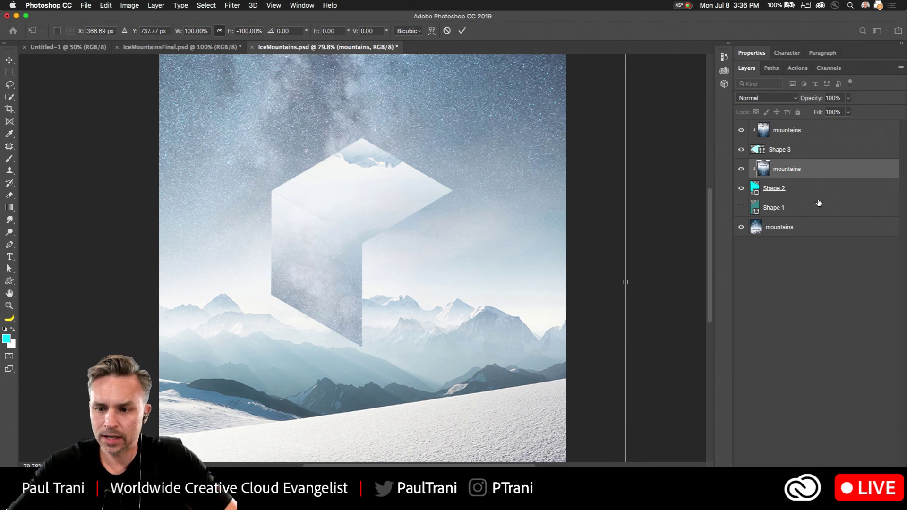
Step: Show Shape 1, duplicate the left face's flipped mountains layer above it, and clip the copy to Shape 1
{"action": "left_click", "coordinate": [812, 207]}
{"action": "left_click", "coordinate": [741, 208]}
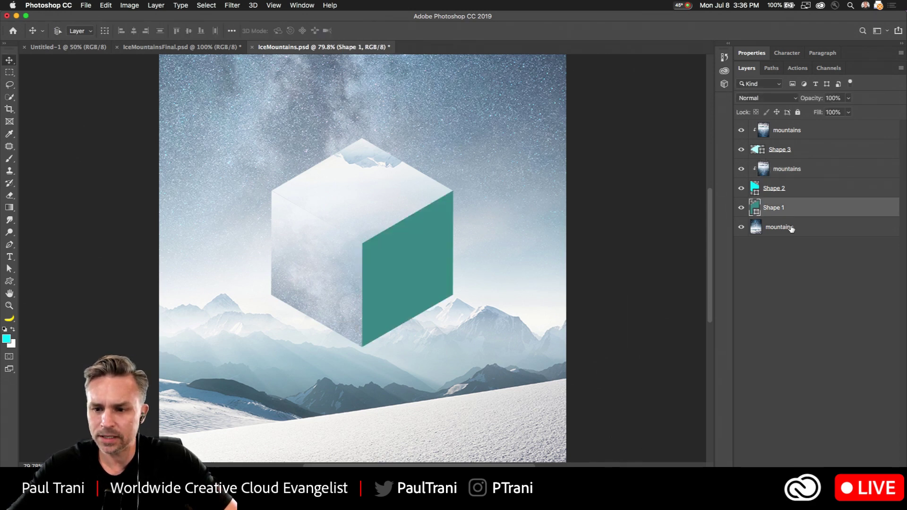
{"action": "left_click_drag", "start_coordinate": [790, 175], "coordinate": [791, 226]}
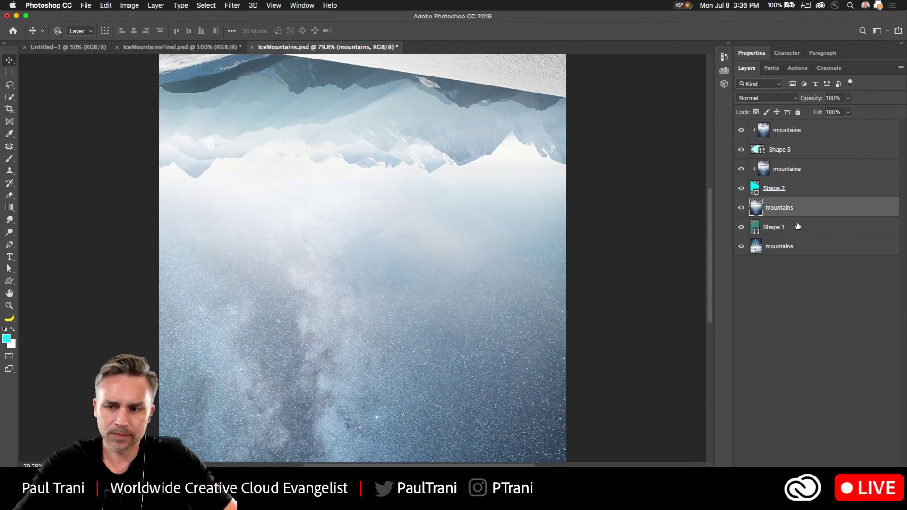
{"action": "left_click", "coordinate": [811, 213], "text": "alt"}
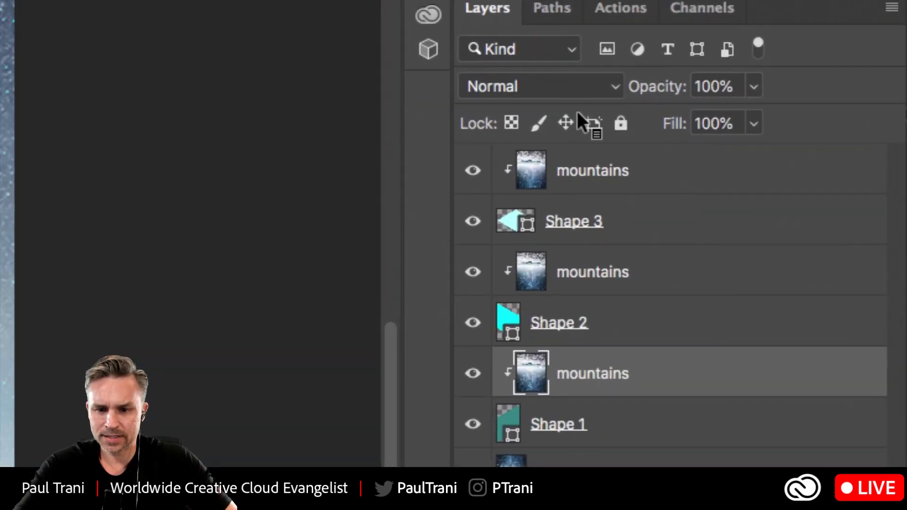
Step: Rename the Shape 3 layer as top
{"action": "left_click", "coordinate": [579, 178]}
{"action": "left_click", "coordinate": [614, 234]}
{"action": "double_click", "coordinate": [567, 222]}
{"action": "type", "text": "top"}
{"action": "key", "text": "Return"}
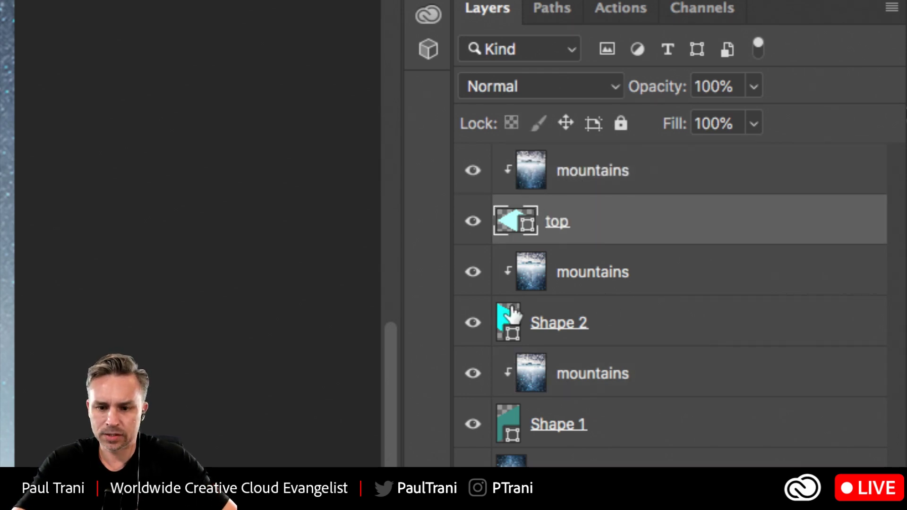
Step: Rename the Shape 2 layer as left and the Shape 1 layer as right
{"action": "double_click", "coordinate": [540, 326]}
{"action": "type", "text": "left"}
{"action": "key", "text": "Return"}
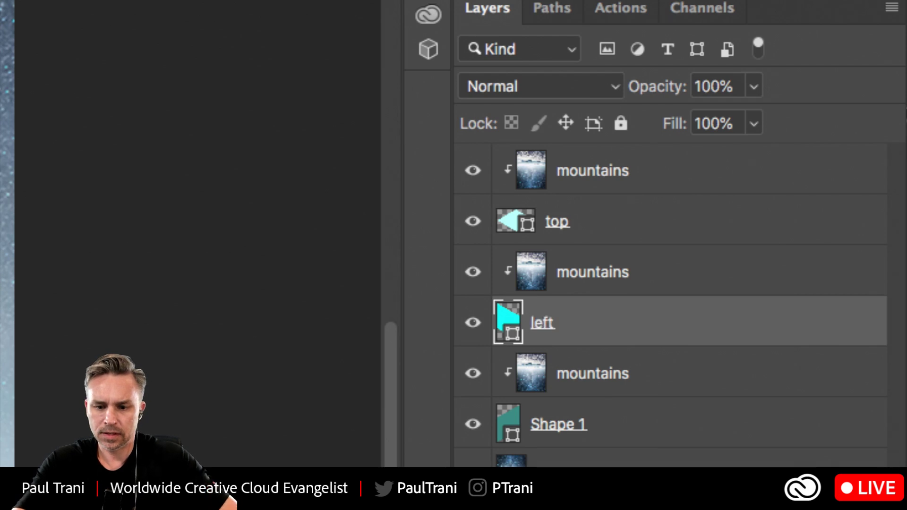
{"action": "double_click", "coordinate": [543, 423]}
{"action": "type", "text": "right"}
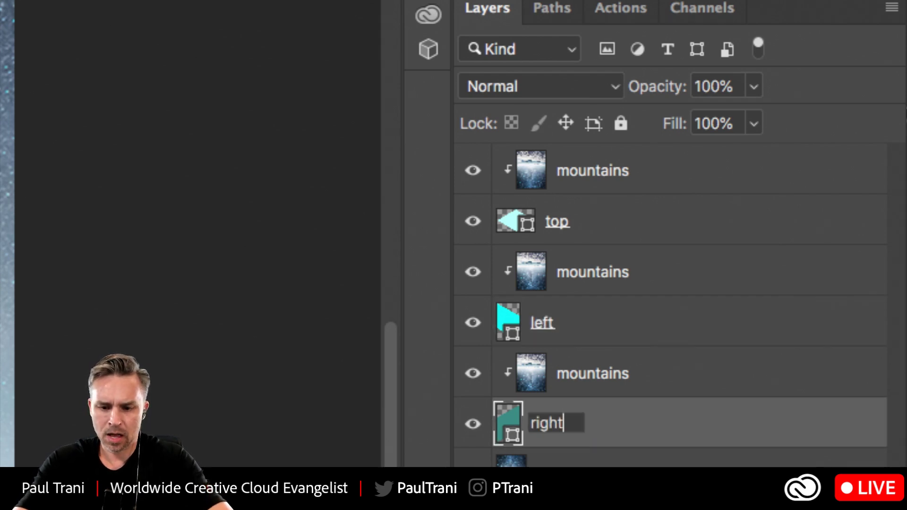
{"action": "key", "text": "Return"}
Step: Review the thumbnail and copy-naming settings in the Layers Panel Options
{"action": "left_click", "coordinate": [612, 177]}
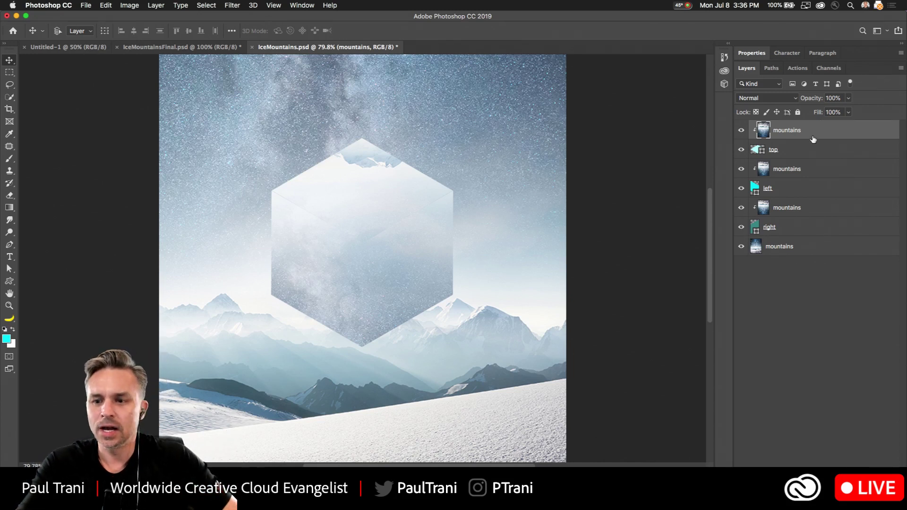
{"action": "left_click", "coordinate": [902, 69]}
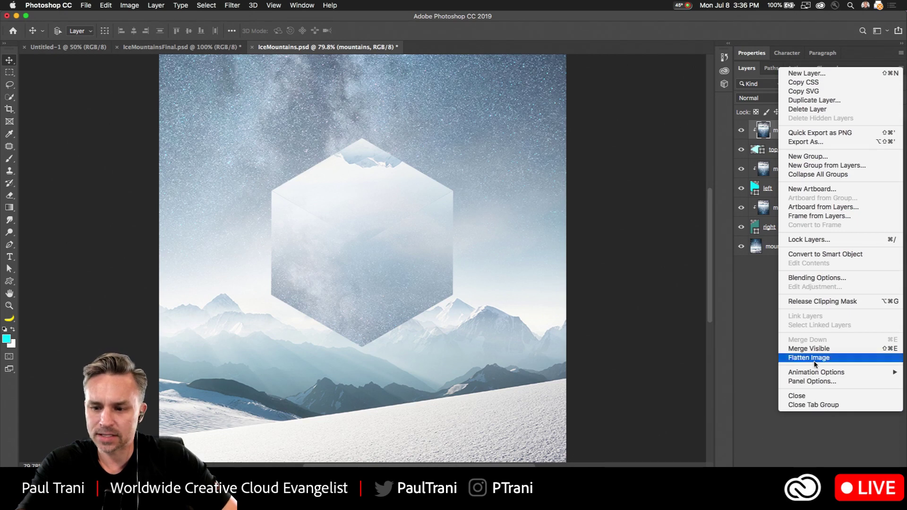
{"action": "left_click", "coordinate": [821, 382]}
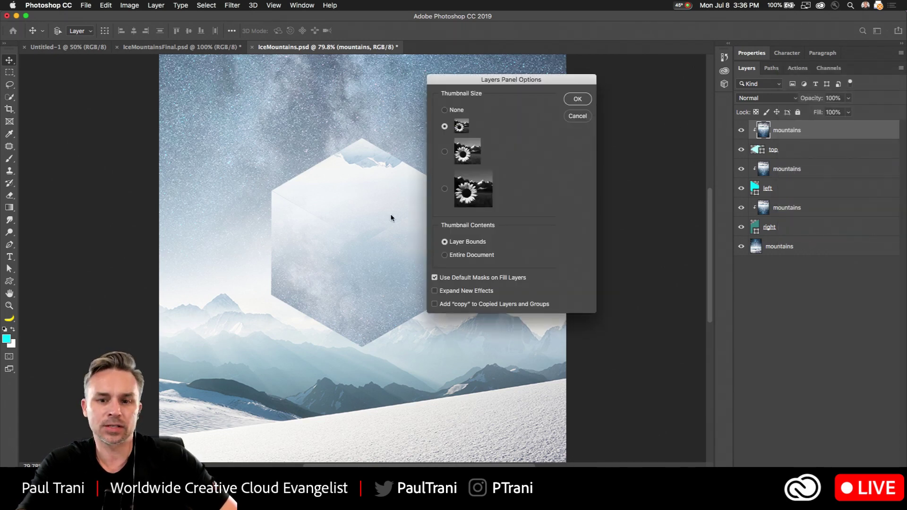
{"action": "left_click_drag", "start_coordinate": [452, 76], "coordinate": [549, 119]}
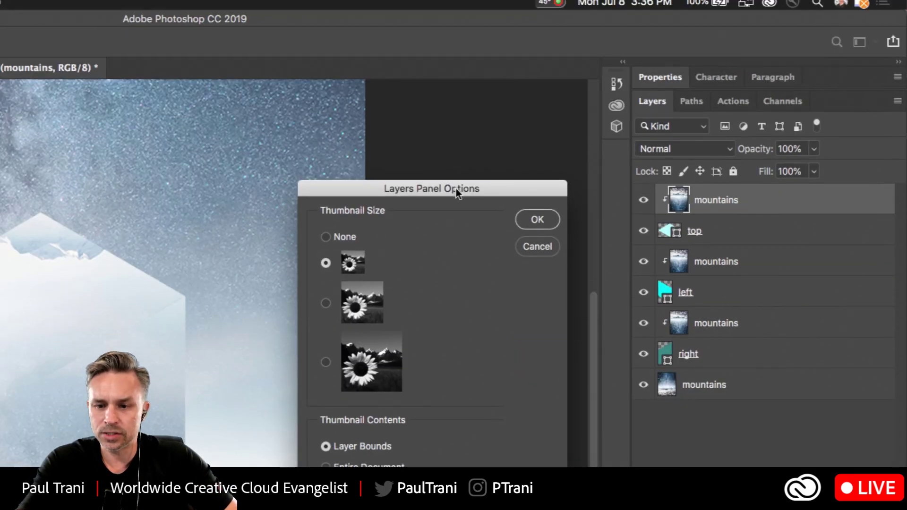
{"action": "left_click_drag", "start_coordinate": [455, 188], "coordinate": [537, 49]}
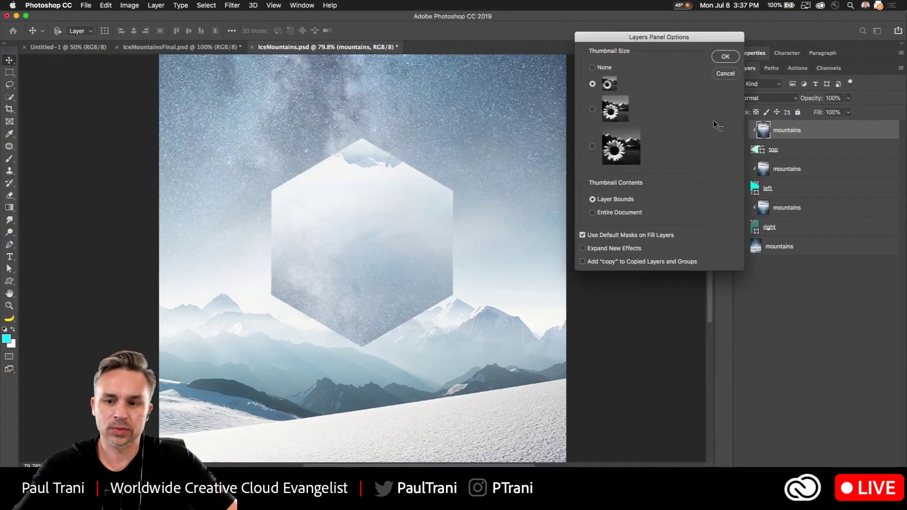
{"action": "left_click", "coordinate": [725, 56]}
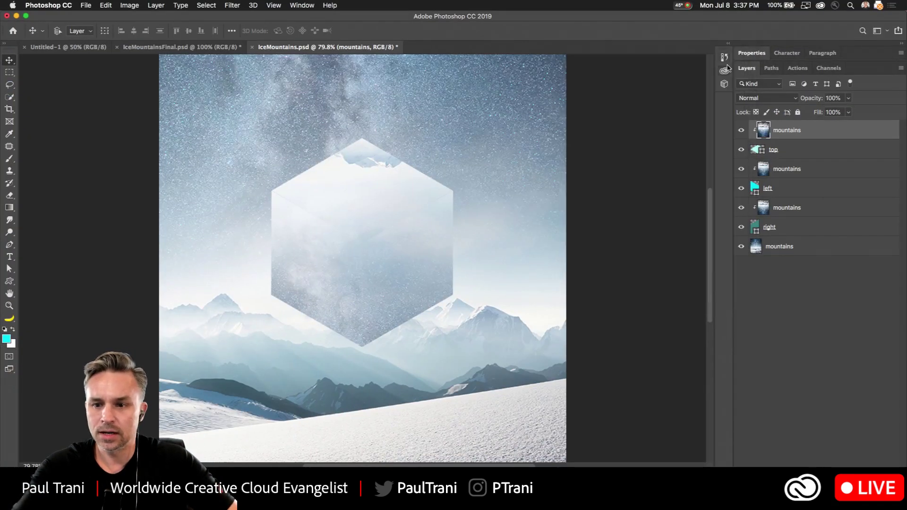
Step: Move the mountains image clipped to the right shape up and to the left so its starry sky fills the right face
{"action": "left_click", "coordinate": [779, 212]}
{"action": "left_click_drag", "start_coordinate": [318, 238], "coordinate": [230, 168]}
Step: Try nudging the right shape layer outward from the cube, then nudge it back into place
{"action": "left_click", "coordinate": [783, 228]}
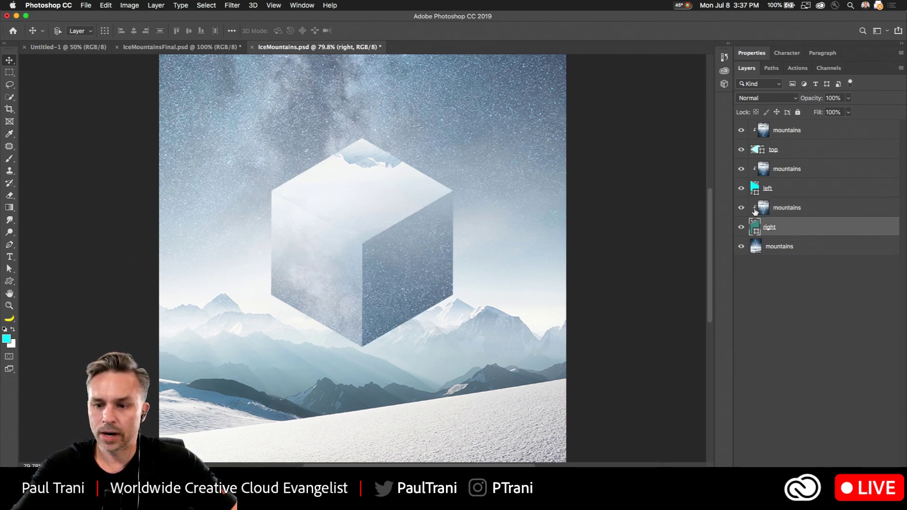
{"action": "key", "text": "shift+Right"}
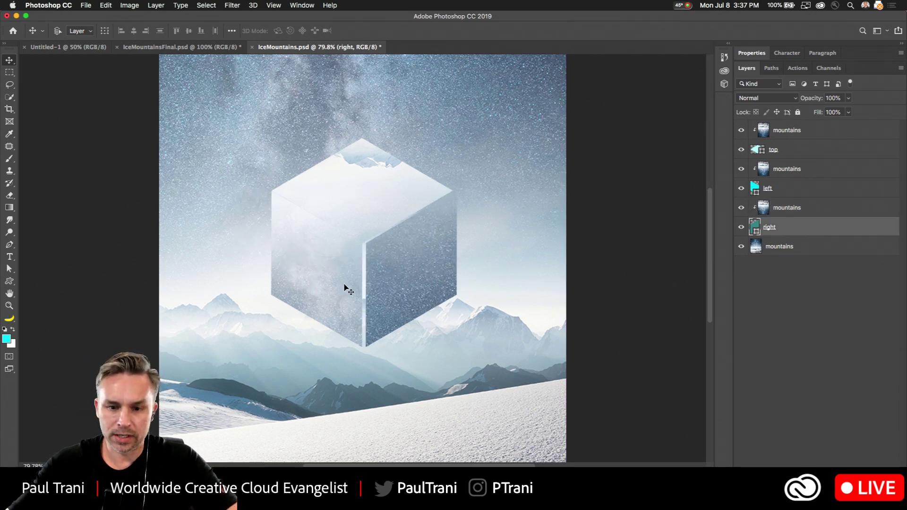
{"action": "key", "text": "shift+Down"}
{"action": "key", "text": "shift+Right"}
{"action": "key", "text": "shift+Down"}
{"action": "key", "text": "shift+Up"}
{"action": "key", "text": "shift+Up"}
{"action": "key", "text": "shift+Left"}
{"action": "key", "text": "shift+Left"}
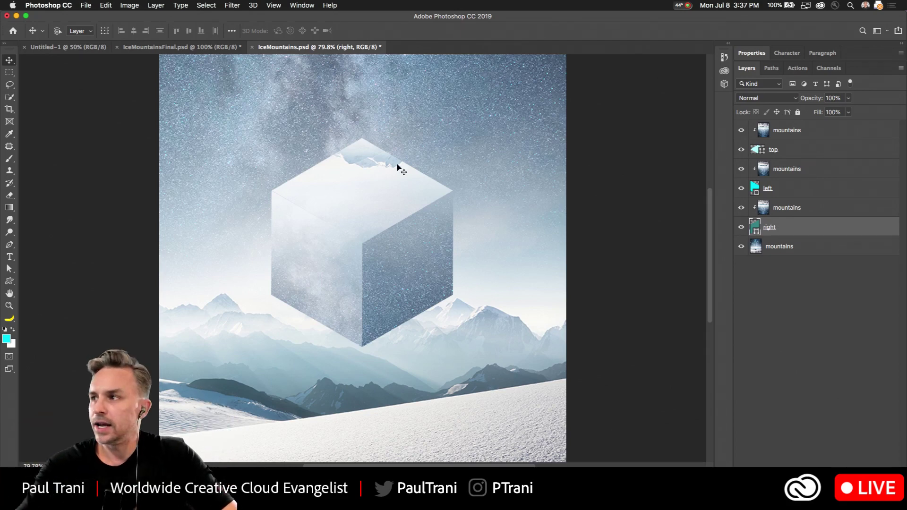
Step: Adjust the position of the background mountains image and shift the right face's clipped mountains image to the left
{"action": "left_click", "coordinate": [802, 251]}
{"action": "left_click_drag", "start_coordinate": [204, 179], "coordinate": [204, 231]}
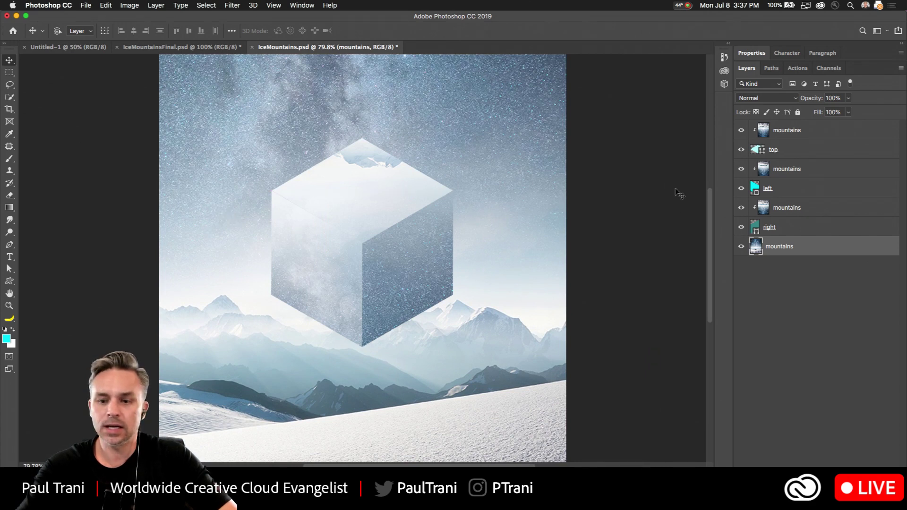
{"action": "left_click", "coordinate": [803, 209]}
{"action": "left_click_drag", "start_coordinate": [325, 205], "coordinate": [291, 205]}
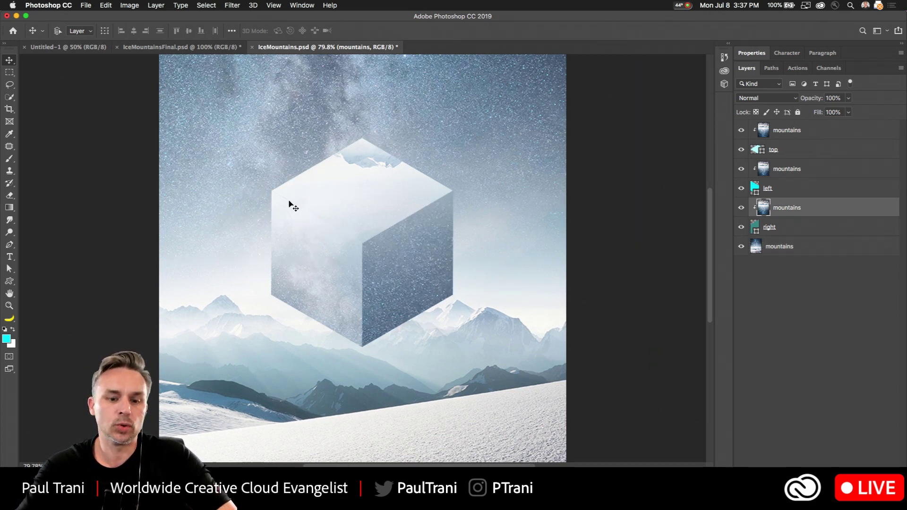
Step: Show the Timeline panel and create a video timeline for the cube document
{"action": "left_click", "coordinate": [313, 4]}
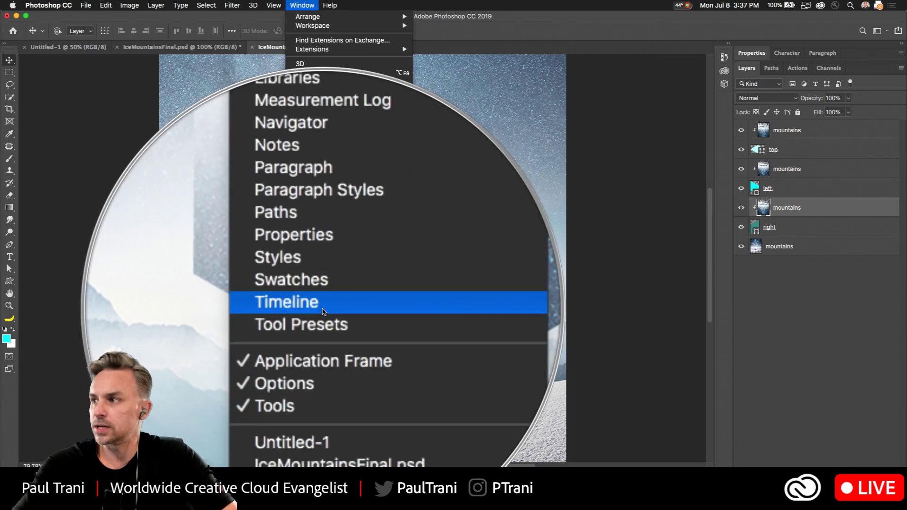
{"action": "left_click", "coordinate": [319, 360]}
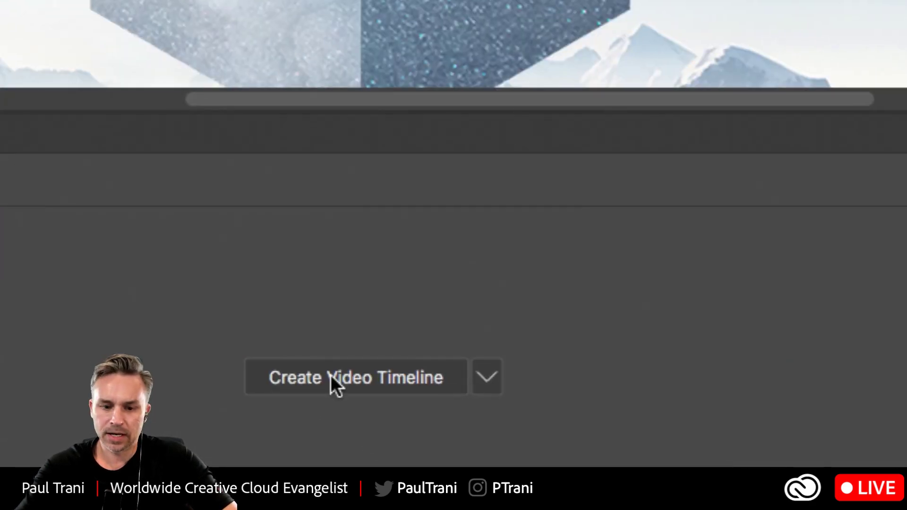
{"action": "left_click", "coordinate": [331, 377]}
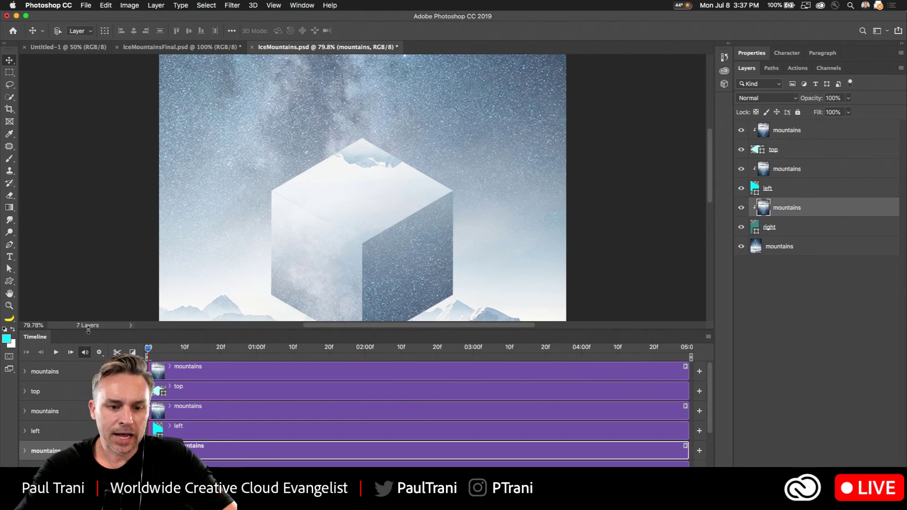
Step: Collapse the background mountains track's properties and resize the Timeline panel so all layer tracks fit below the canvas
{"action": "left_click_drag", "start_coordinate": [88, 330], "coordinate": [88, 160]}
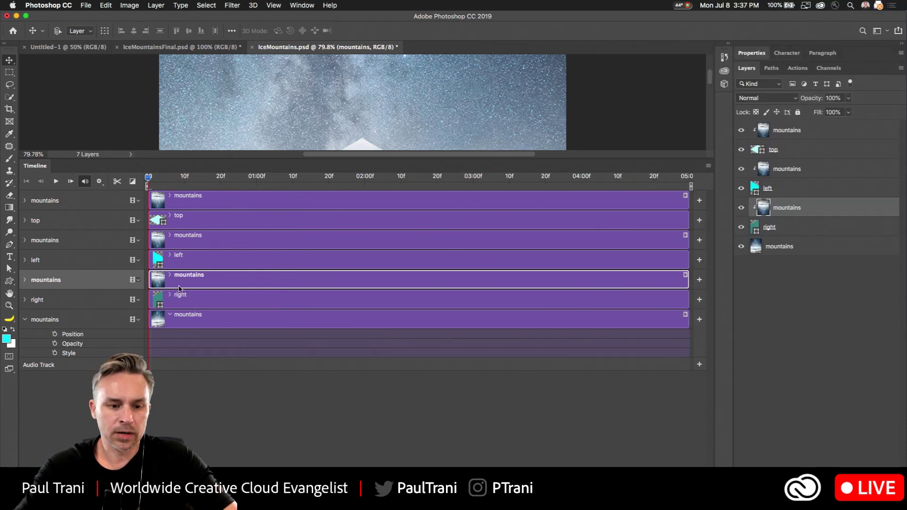
{"action": "left_click", "coordinate": [193, 317]}
{"action": "left_click", "coordinate": [26, 320]}
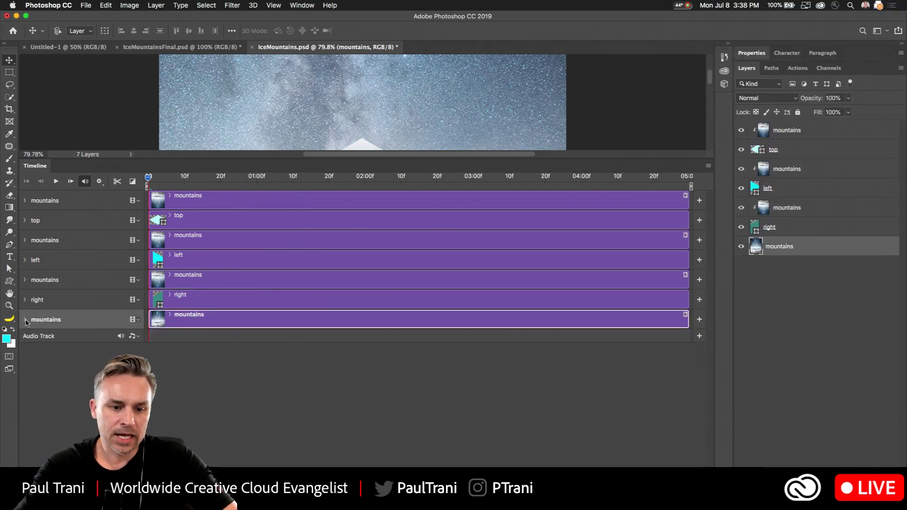
{"action": "left_click", "coordinate": [204, 301]}
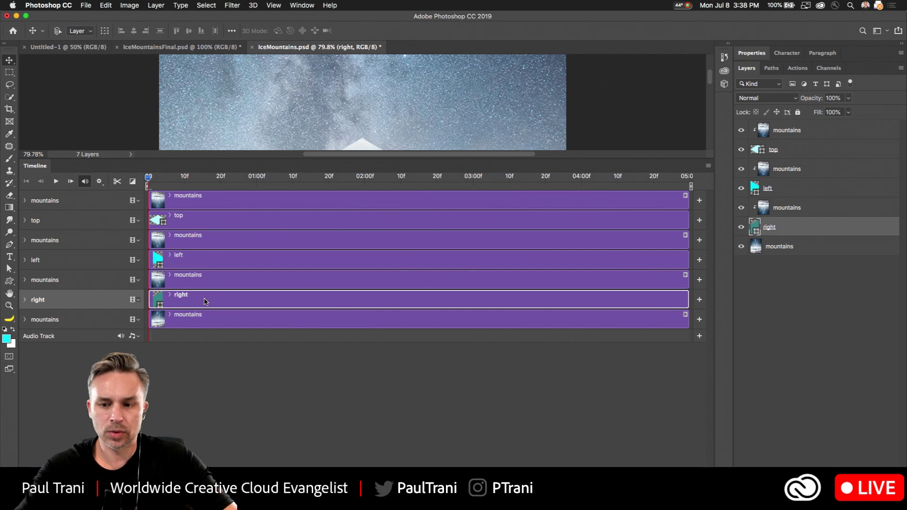
{"action": "left_click_drag", "start_coordinate": [231, 159], "coordinate": [221, 350]}
{"action": "left_click_drag", "start_coordinate": [220, 309], "coordinate": [249, 273]}
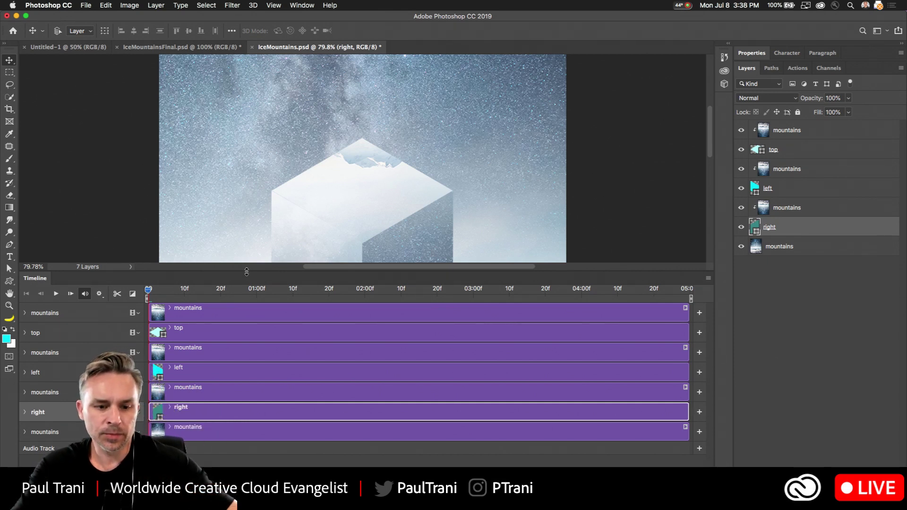
Step: Add the left and top tracks to the selection with right, and expand the shape tracks' animation properties
{"action": "left_click", "coordinate": [38, 372], "text": "super"}
{"action": "left_click", "coordinate": [53, 331], "text": "super"}
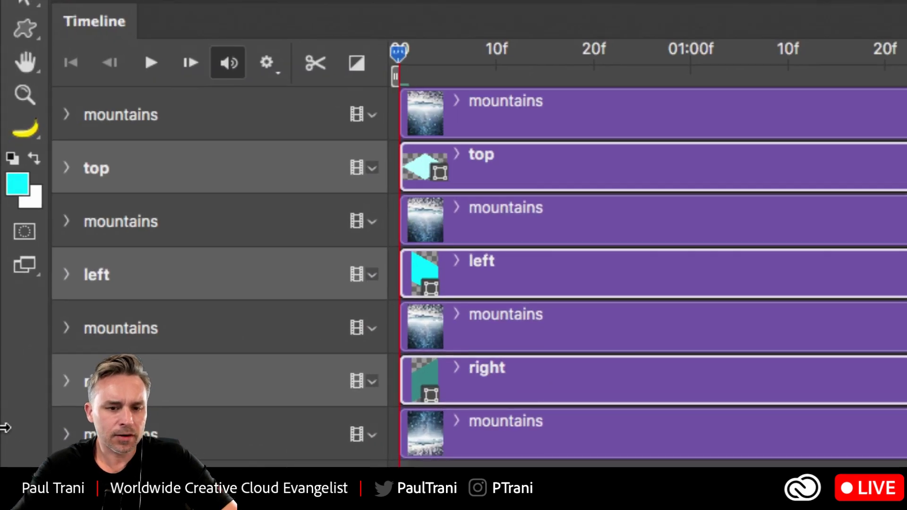
{"action": "left_click", "coordinate": [66, 168]}
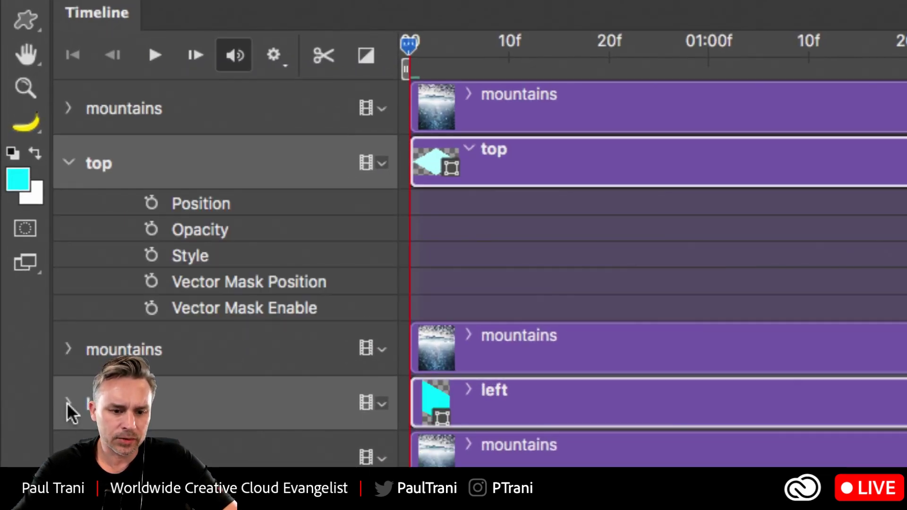
{"action": "left_click", "coordinate": [68, 404]}
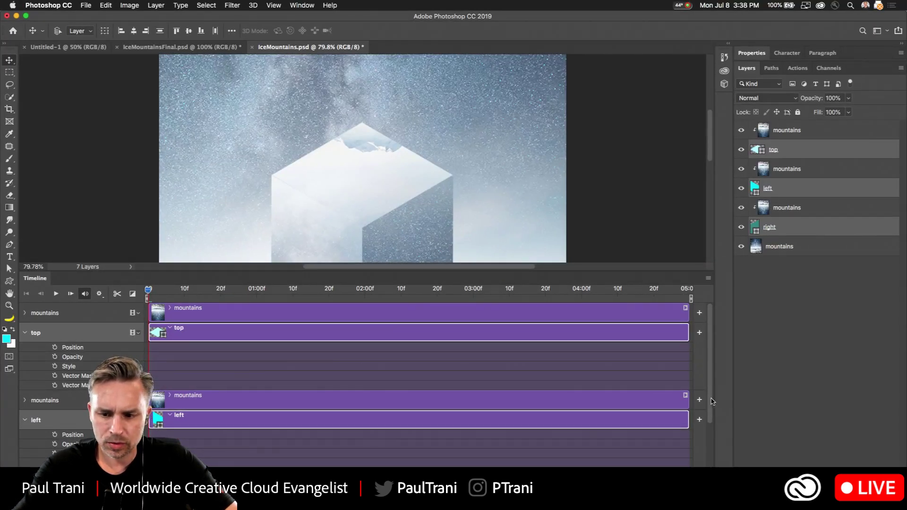
Step: Enable Position animation for the left and top shape tracks at frame 00, accepting the layer position notices
{"action": "scroll", "coordinate": [713, 401], "scroll_direction": "down", "scroll_amount": 4}
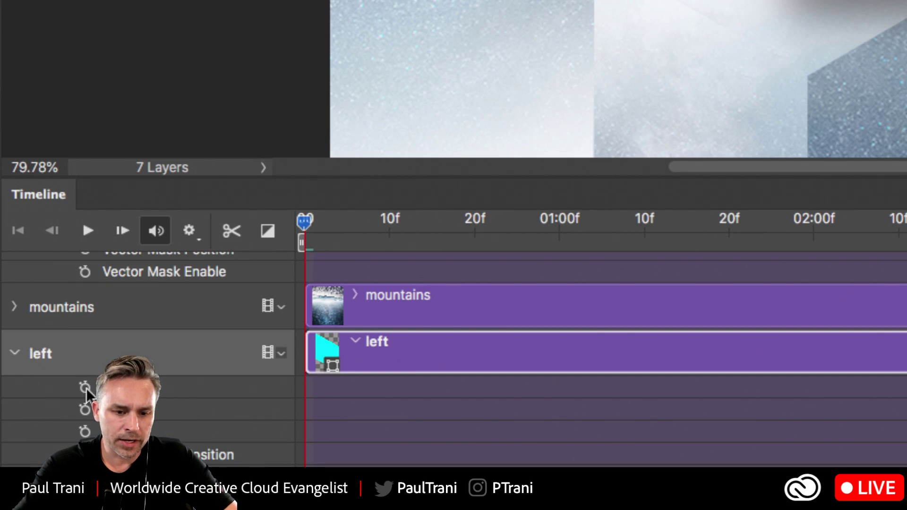
{"action": "left_click", "coordinate": [85, 387]}
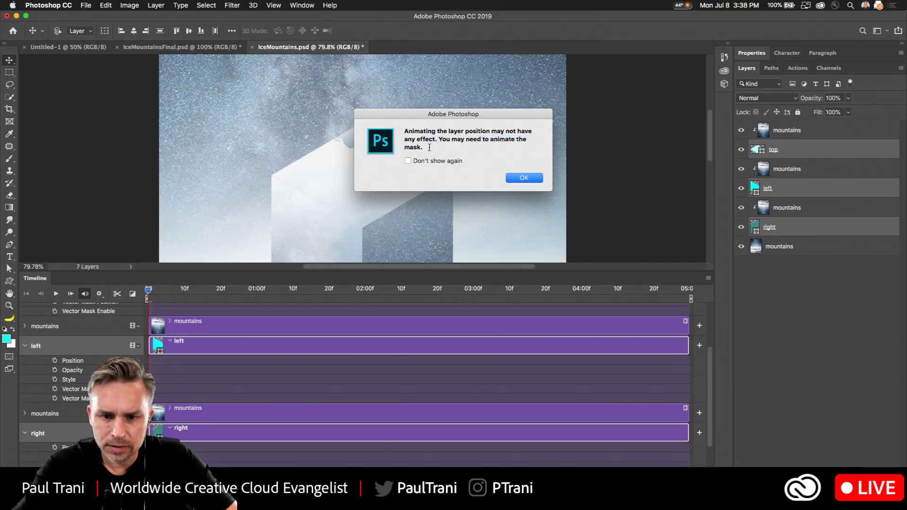
{"action": "left_click", "coordinate": [521, 180]}
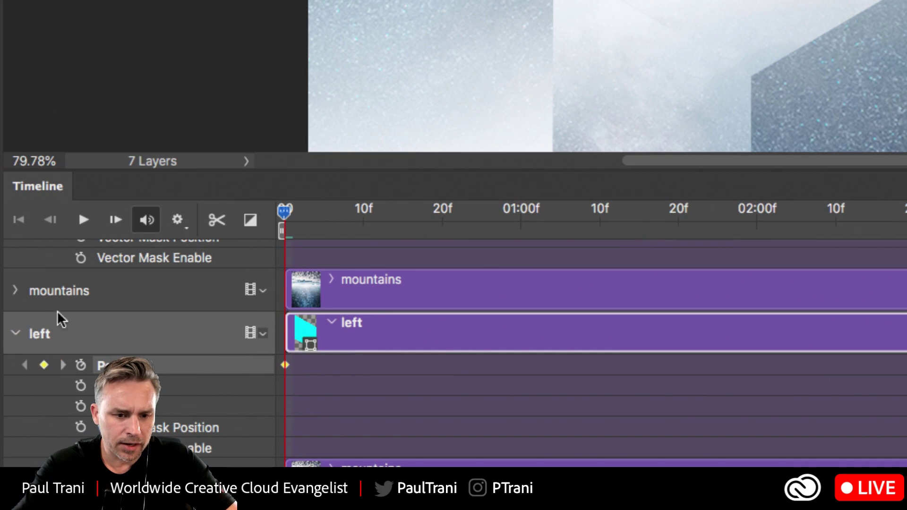
{"action": "scroll", "coordinate": [104, 294], "scroll_direction": "up", "scroll_amount": 5}
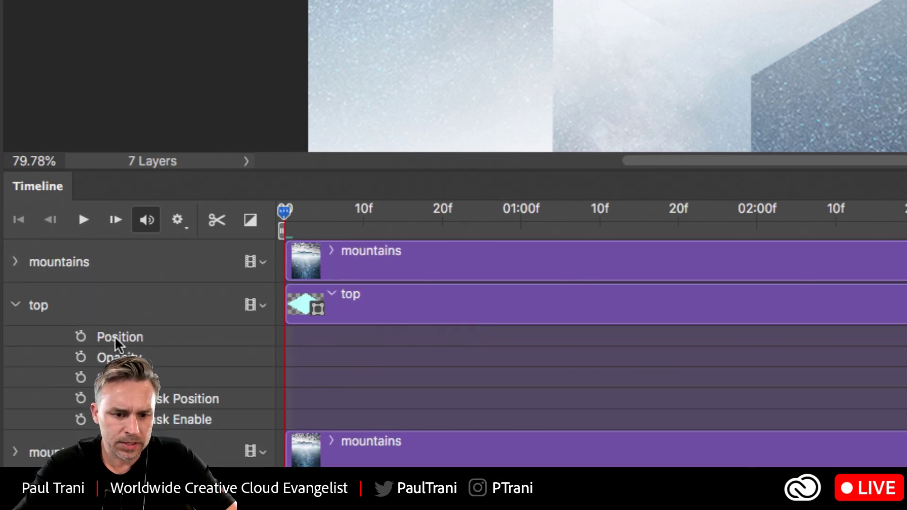
{"action": "left_click", "coordinate": [100, 307]}
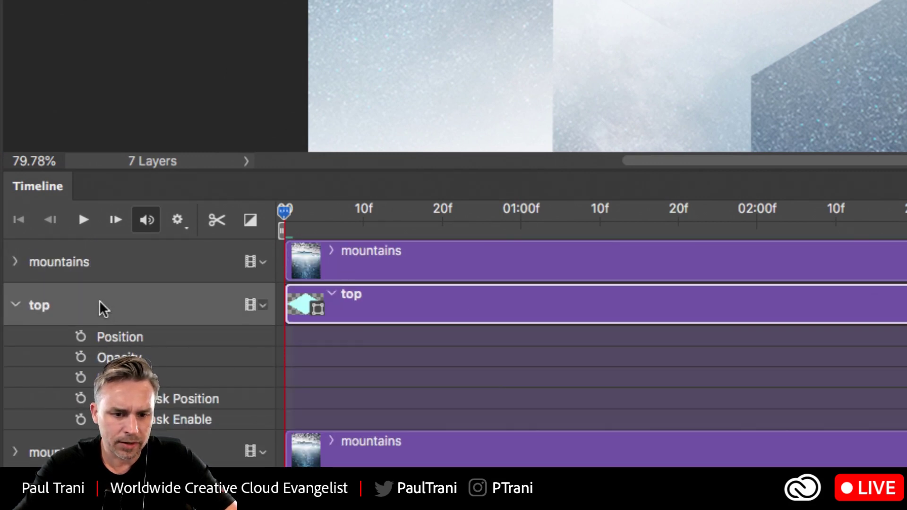
{"action": "left_click", "coordinate": [82, 339]}
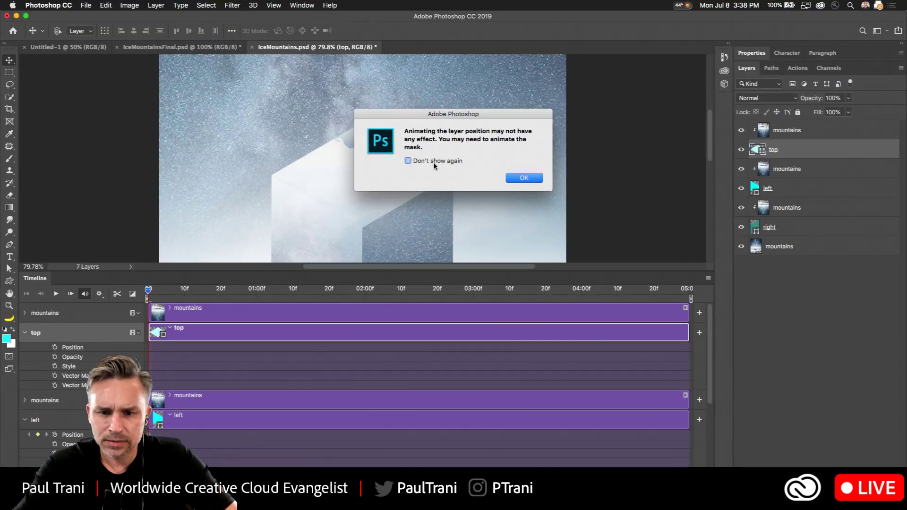
{"action": "left_click", "coordinate": [521, 182]}
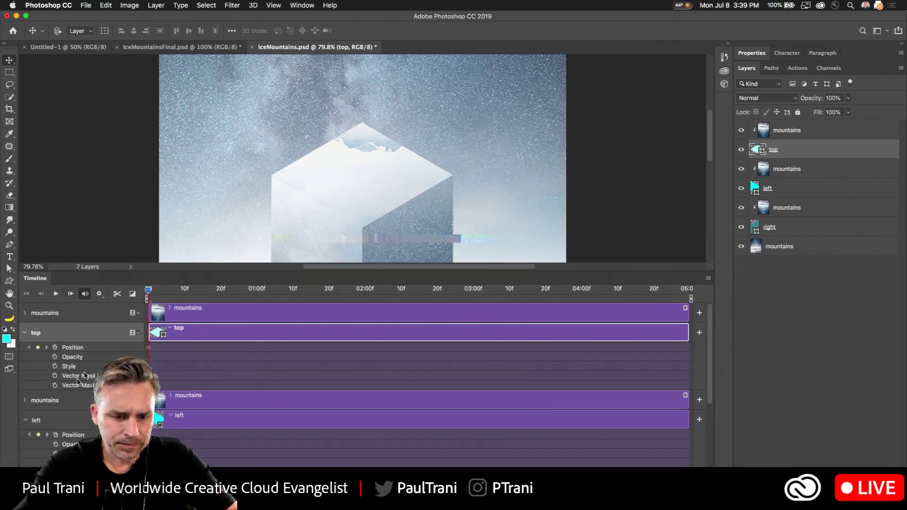
Step: Add Position keyframes for the top and left tracks at the end of the timeline, near 05:00
{"action": "left_click", "coordinate": [689, 293]}
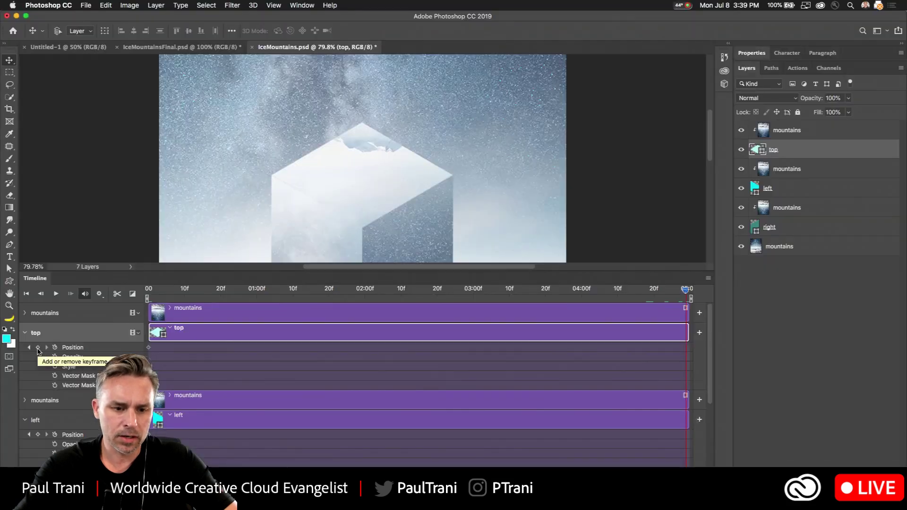
{"action": "left_click", "coordinate": [38, 348]}
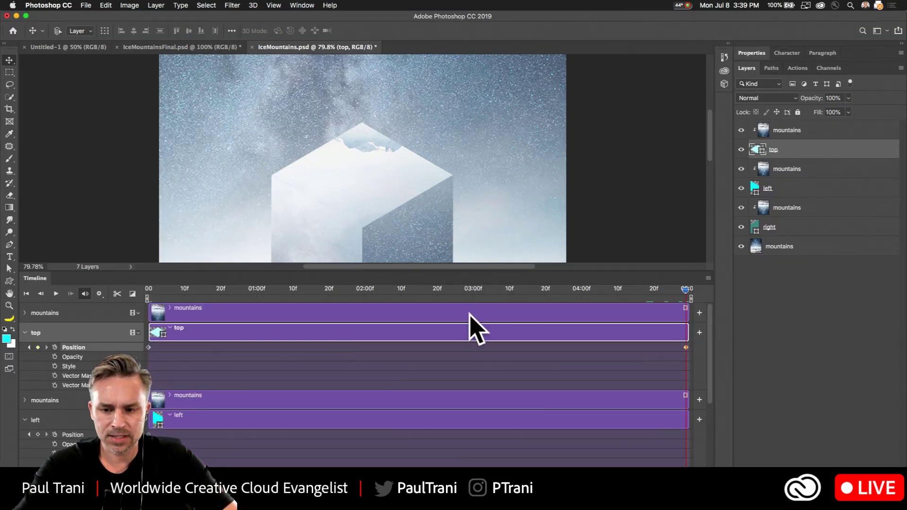
{"action": "left_click", "coordinate": [37, 435]}
Step: Add Position keyframes for the right shape track at the end and the start of the timeline
{"action": "scroll", "coordinate": [42, 416], "scroll_direction": "down", "scroll_amount": 5}
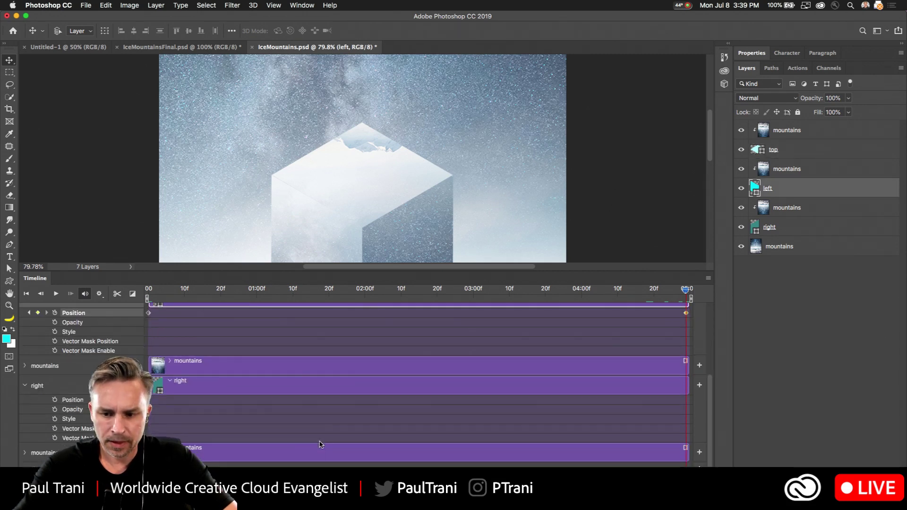
{"action": "left_click", "coordinate": [55, 400]}
{"action": "left_click_drag", "start_coordinate": [179, 293], "coordinate": [147, 293]}
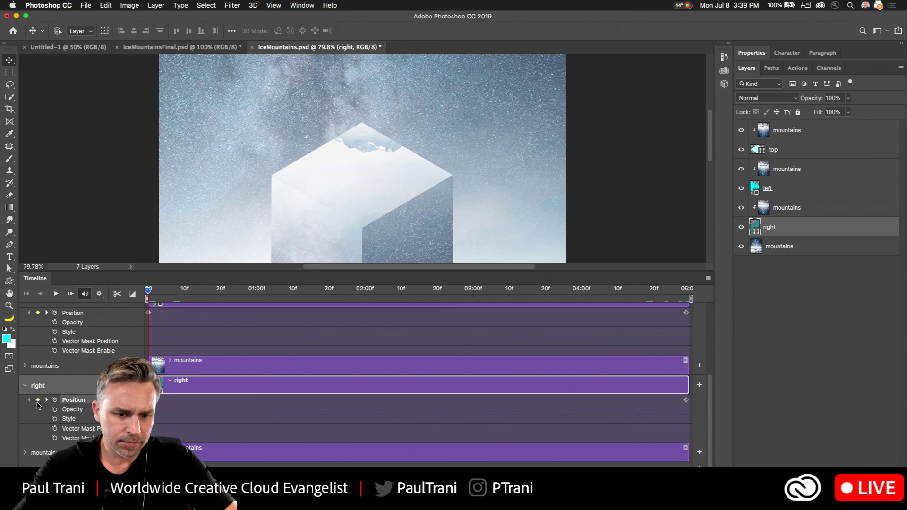
Step: Select the top shape's track and move the top face upward off the cube at about 02:16 to keyframe its position
{"action": "left_click_drag", "start_coordinate": [342, 291], "coordinate": [423, 291]}
{"action": "scroll", "coordinate": [364, 335], "scroll_direction": "up", "scroll_amount": 5}
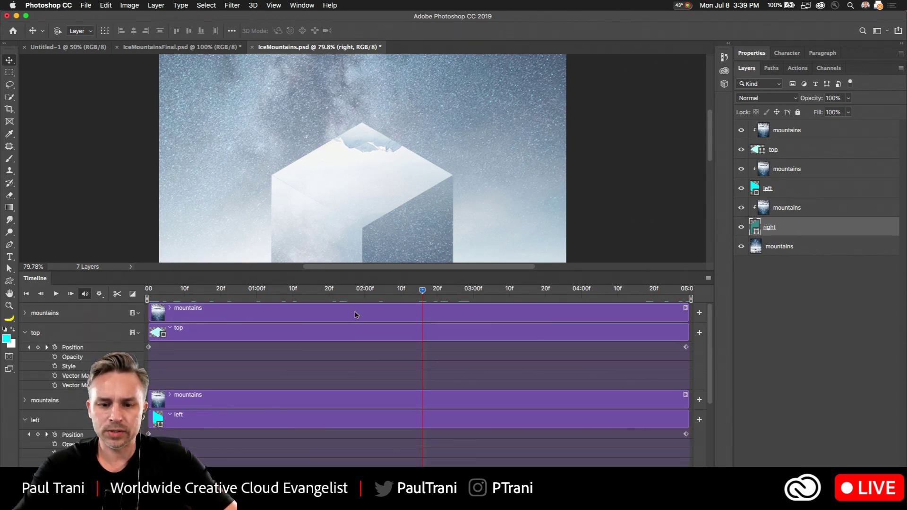
{"action": "scroll", "coordinate": [224, 141], "scroll_direction": "down", "scroll_amount": 5}
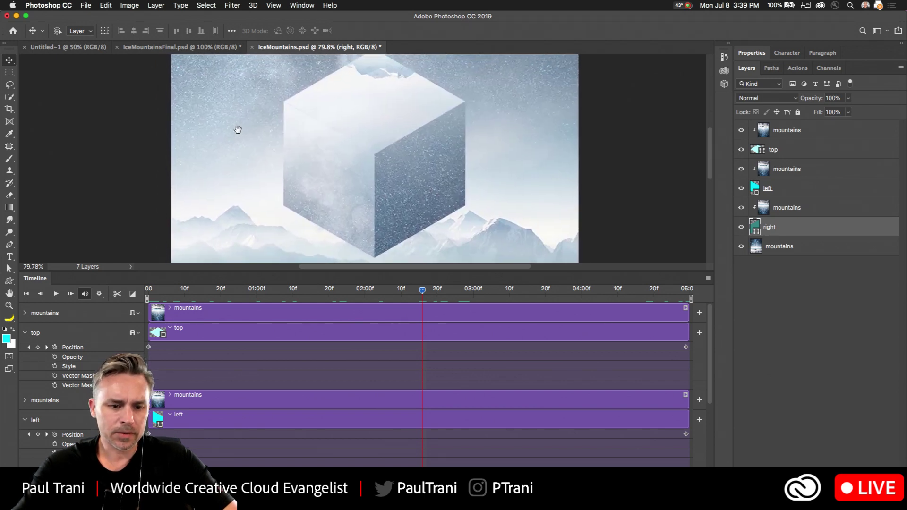
{"action": "left_click", "coordinate": [53, 338]}
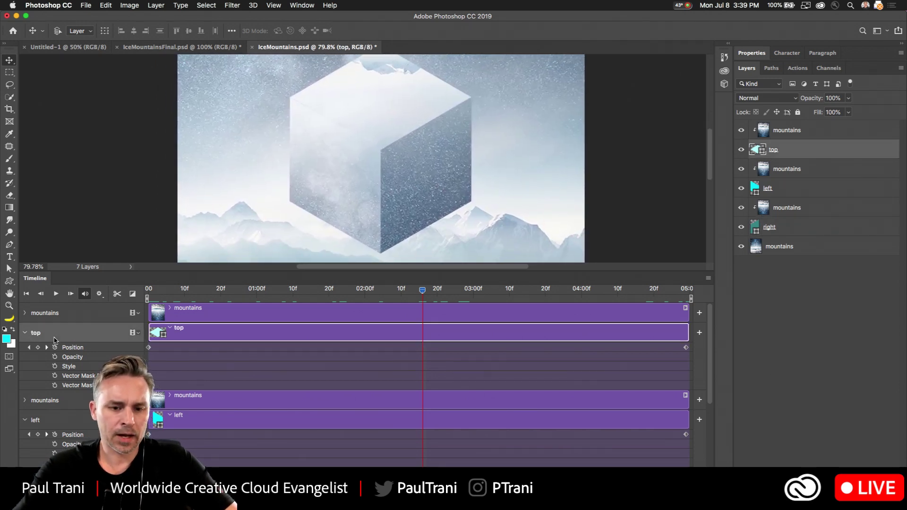
{"action": "scroll", "coordinate": [279, 115], "scroll_direction": "up", "scroll_amount": 3}
{"action": "left_click", "coordinate": [44, 317]}
{"action": "left_click", "coordinate": [54, 336]}
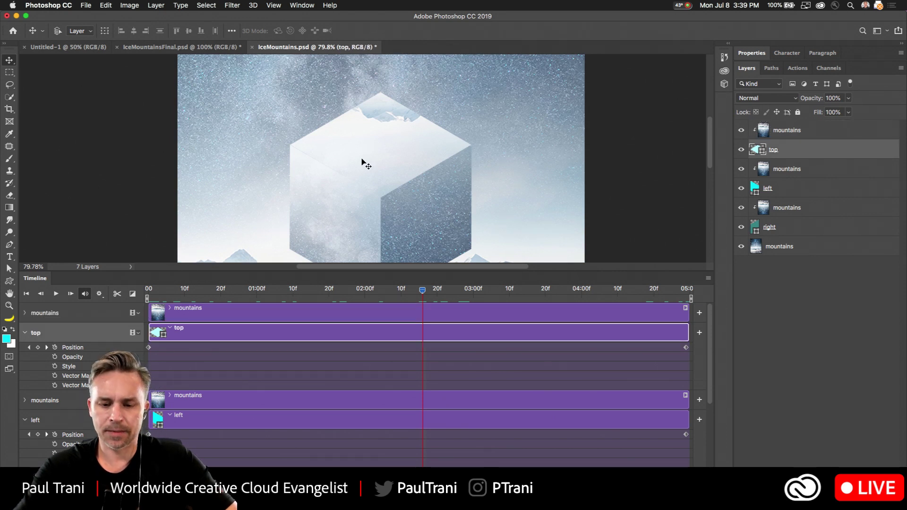
{"action": "left_click_drag", "start_coordinate": [364, 158], "coordinate": [365, 101]}
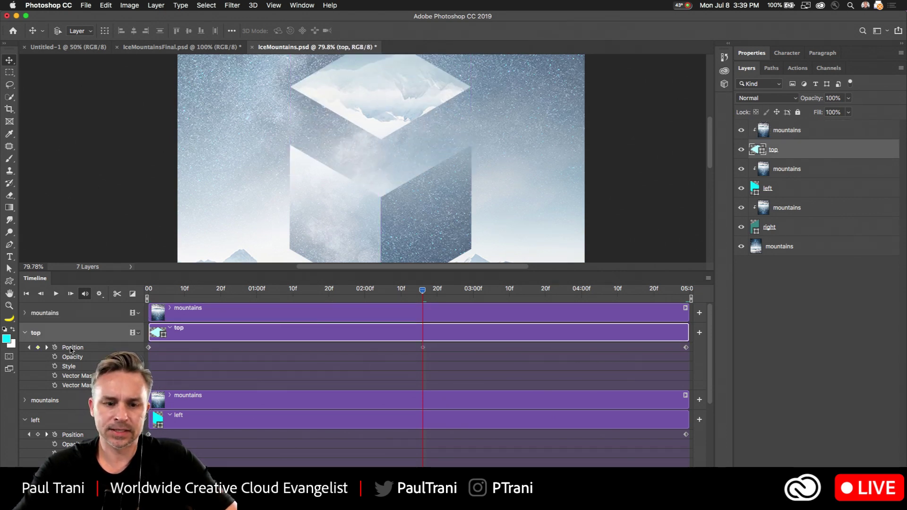
Step: Move the left face outward to the left and the right face outward to the right at the same time point
{"action": "left_click", "coordinate": [54, 421]}
{"action": "left_click_drag", "start_coordinate": [436, 223], "coordinate": [360, 225]}
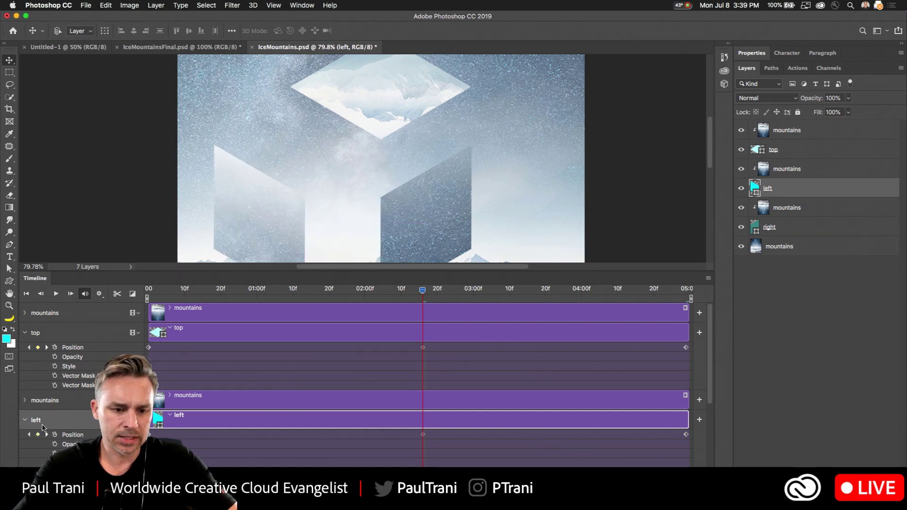
{"action": "scroll", "coordinate": [50, 446], "scroll_direction": "down", "scroll_amount": 2}
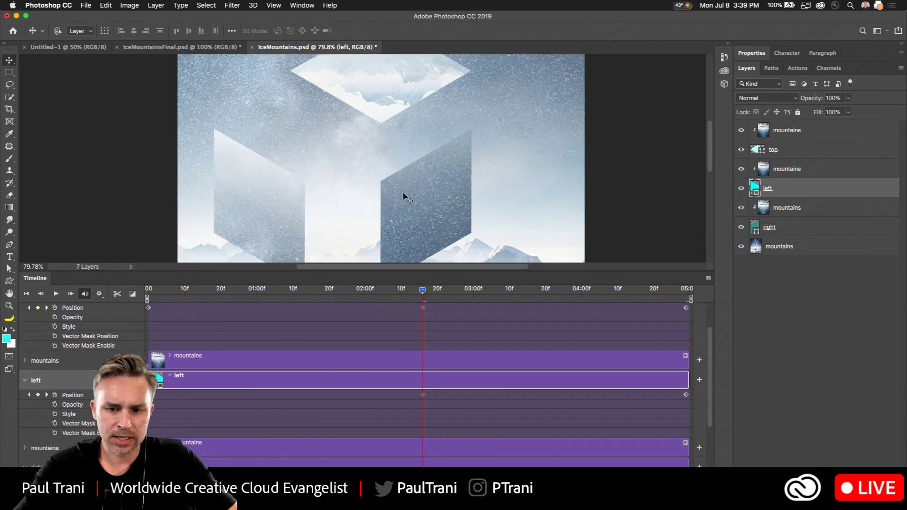
{"action": "left_click", "coordinate": [793, 230]}
{"action": "left_click_drag", "start_coordinate": [418, 194], "coordinate": [501, 194]}
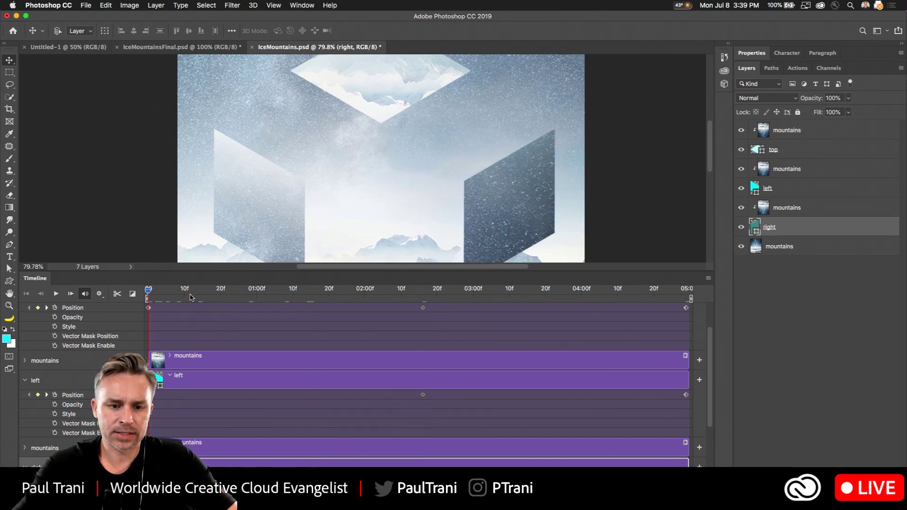
Step: Scrub and play the animation from the start to check how the three faces move
{"action": "left_click_drag", "start_coordinate": [378, 290], "coordinate": [220, 306]}
{"action": "key", "text": "space"}
{"action": "key", "text": "space"}
{"action": "left_click_drag", "start_coordinate": [217, 290], "coordinate": [148, 290]}
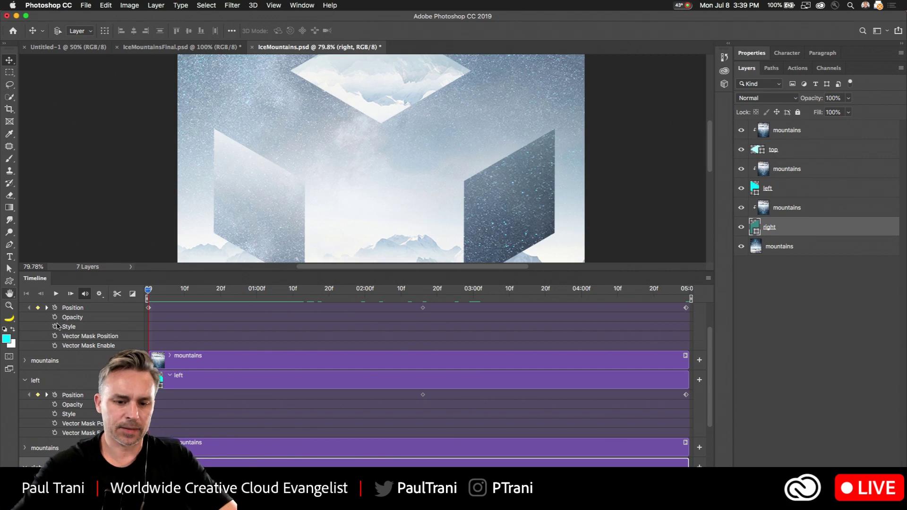
Step: Undo the moves of the right, left and top faces
{"action": "left_click", "coordinate": [9, 305]}
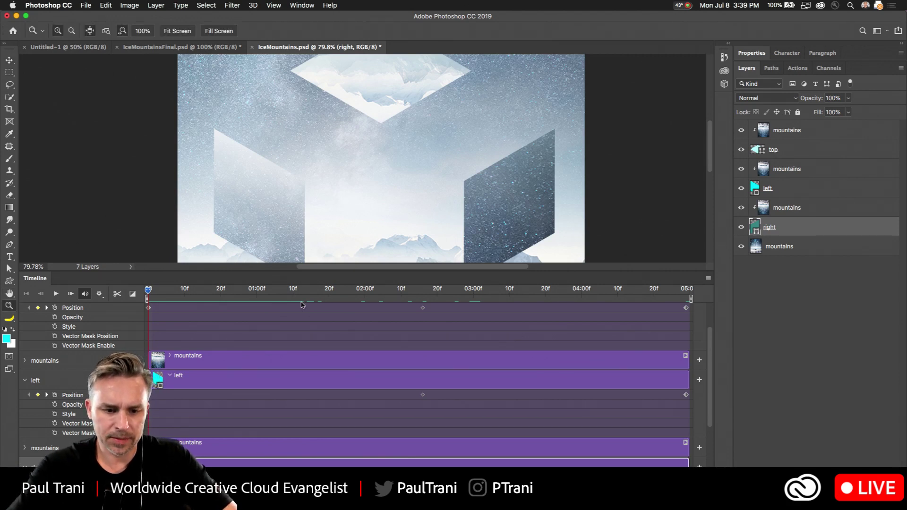
{"action": "key", "text": "super+z"}
{"action": "key", "text": "super+z"}
{"action": "key", "text": "super+z"}
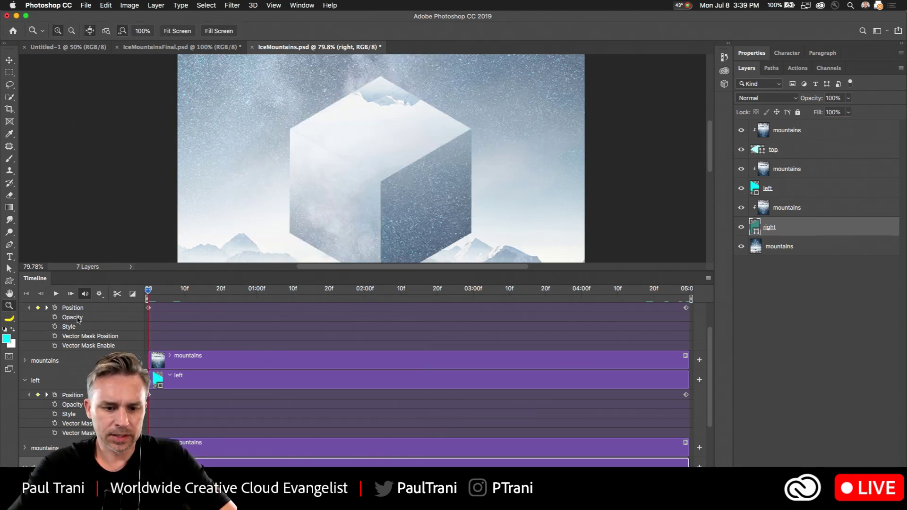
Step: Collapse the left, right and top tracks and select the uppermost mountains track
{"action": "left_click", "coordinate": [26, 368]}
{"action": "left_click", "coordinate": [24, 380]}
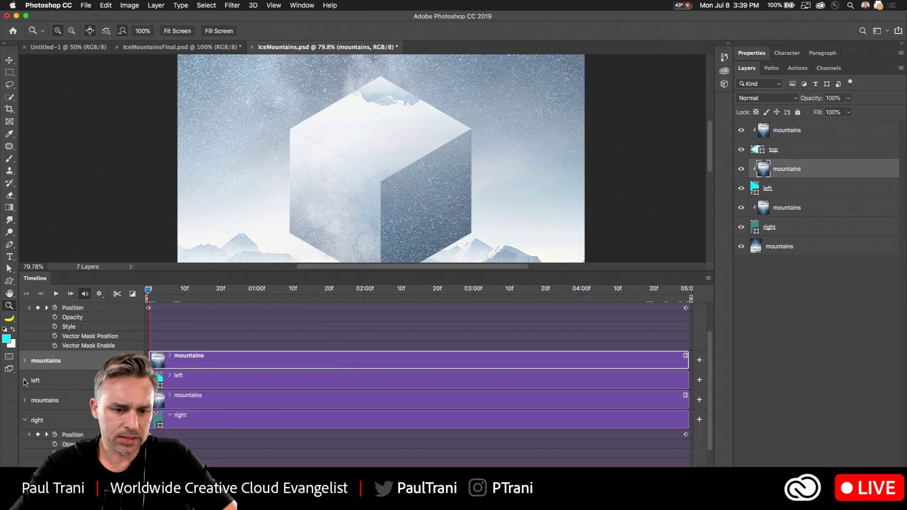
{"action": "left_click", "coordinate": [25, 421]}
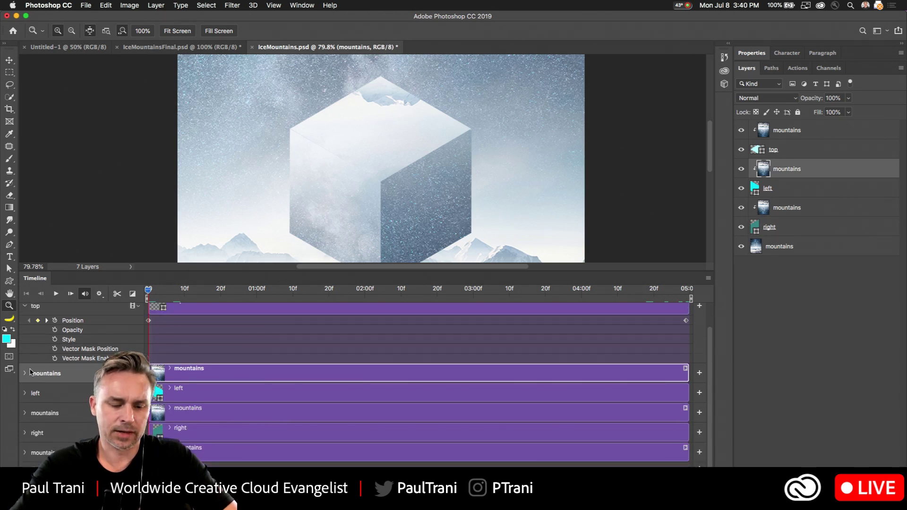
{"action": "left_click", "coordinate": [26, 306]}
{"action": "left_click", "coordinate": [66, 319]}
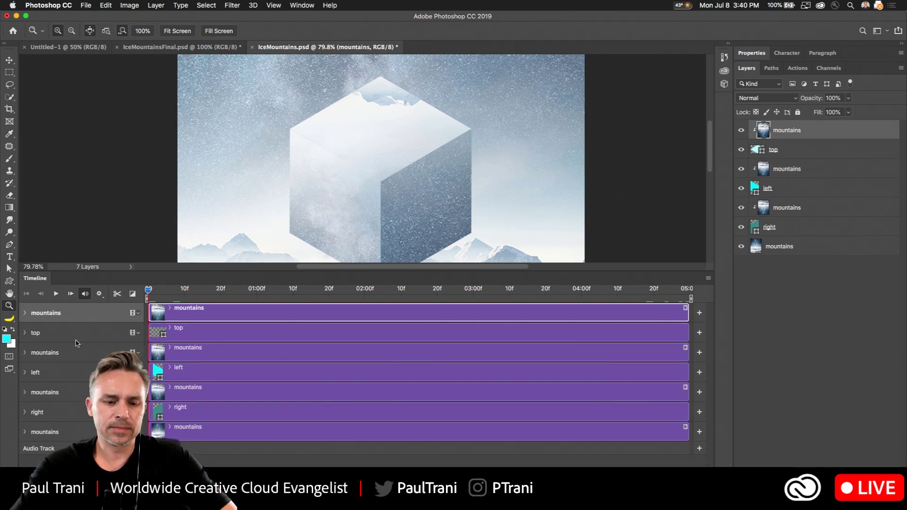
Step: Release the uppermost mountains layer's clipping mask and hide that layer, with the top shape's track expanded and selected
{"action": "left_click", "coordinate": [834, 133], "text": "alt"}
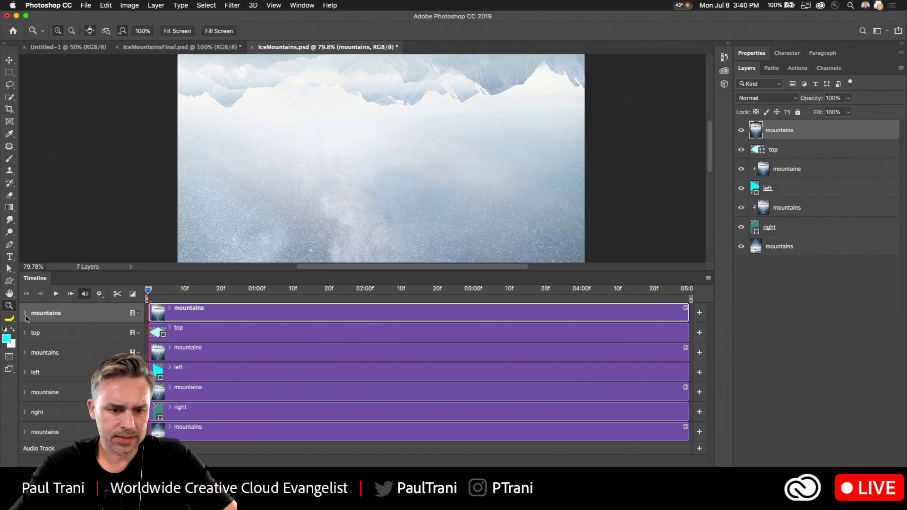
{"action": "left_click", "coordinate": [24, 314]}
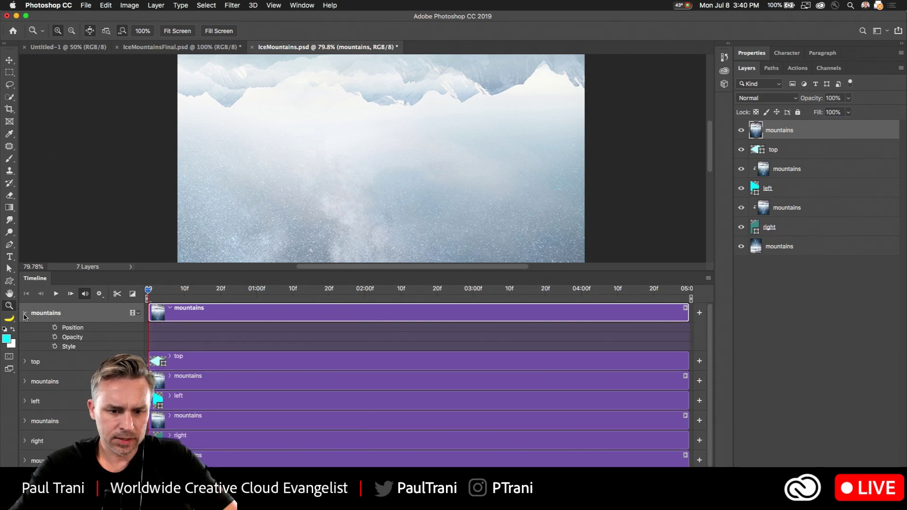
{"action": "left_click", "coordinate": [25, 361]}
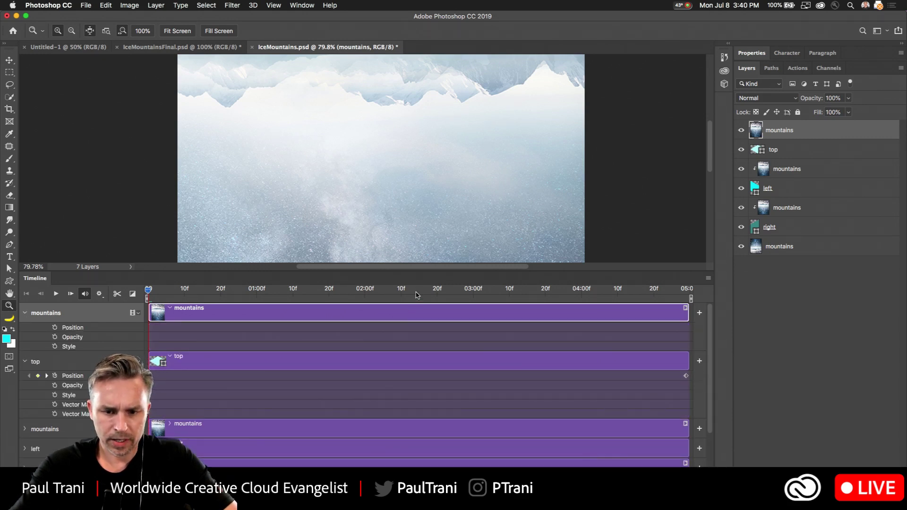
{"action": "left_click", "coordinate": [52, 362]}
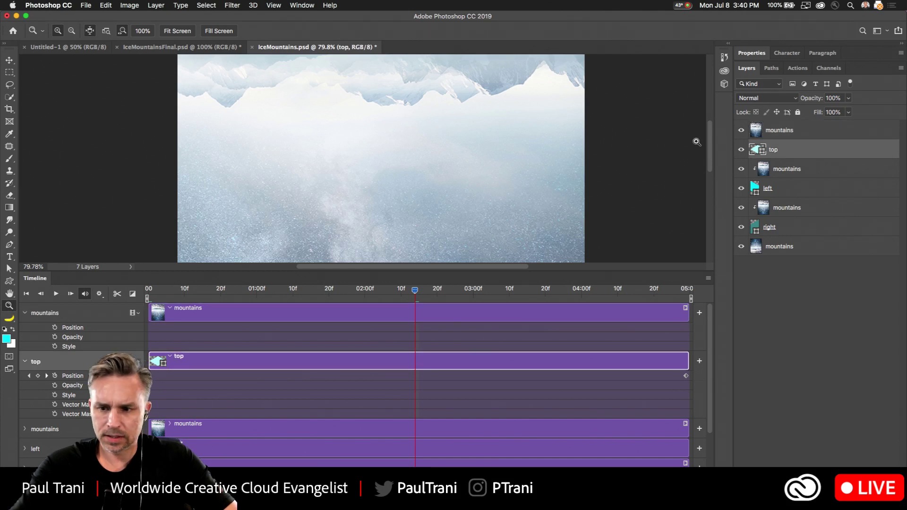
{"action": "left_click", "coordinate": [740, 131]}
{"action": "key", "text": "super+minus"}
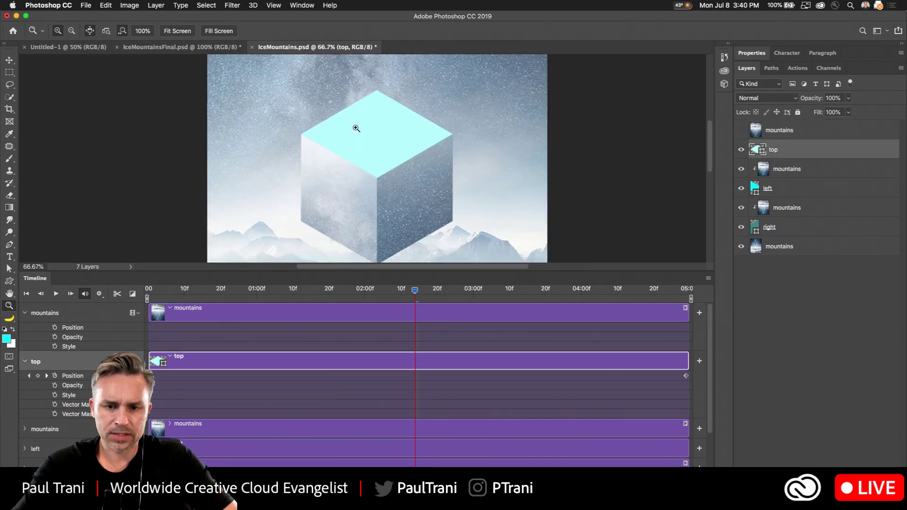
Step: Try moving the unclipped top face upward at about 02:14 to keyframe it, and play the animation
{"action": "left_click", "coordinate": [8, 60]}
{"action": "left_click_drag", "start_coordinate": [314, 146], "coordinate": [313, 109]}
{"action": "left_click_drag", "start_coordinate": [322, 294], "coordinate": [157, 301]}
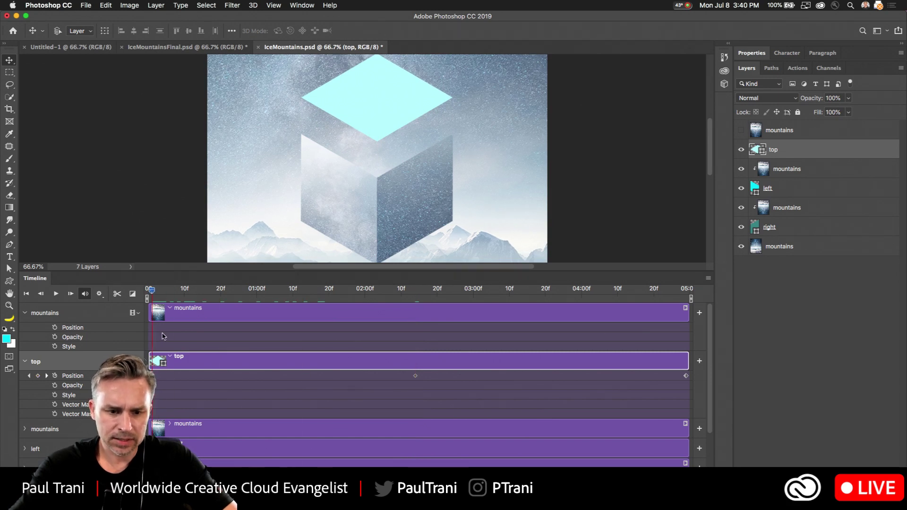
{"action": "key", "text": "space"}
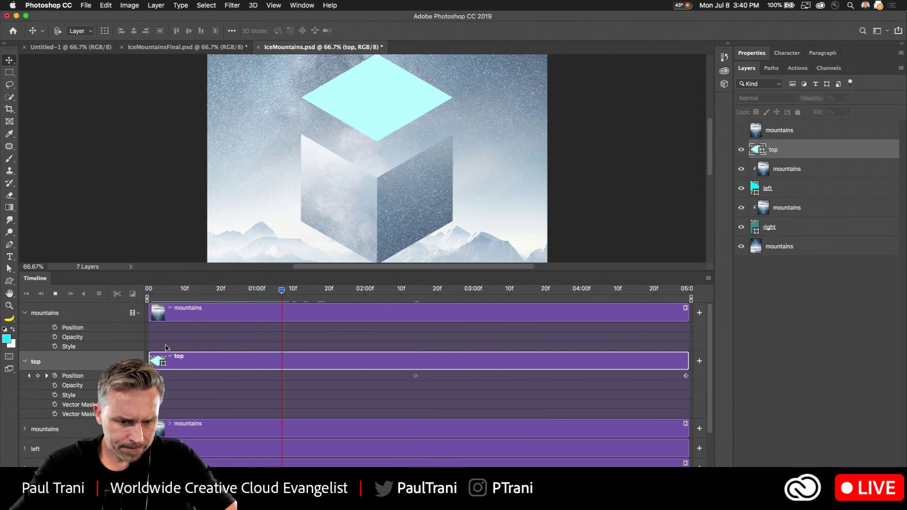
{"action": "key", "text": "space"}
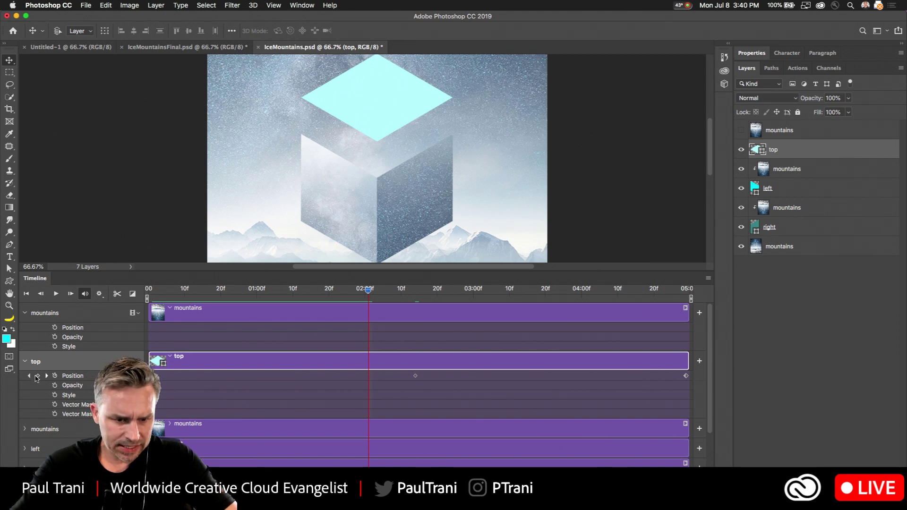
Step: Try moving the top face back down onto the cube at about 00:25, and play the animation
{"action": "left_click", "coordinate": [238, 295]}
{"action": "left_click_drag", "start_coordinate": [357, 114], "coordinate": [357, 150]}
{"action": "key", "text": "space"}
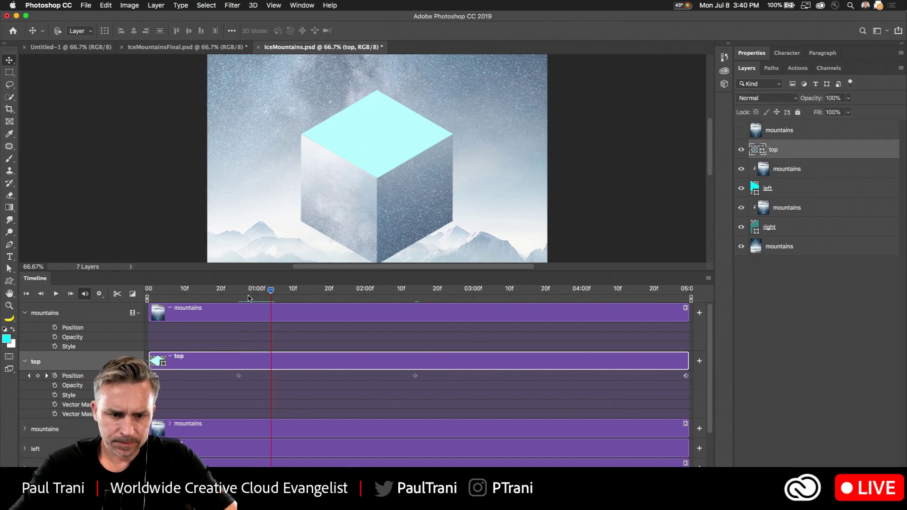
{"action": "key", "text": "space"}
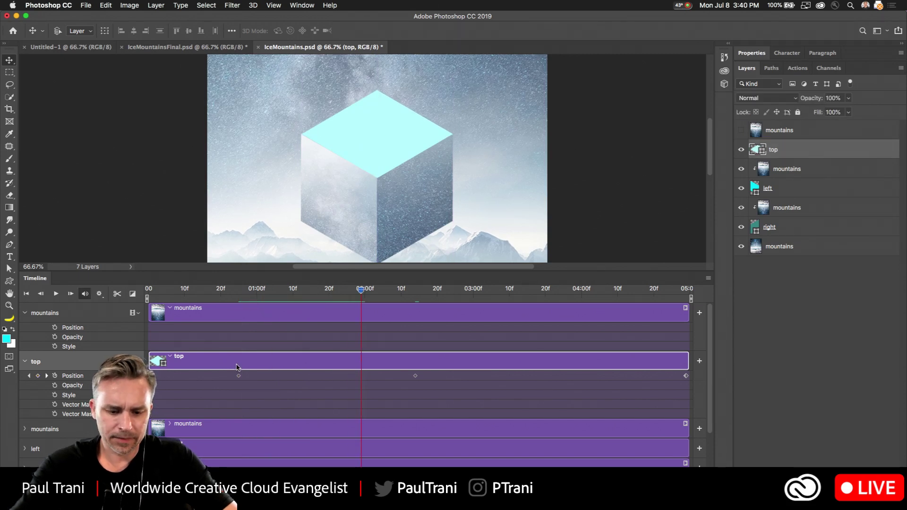
Step: Undo the last two moves of the top face, and show the uppermost mountains layer clipped to it again
{"action": "key", "text": "super+z"}
{"action": "key", "text": "super+z"}
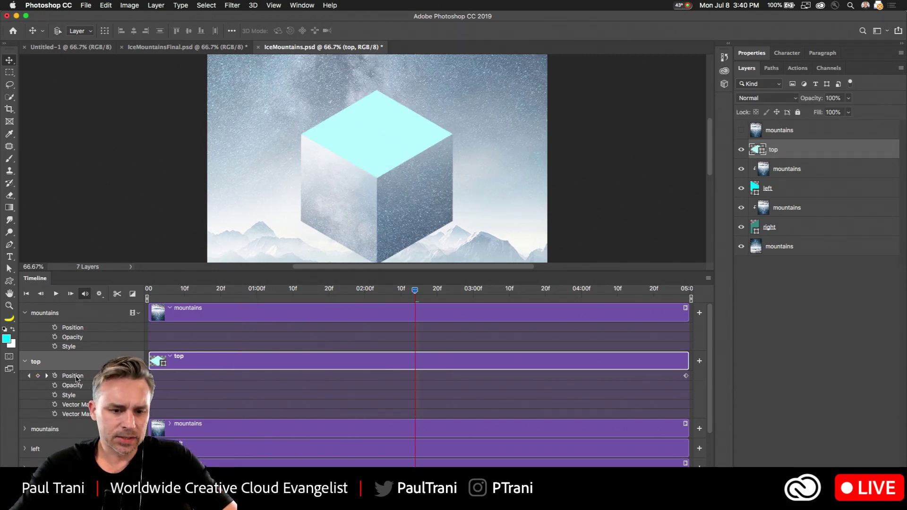
{"action": "left_click", "coordinate": [741, 130]}
{"action": "left_click", "coordinate": [815, 136], "text": "alt"}
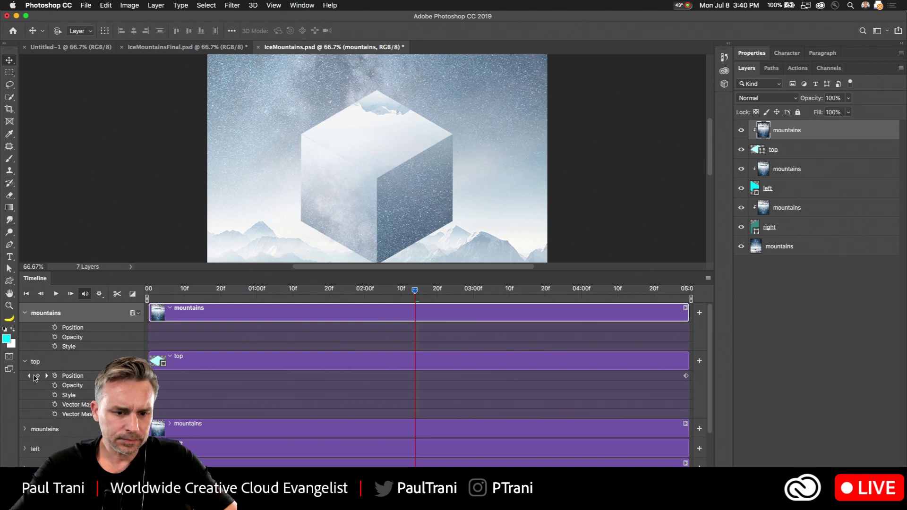
Step: Enable Position animation for the uppermost mountains track at frame 00 and add a Position keyframe at the timeline's end
{"action": "left_click", "coordinate": [24, 362]}
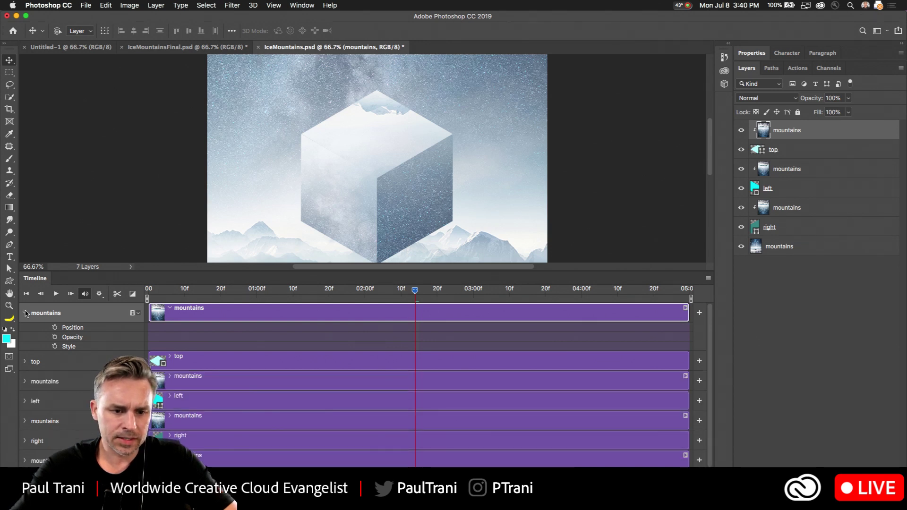
{"action": "left_click", "coordinate": [147, 295]}
{"action": "left_click_drag", "start_coordinate": [212, 295], "coordinate": [690, 301]}
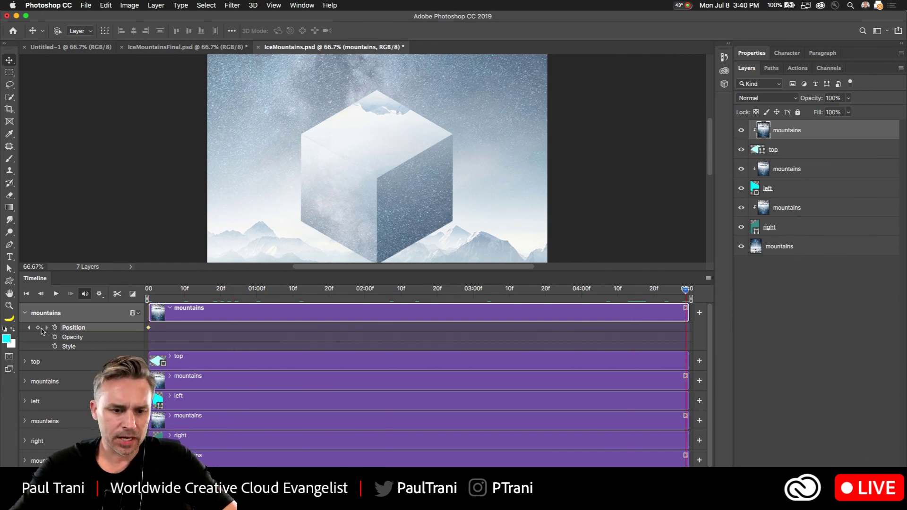
Step: Move the mountains image within the top face at about 02:10 to keyframe it, and play the animation from the start
{"action": "left_click_drag", "start_coordinate": [424, 300], "coordinate": [400, 294]}
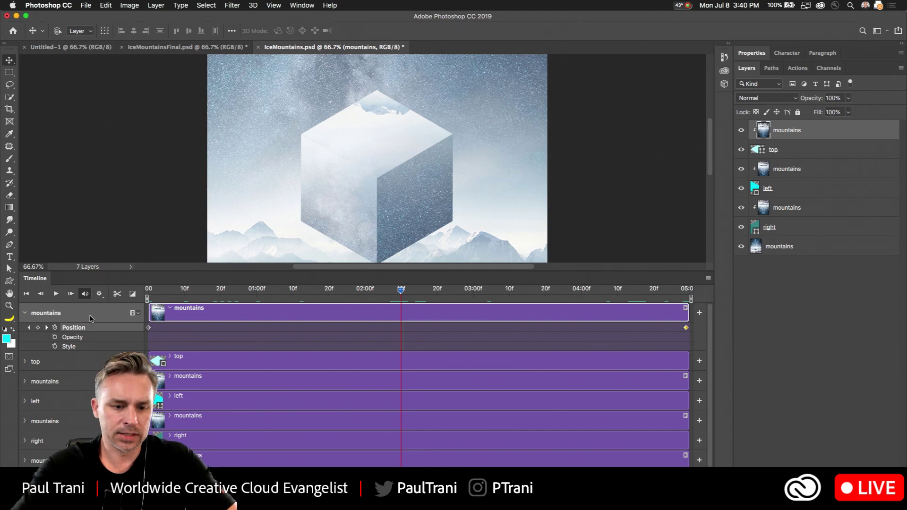
{"action": "mouse_move", "coordinate": [330, 159]}
{"action": "left_mouse_down"}
{"action": "mouse_move", "coordinate": [326, 147]}
{"action": "mouse_move", "coordinate": [324, 248]}
{"action": "mouse_move", "coordinate": [347, 138]}
{"action": "mouse_move", "coordinate": [337, 231]}
{"action": "mouse_move", "coordinate": [339, 166]}
{"action": "mouse_move", "coordinate": [333, 220]}
{"action": "mouse_move", "coordinate": [324, 161]}
{"action": "left_mouse_up"}
{"action": "left_click_drag", "start_coordinate": [265, 296], "coordinate": [113, 293]}
{"action": "key", "text": "space"}
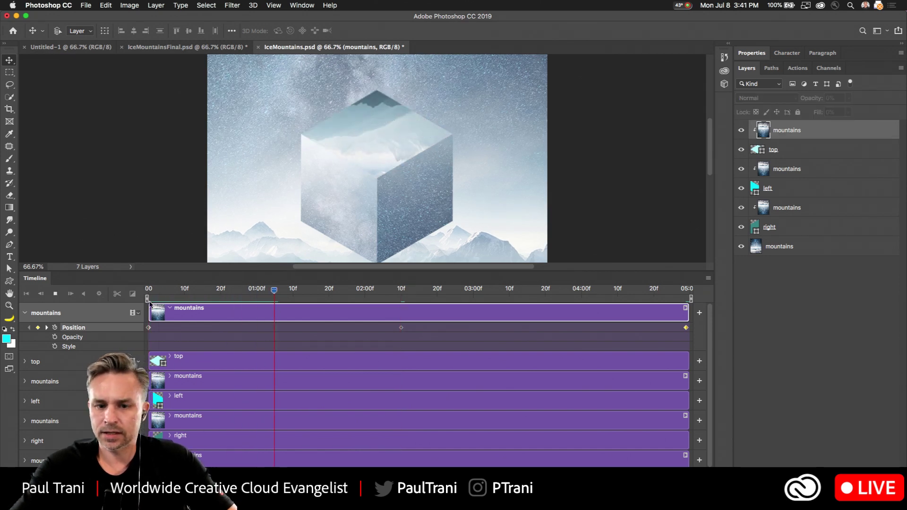
{"action": "key", "text": "space"}
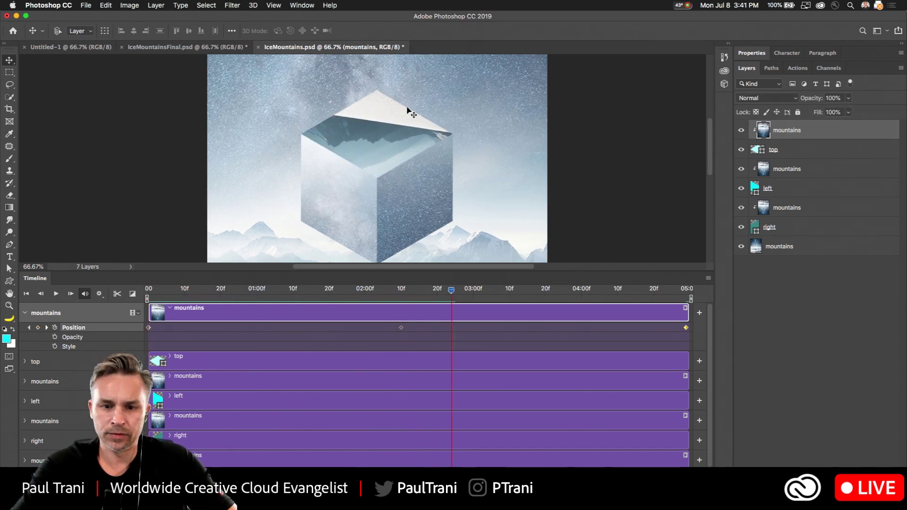
Step: Move the top face's mountains image farther down at the 02:10 keyframe, and scrub back to the start
{"action": "left_click_drag", "start_coordinate": [384, 293], "coordinate": [400, 292]}
{"action": "left_click_drag", "start_coordinate": [372, 124], "coordinate": [369, 232]}
{"action": "left_click_drag", "start_coordinate": [325, 290], "coordinate": [83, 294]}
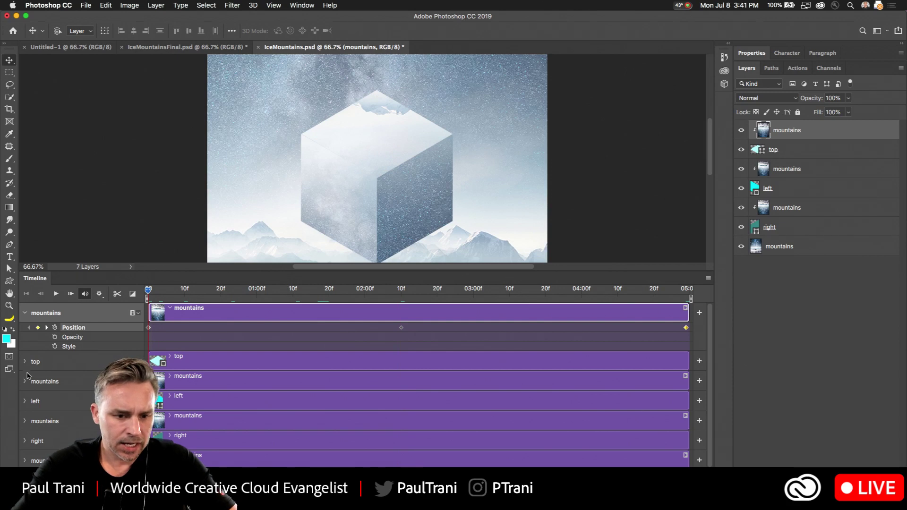
Step: Animate Position on the left face's mountains track with keyframes at frame 00 and the end, and move the playhead to 02:10
{"action": "left_click", "coordinate": [25, 382]}
{"action": "left_click", "coordinate": [55, 396]}
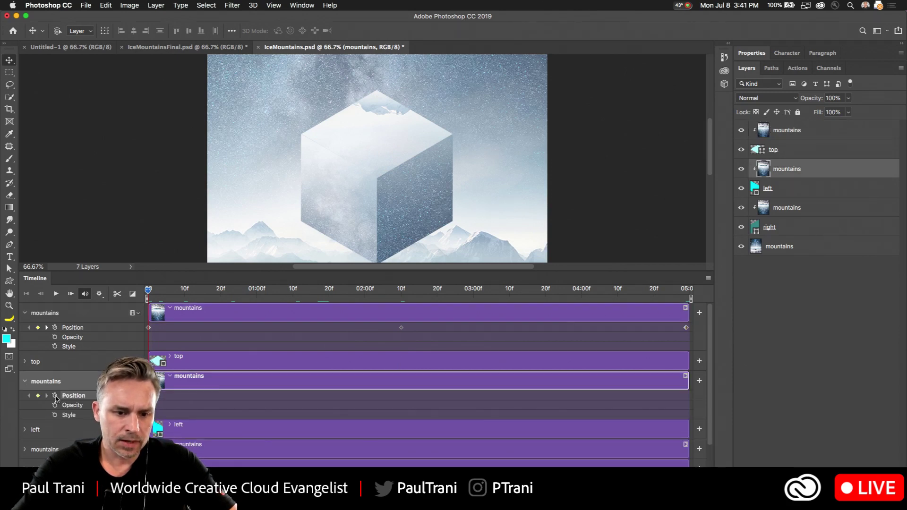
{"action": "left_click_drag", "start_coordinate": [208, 291], "coordinate": [686, 326]}
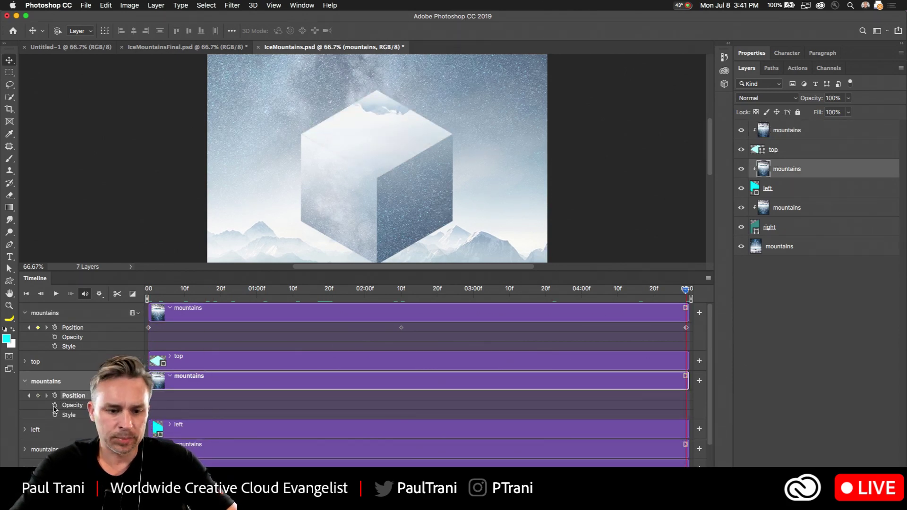
{"action": "left_click", "coordinate": [401, 290]}
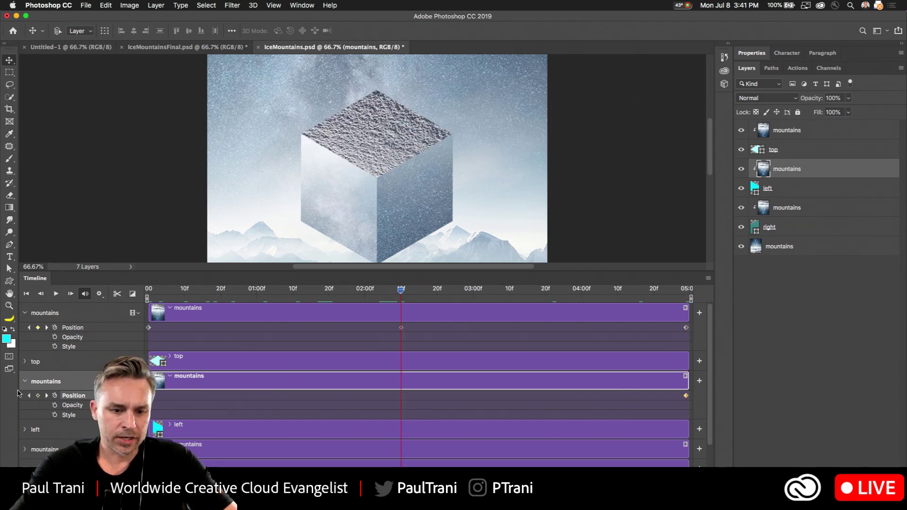
Step: Move the mountains image within the left face at 02:10 to bring the dark starry sky into the face
{"action": "left_click_drag", "start_coordinate": [301, 156], "coordinate": [142, 160]}
{"action": "left_click_drag", "start_coordinate": [271, 214], "coordinate": [277, 203]}
{"action": "left_click_drag", "start_coordinate": [344, 290], "coordinate": [401, 344]}
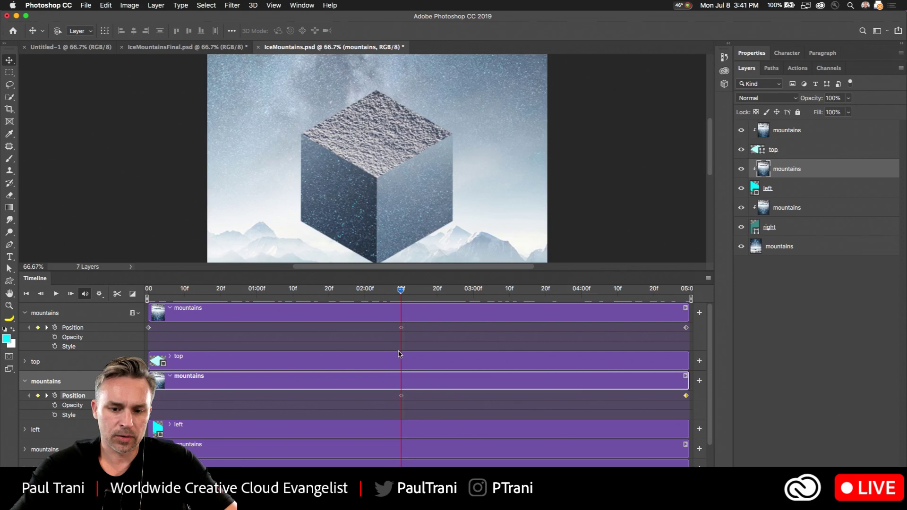
Step: Enable Position animation for the right face's mountains track at 02:10 and reposition its mountains image within the face
{"action": "left_click", "coordinate": [25, 449]}
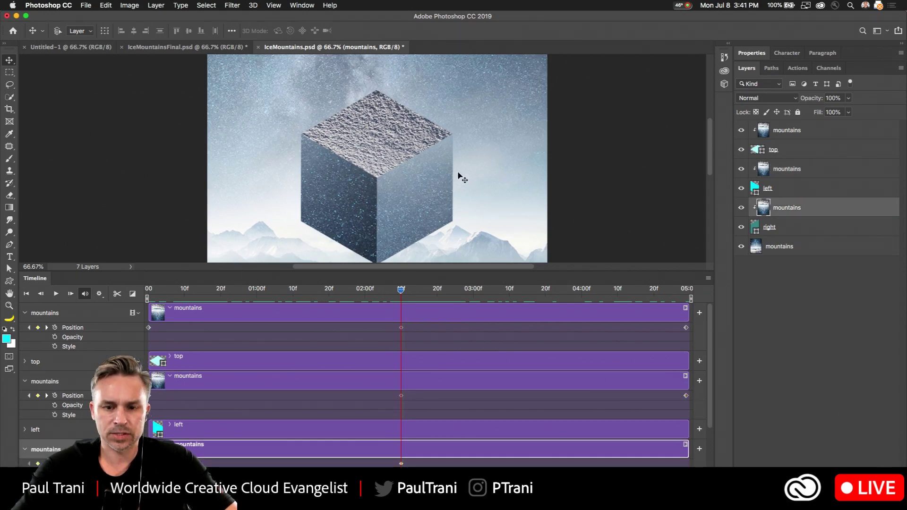
{"action": "scroll", "coordinate": [361, 114], "scroll_direction": "up", "scroll_amount": 5}
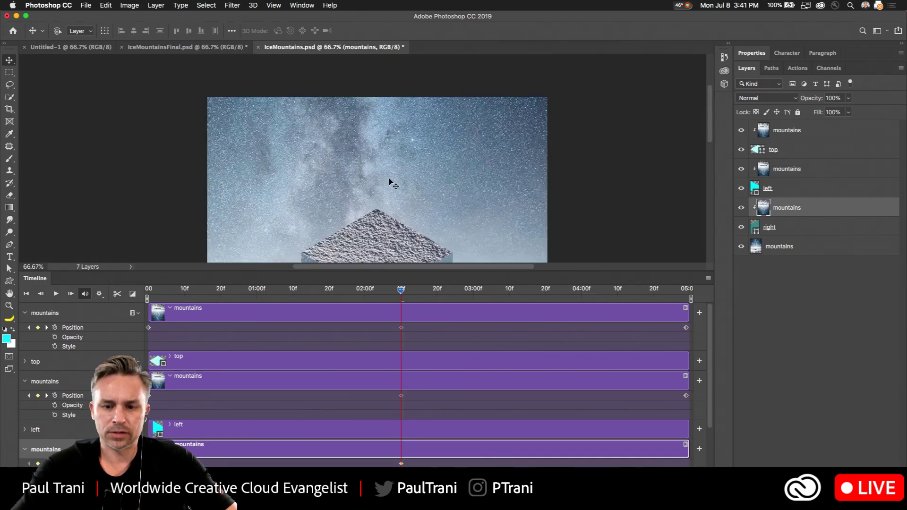
{"action": "scroll", "coordinate": [390, 180], "scroll_direction": "down", "scroll_amount": 8}
{"action": "left_click_drag", "start_coordinate": [386, 141], "coordinate": [386, 231]}
{"action": "scroll", "coordinate": [387, 222], "scroll_direction": "down", "scroll_amount": 10}
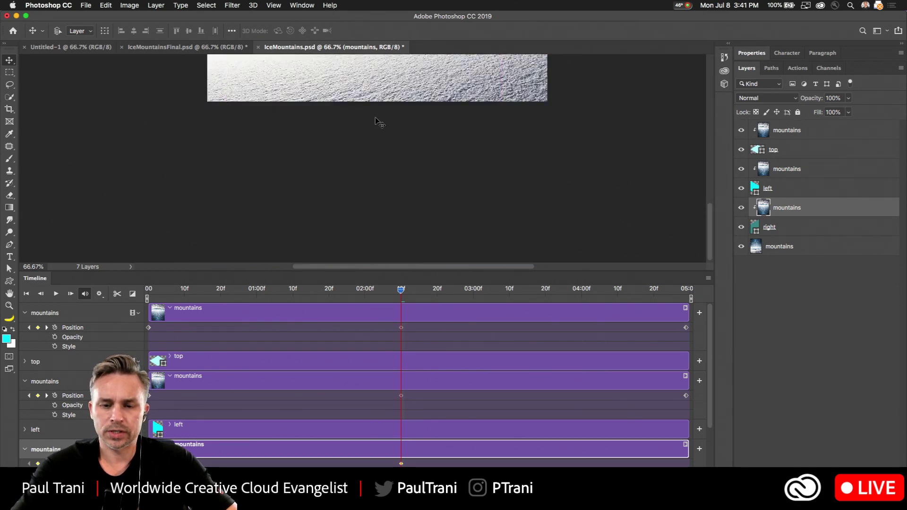
{"action": "scroll", "coordinate": [375, 118], "scroll_direction": "up", "scroll_amount": 10}
{"action": "left_click_drag", "start_coordinate": [425, 173], "coordinate": [348, 92]}
{"action": "left_click_drag", "start_coordinate": [365, 198], "coordinate": [414, 105]}
{"action": "left_click_drag", "start_coordinate": [391, 204], "coordinate": [407, 136]}
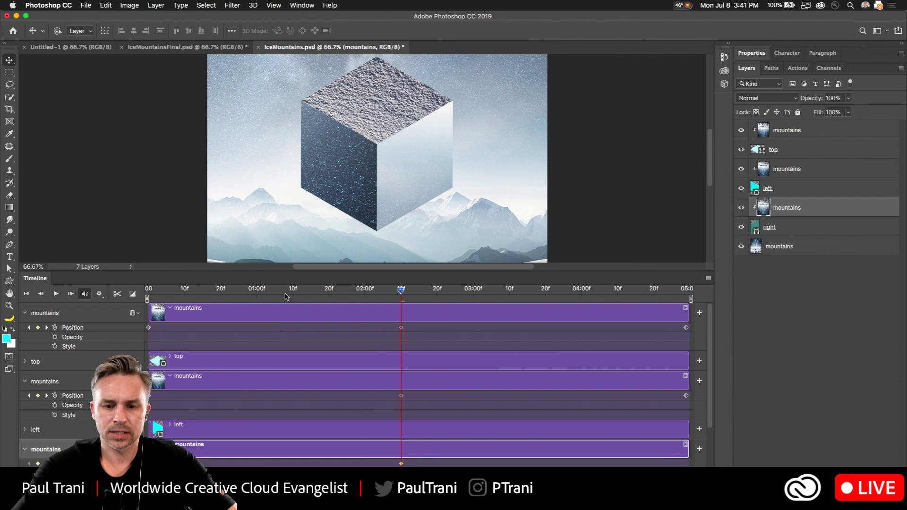
{"action": "left_click_drag", "start_coordinate": [339, 121], "coordinate": [365, 264]}
{"action": "left_click_drag", "start_coordinate": [320, 141], "coordinate": [291, 130]}
Step: Return the playhead to frame 00 and briefly play the animation
{"action": "left_click_drag", "start_coordinate": [281, 298], "coordinate": [148, 297]}
{"action": "key", "text": "space"}
{"action": "key", "text": "space"}
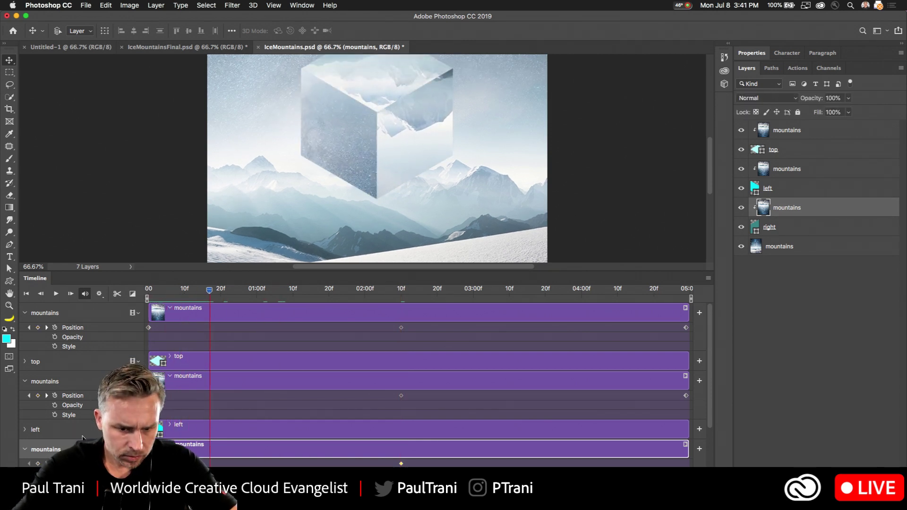
Step: Add Position keyframes at frame 00 and at the timeline's end for the right face's mountains track
{"action": "scroll", "coordinate": [203, 449], "scroll_direction": "down", "scroll_amount": 2}
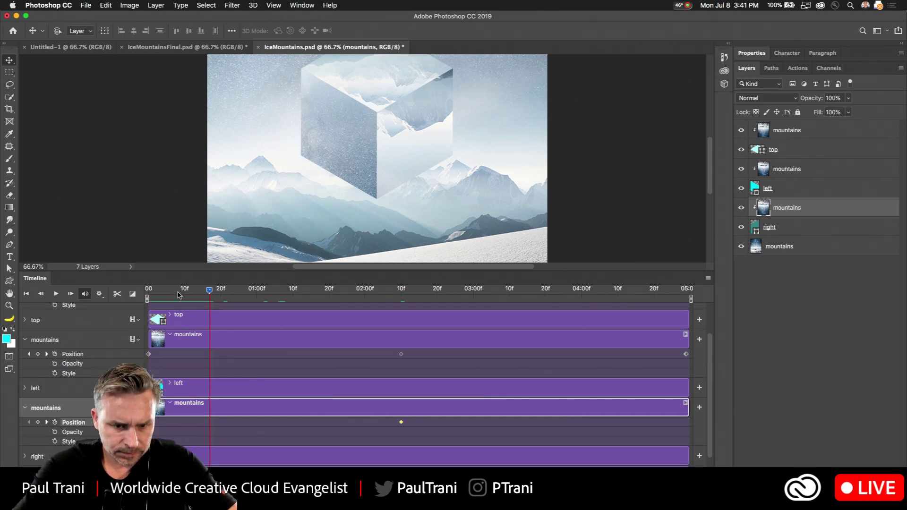
{"action": "left_click", "coordinate": [148, 296]}
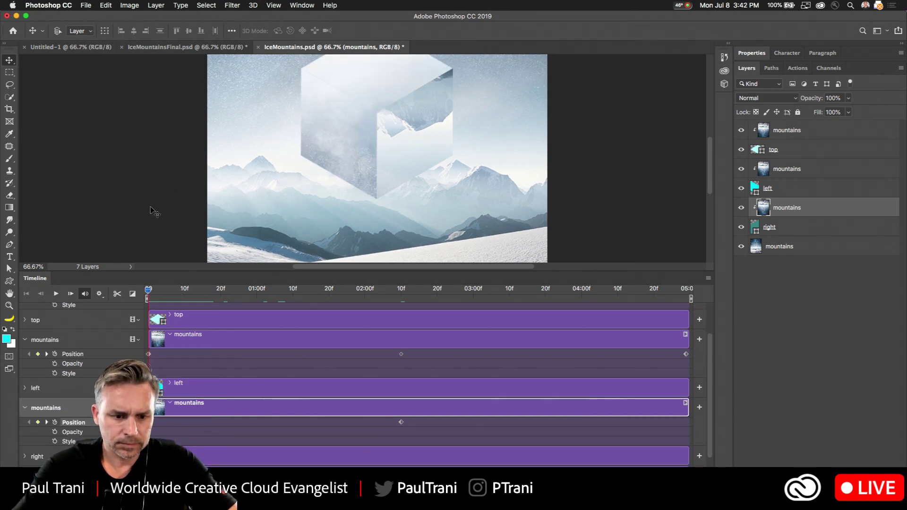
{"action": "left_click", "coordinate": [685, 292]}
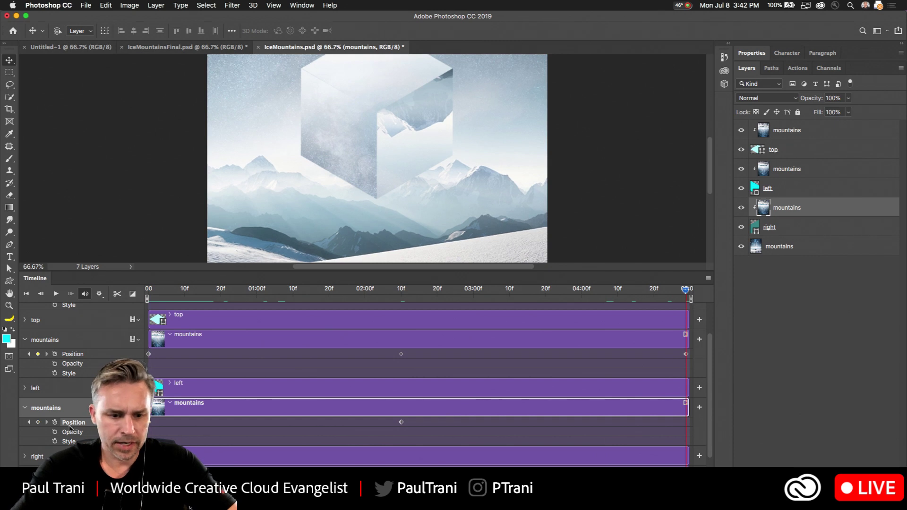
Step: Move the right face's mountains image at the 02:10 keyframe to bring in the snowy foreground, and scrub back to the start
{"action": "left_click_drag", "start_coordinate": [378, 294], "coordinate": [401, 298]}
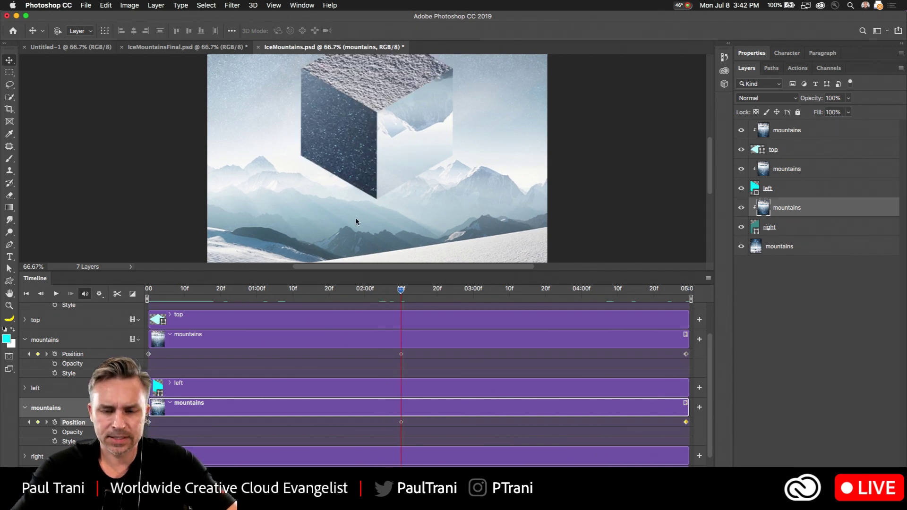
{"action": "left_click_drag", "start_coordinate": [404, 136], "coordinate": [402, 94]}
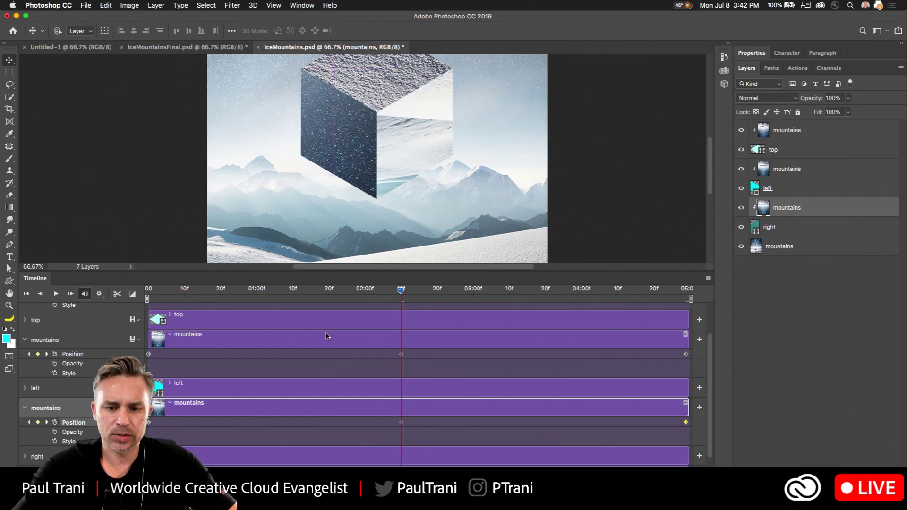
{"action": "left_click_drag", "start_coordinate": [315, 294], "coordinate": [1, 283]}
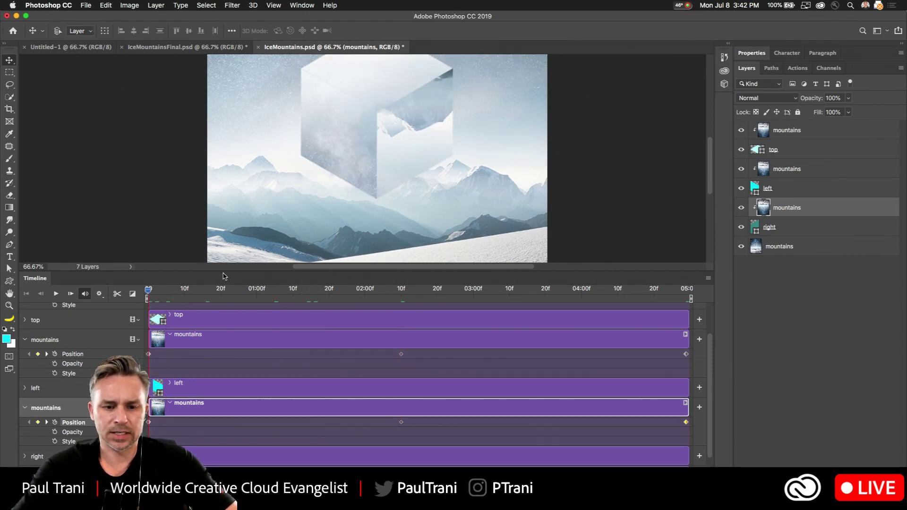
Step: Shrink the Timeline panel to show more of the canvas and play the animation of all three cube faces
{"action": "double_click", "coordinate": [223, 276]}
{"action": "double_click", "coordinate": [217, 476]}
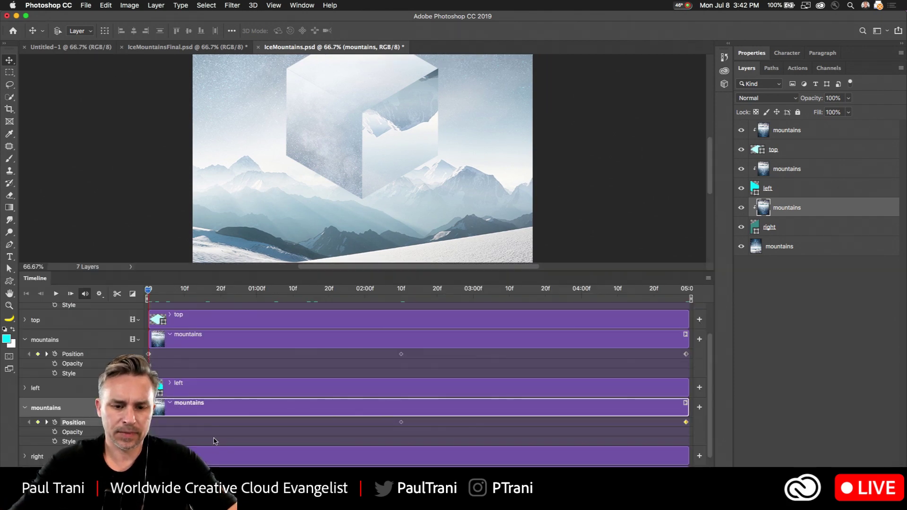
{"action": "double_click", "coordinate": [187, 270]}
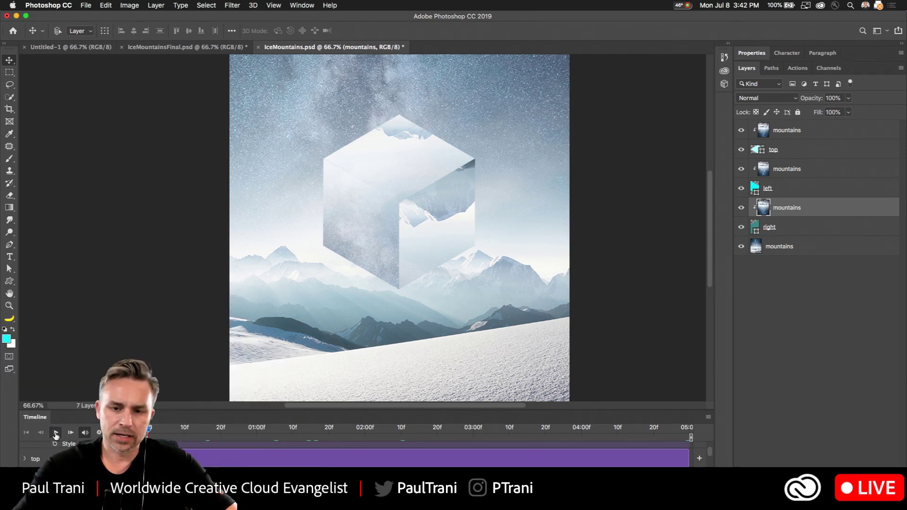
{"action": "left_click", "coordinate": [55, 433]}
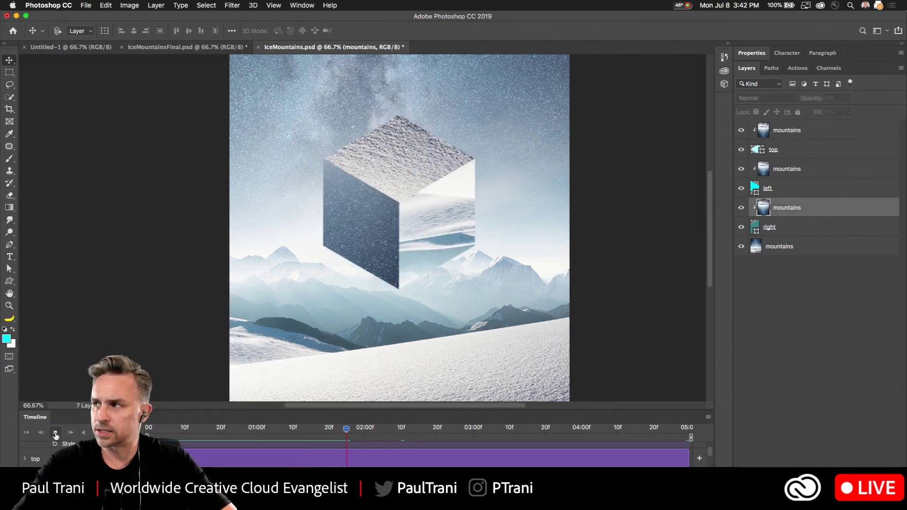
{"action": "left_click", "coordinate": [55, 433]}
Step: Enlarge the Timeline and animate Position on the background mountains track with keyframes at frame 00 and the timeline's end
{"action": "left_click_drag", "start_coordinate": [75, 409], "coordinate": [76, 164]}
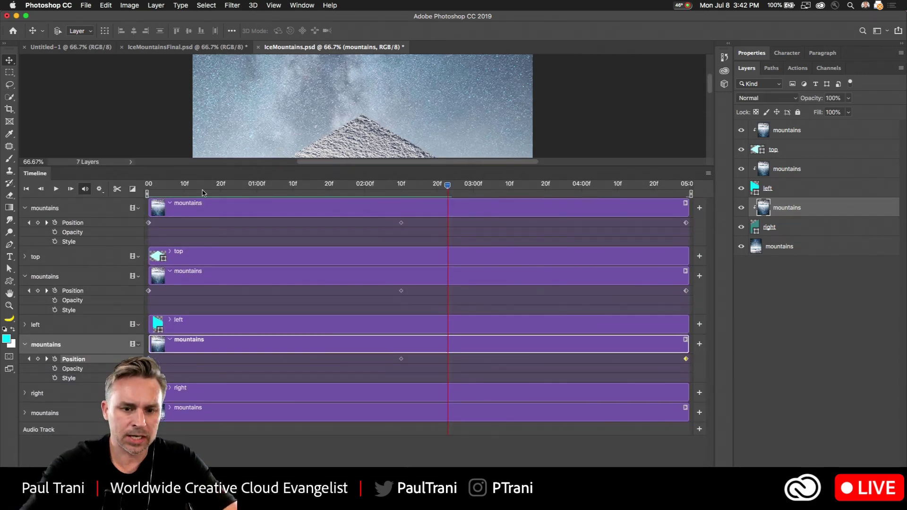
{"action": "left_click", "coordinate": [26, 189]}
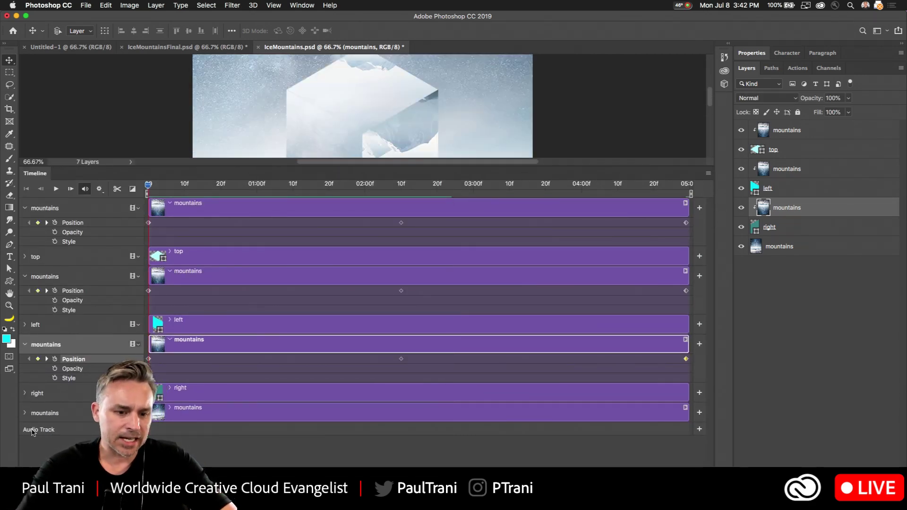
{"action": "left_click", "coordinate": [51, 415]}
{"action": "left_click", "coordinate": [24, 414]}
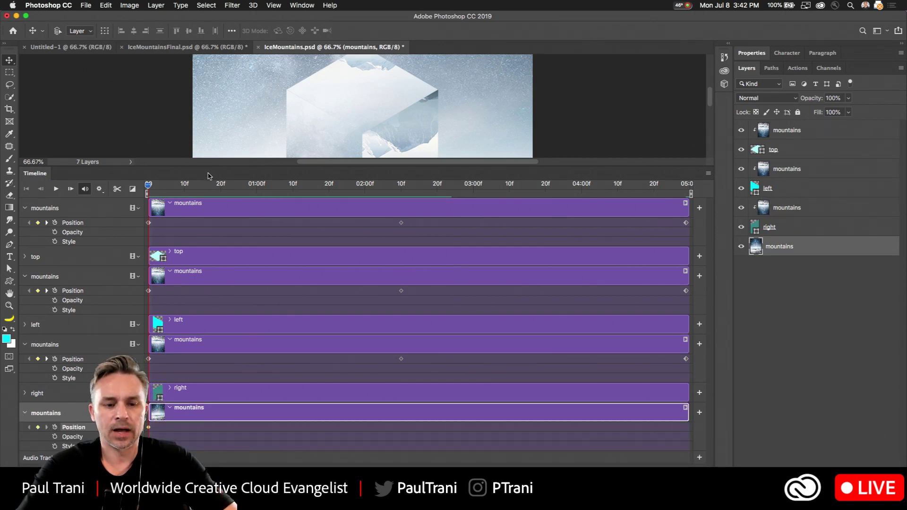
{"action": "left_click_drag", "start_coordinate": [187, 192], "coordinate": [634, 235]}
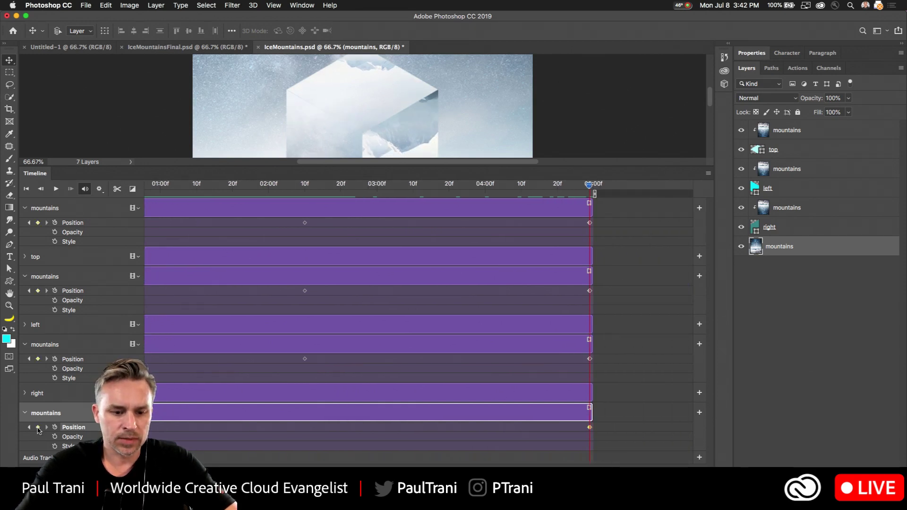
Step: Move the background mountains image down behind the cube at 02:10 so that starry sky fills the canvas
{"action": "left_click_drag", "start_coordinate": [264, 184], "coordinate": [304, 184]}
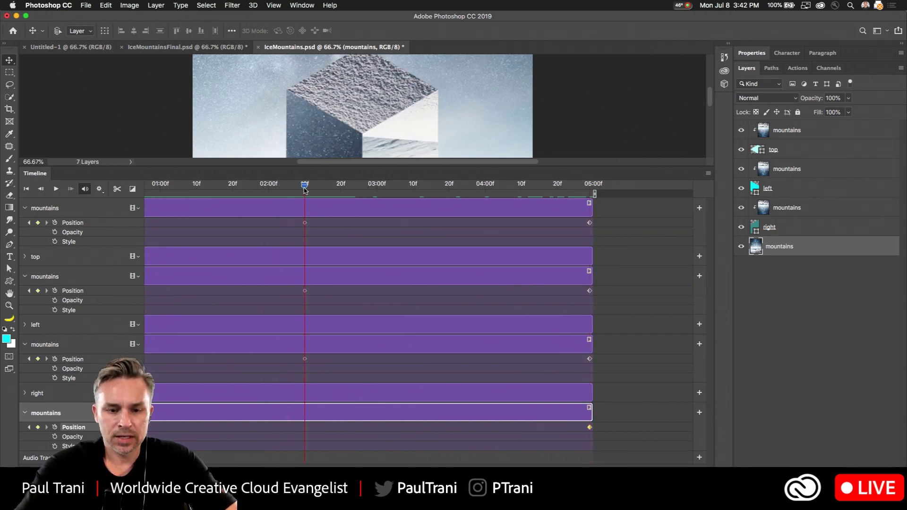
{"action": "left_click_drag", "start_coordinate": [149, 166], "coordinate": [150, 403]}
{"action": "left_click_drag", "start_coordinate": [238, 128], "coordinate": [196, 268]}
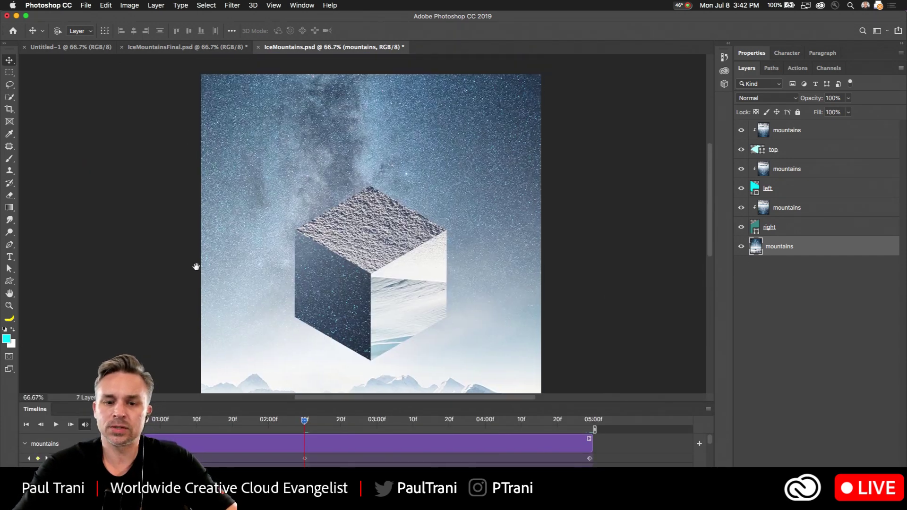
{"action": "left_click_drag", "start_coordinate": [245, 220], "coordinate": [243, 299]}
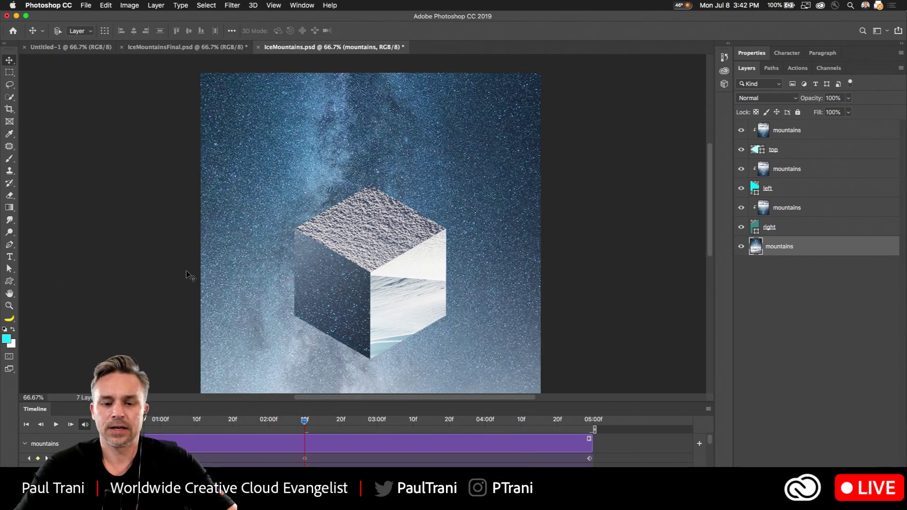
Step: Play the complete cube and background animation twice from the start
{"action": "key", "text": "Home"}
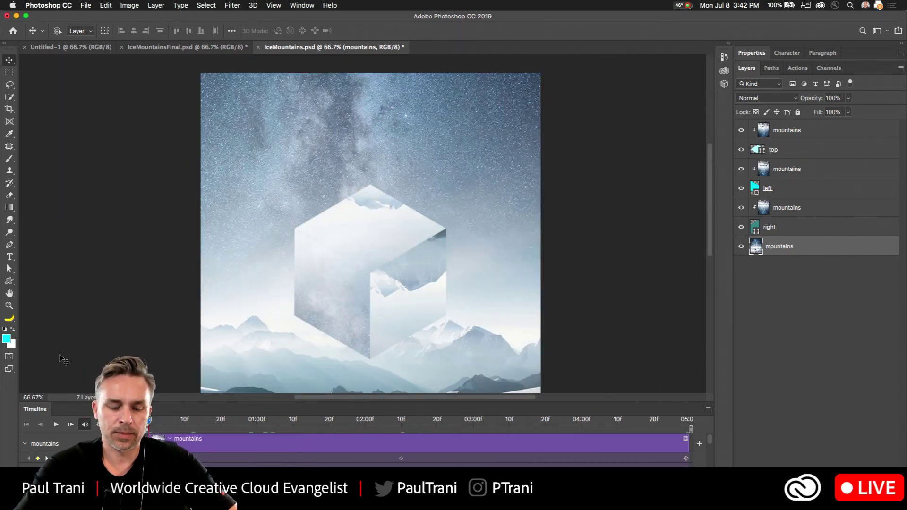
{"action": "key", "text": "space"}
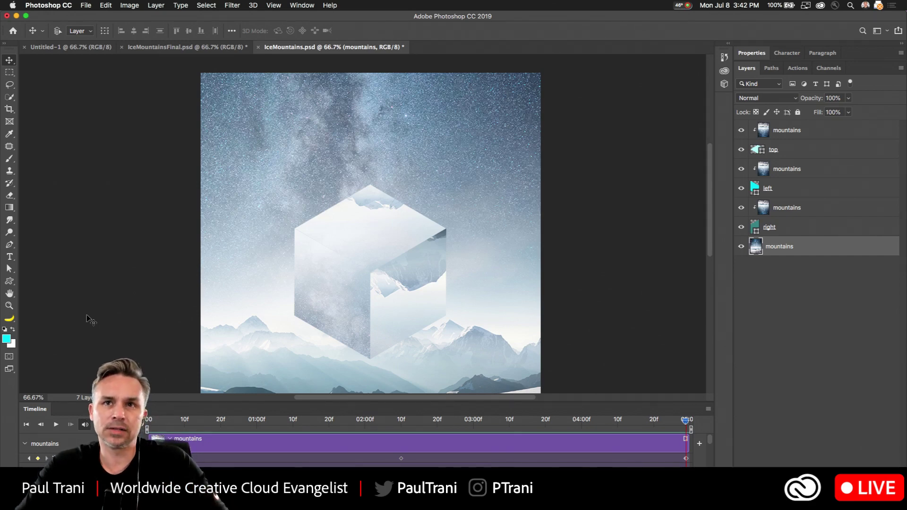
{"action": "left_click", "coordinate": [149, 420]}
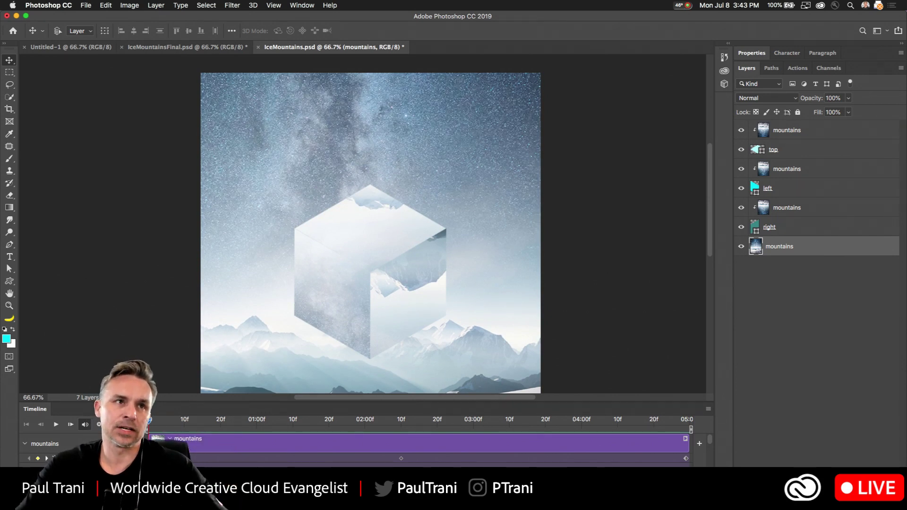
{"action": "key", "text": "space"}
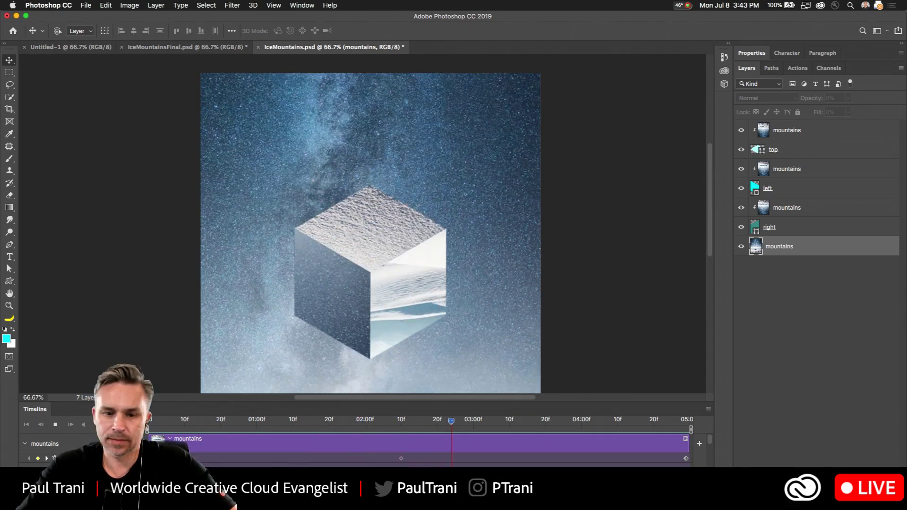
{"action": "key", "text": "space"}
Step: Undock the Timeline as a floating panel over the canvas and play the animation again
{"action": "left_click_drag", "start_coordinate": [202, 413], "coordinate": [562, 308]}
{"action": "key", "text": "space"}
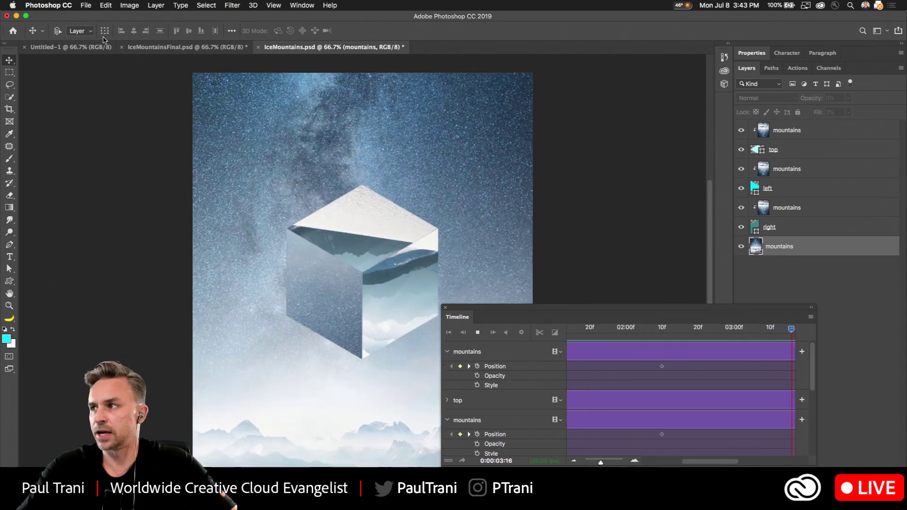
{"action": "key", "text": "space"}
Step: Render the timeline to a video file named IceMountains2.mp4
{"action": "left_click", "coordinate": [86, 5]}
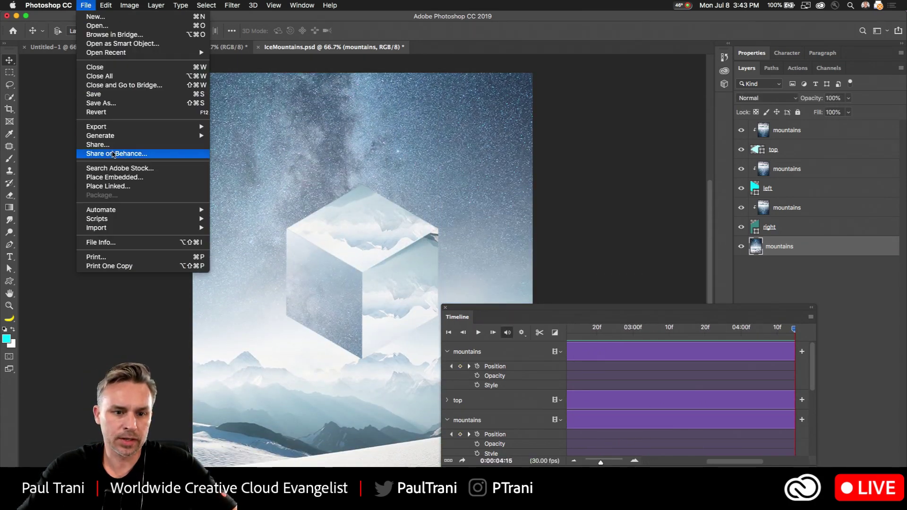
{"action": "mouse_move", "coordinate": [173, 126]}
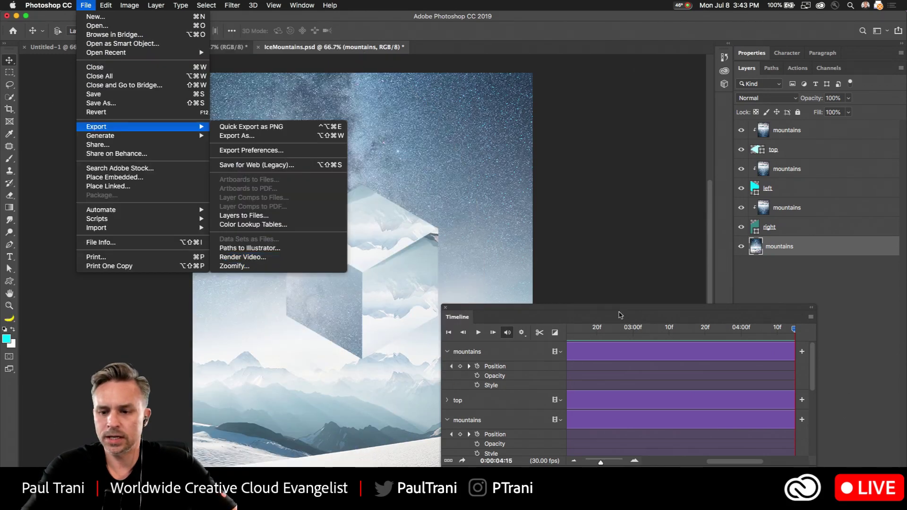
{"action": "left_click", "coordinate": [810, 316]}
{"action": "left_click", "coordinate": [810, 317]}
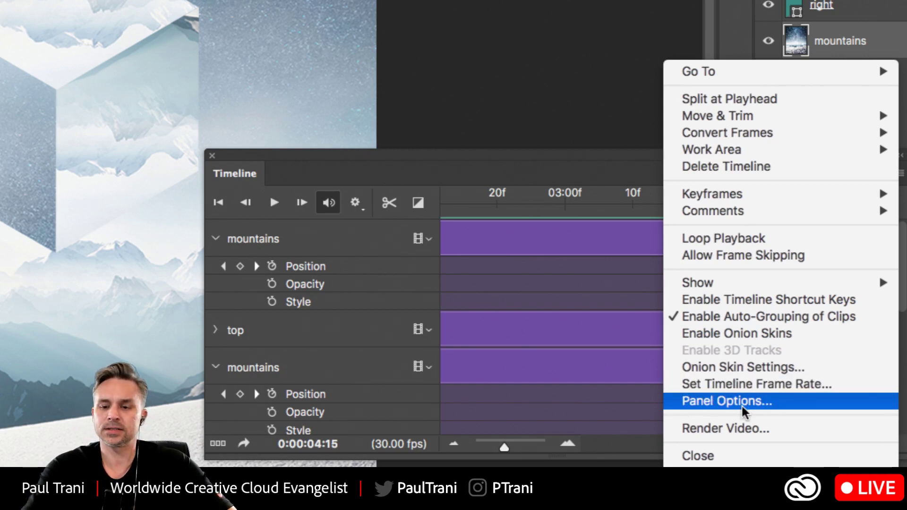
{"action": "left_click", "coordinate": [717, 430]}
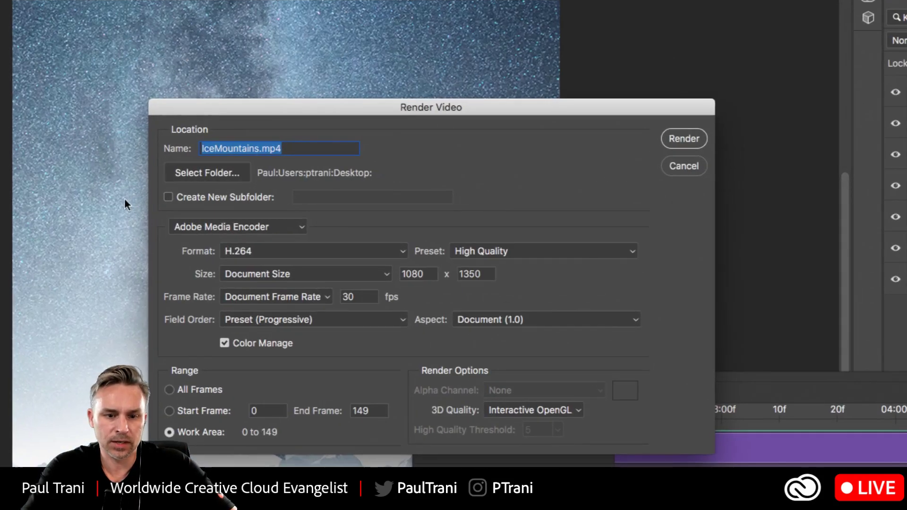
{"action": "left_click", "coordinate": [259, 148]}
{"action": "type", "text": "2"}
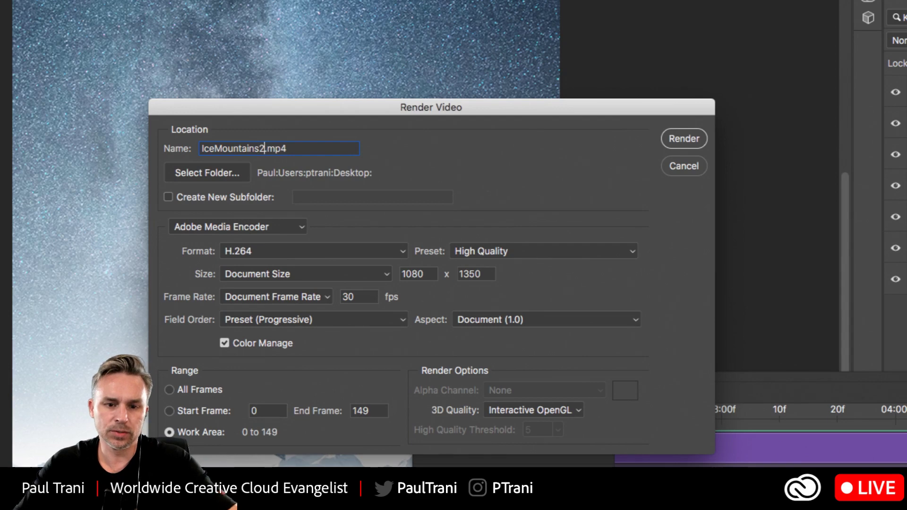
{"action": "left_click", "coordinate": [683, 138]}
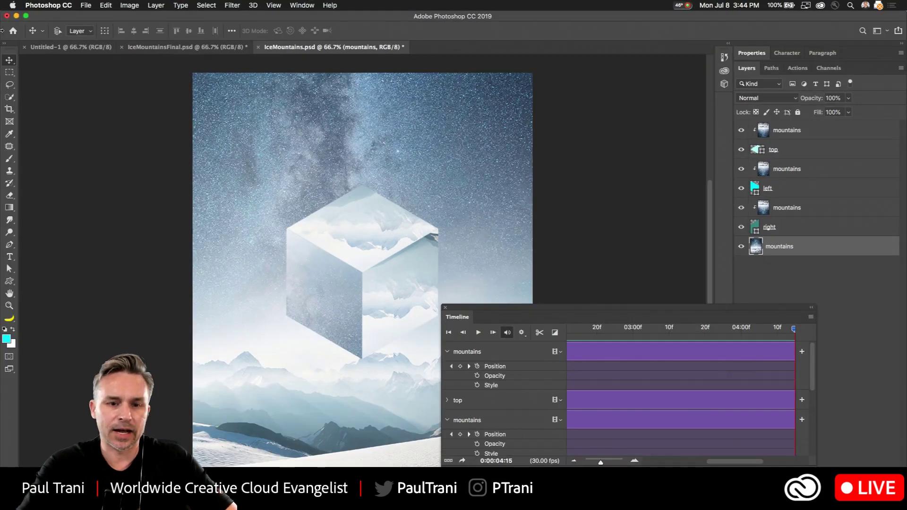
Step: Dock the floating Timeline panel below the canvas and minimize the application window
{"action": "left_click_drag", "start_coordinate": [492, 320], "coordinate": [1, 61]}
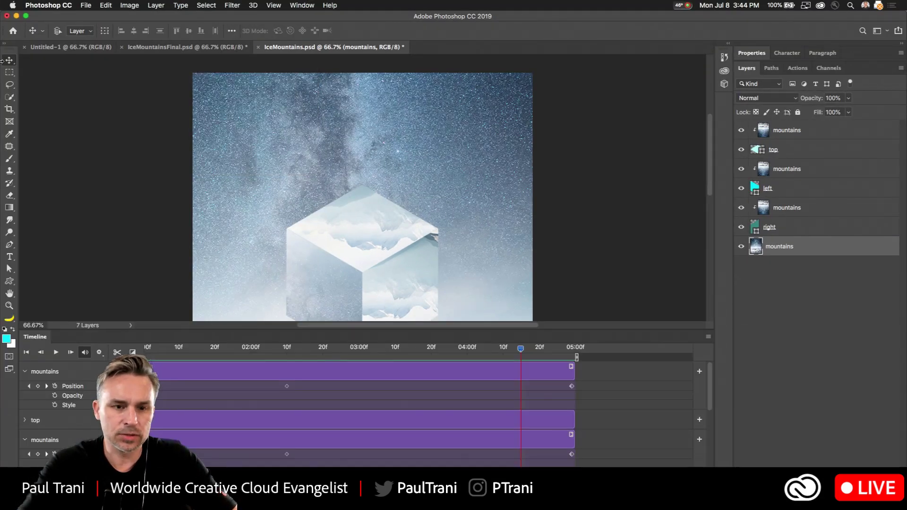
{"action": "left_click", "coordinate": [17, 16]}
{"action": "left_click", "coordinate": [15, 18]}
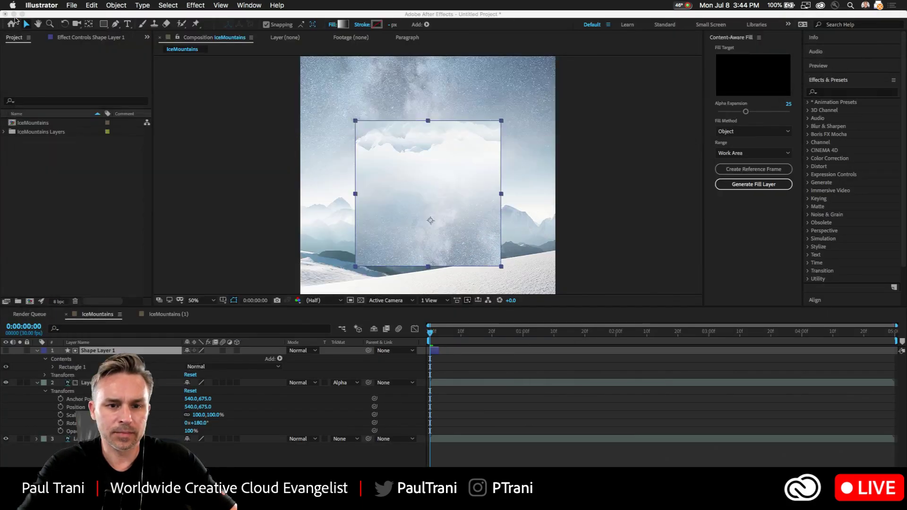
Step: Clear the open windows from the desktop, play the rendered IceMountains2.mp4 in QuickTime Player and close it
{"action": "left_click", "coordinate": [15, 16]}
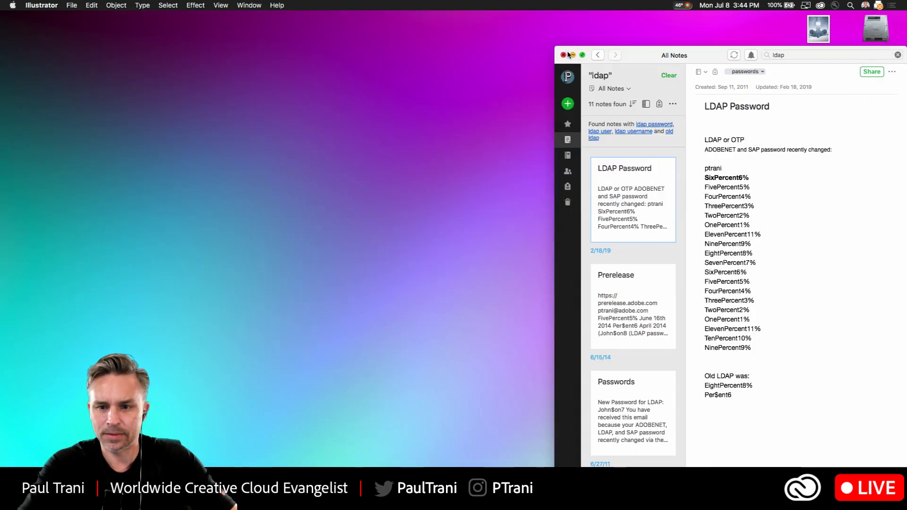
{"action": "left_click", "coordinate": [572, 55]}
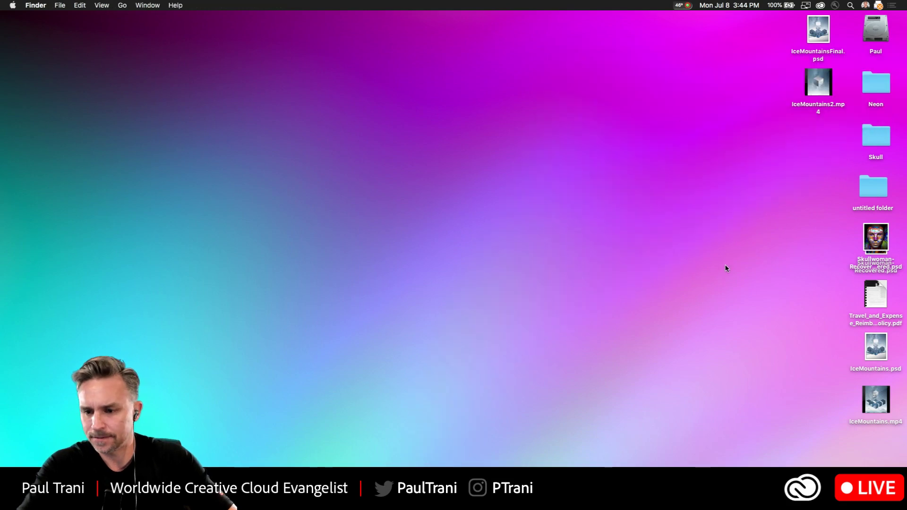
{"action": "double_click", "coordinate": [809, 85]}
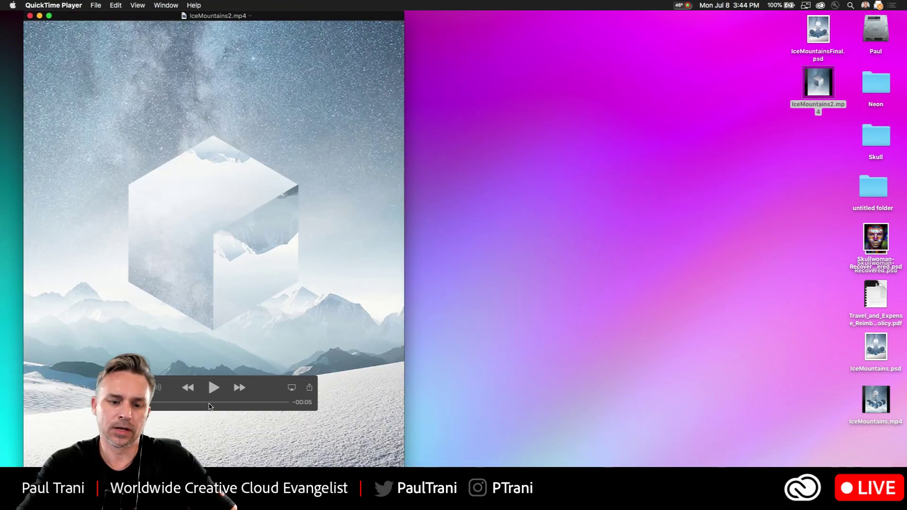
{"action": "left_click", "coordinate": [213, 387]}
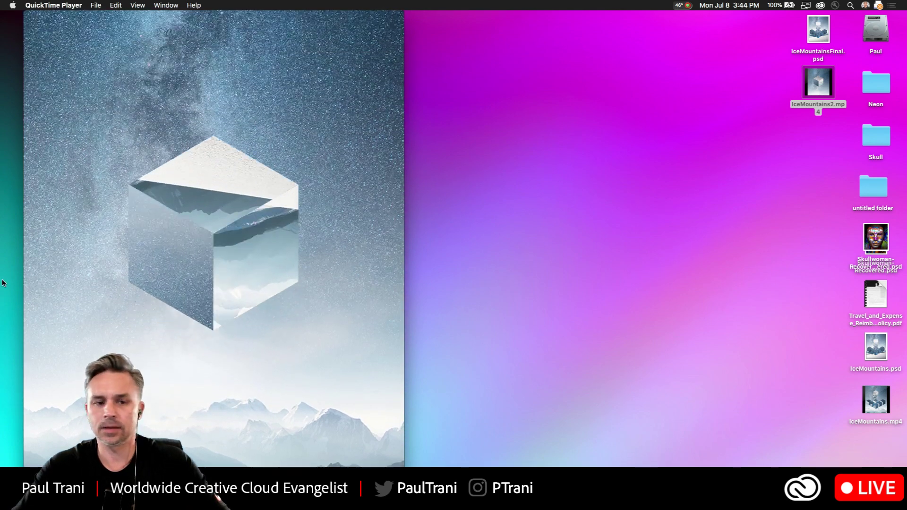
{"action": "left_click", "coordinate": [138, 4]}
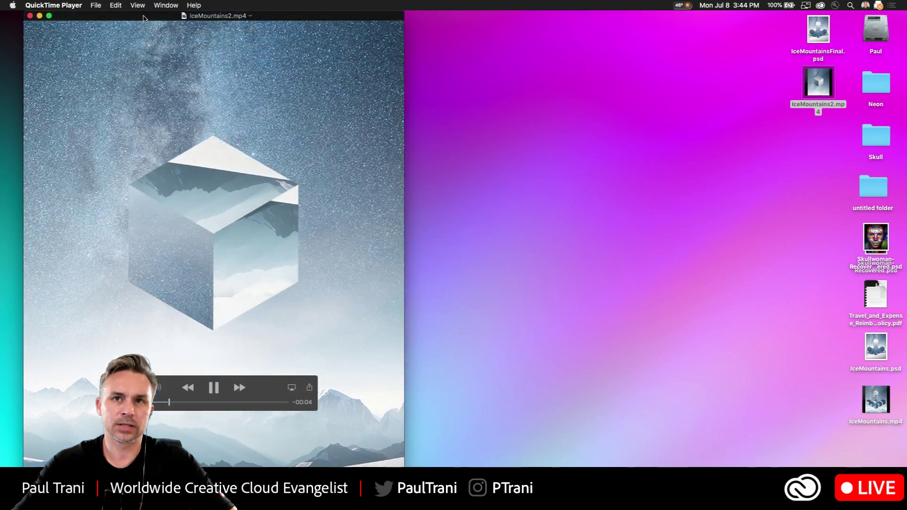
{"action": "double_click", "coordinate": [144, 17]}
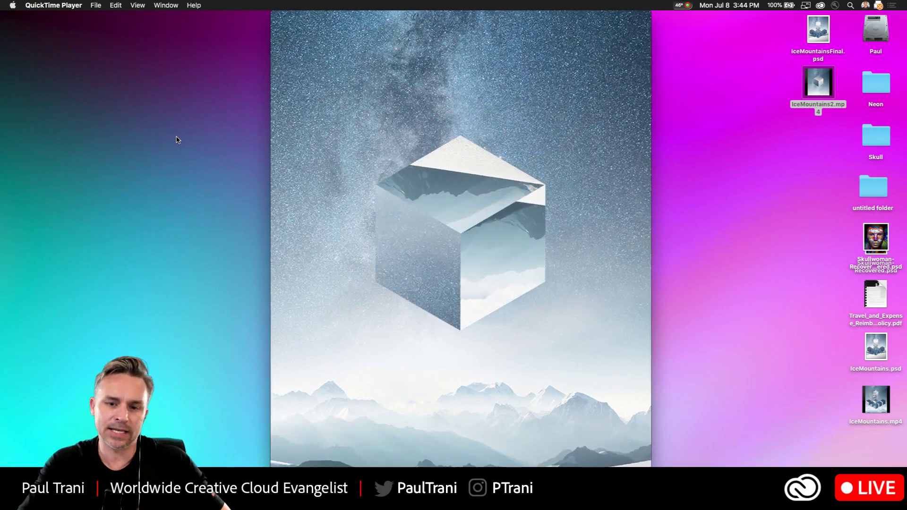
{"action": "left_click", "coordinate": [277, 17]}
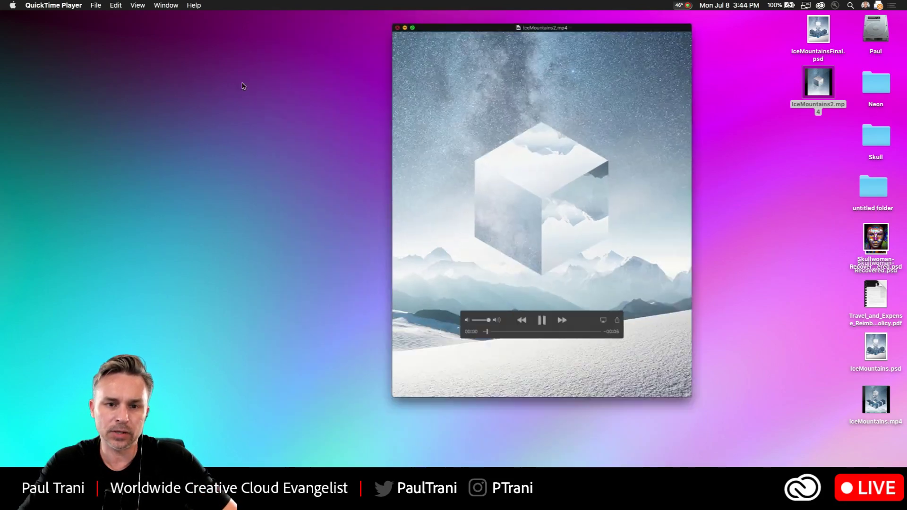
Step: Switch to After Effects and delete Shape Layer 1 and the rotated image layer from the IceMountains composition
{"action": "key", "text": "super+Tab"}
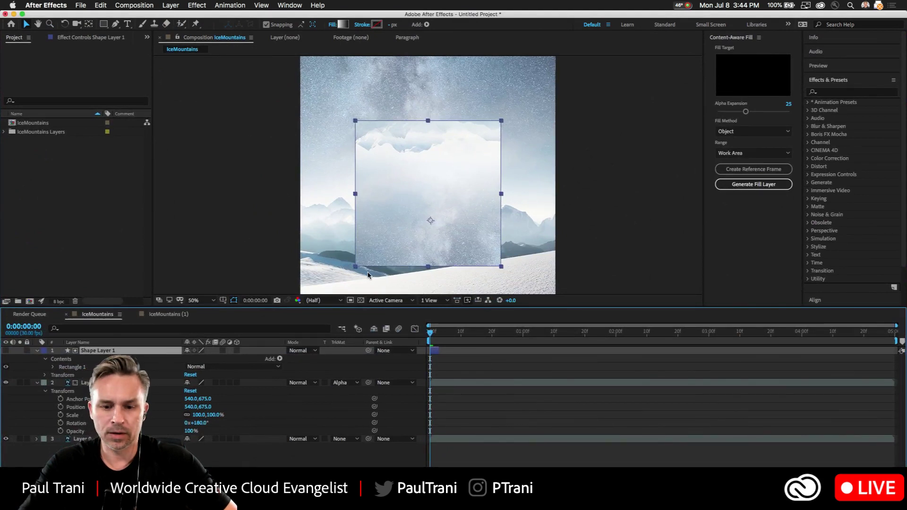
{"action": "double_click", "coordinate": [85, 353]}
{"action": "left_click", "coordinate": [85, 352]}
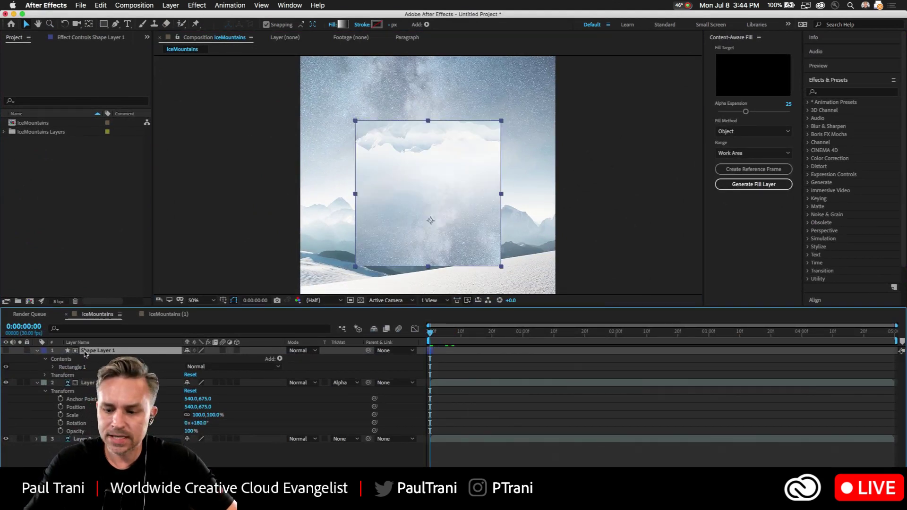
{"action": "key", "text": "Delete"}
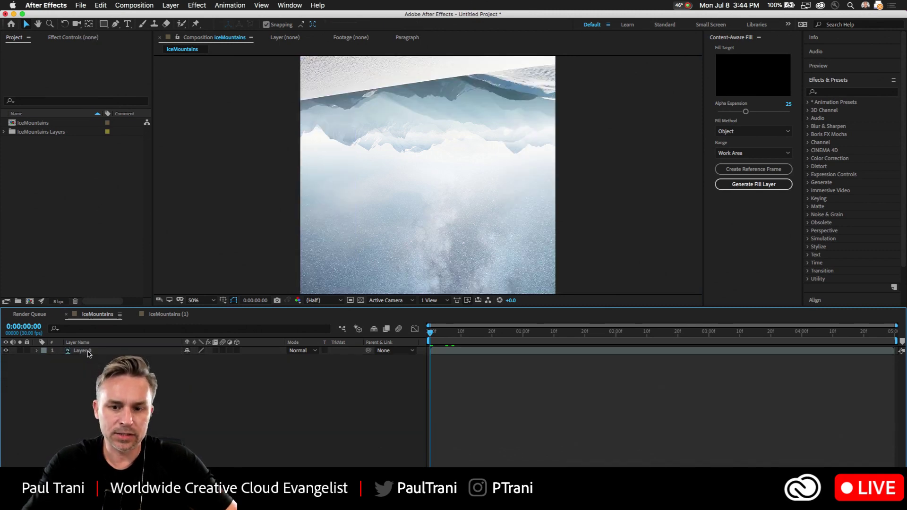
{"action": "key", "text": "Delete"}
Step: Duplicate Layer 0, setting the copy's rotation to 180° and moving it straight down to position 540, 843
{"action": "left_click", "coordinate": [85, 352]}
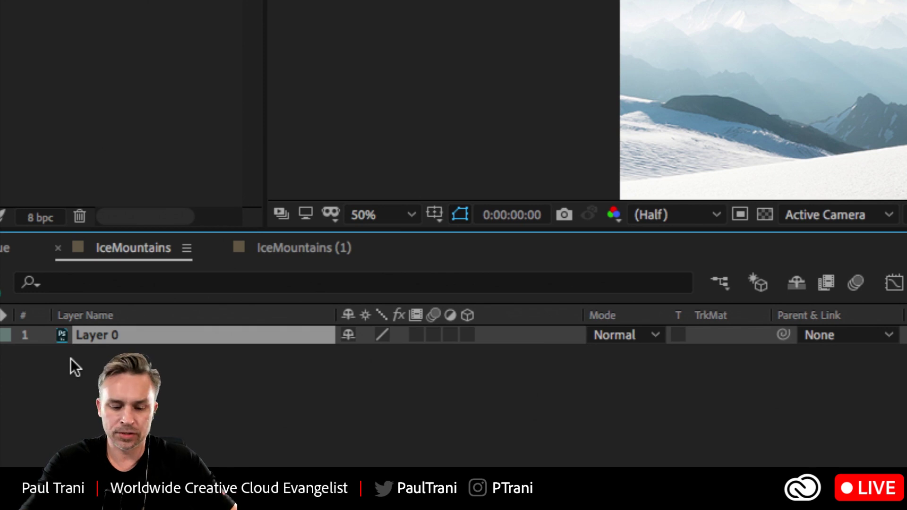
{"action": "key", "text": "super+d"}
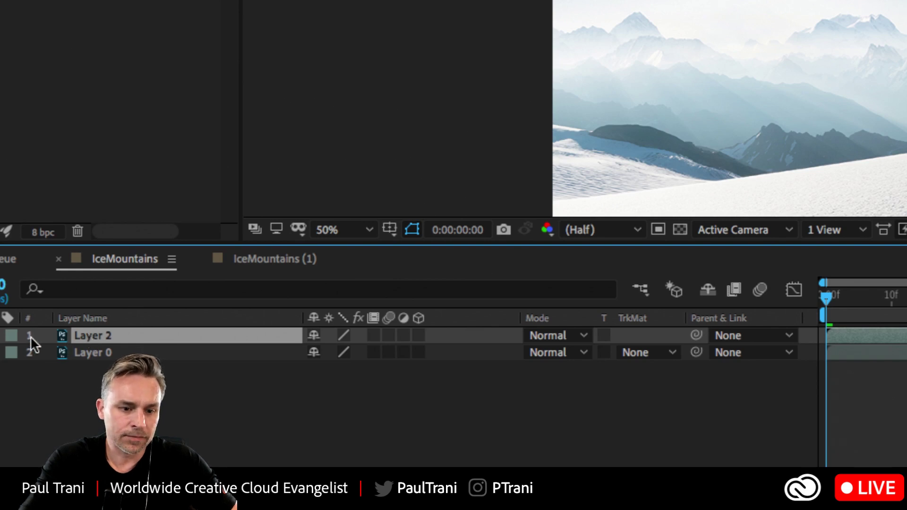
{"action": "left_click", "coordinate": [77, 336]}
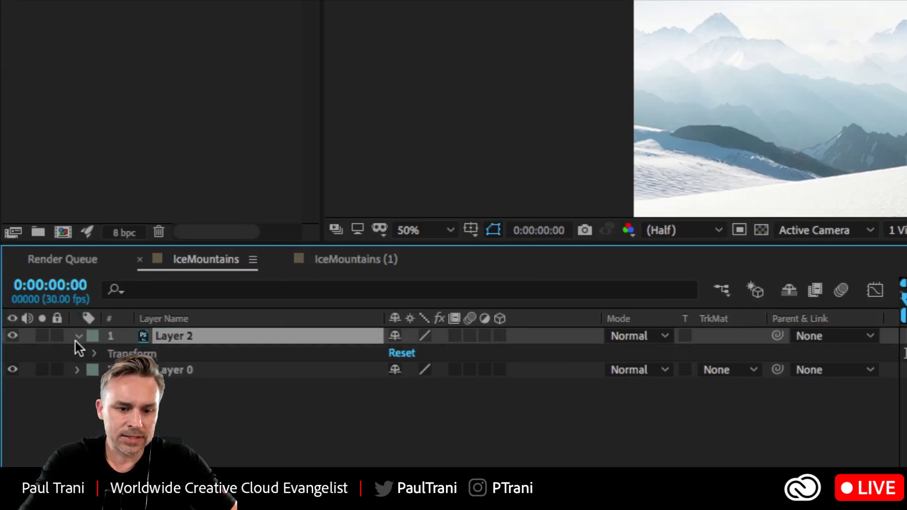
{"action": "left_click", "coordinate": [96, 354]}
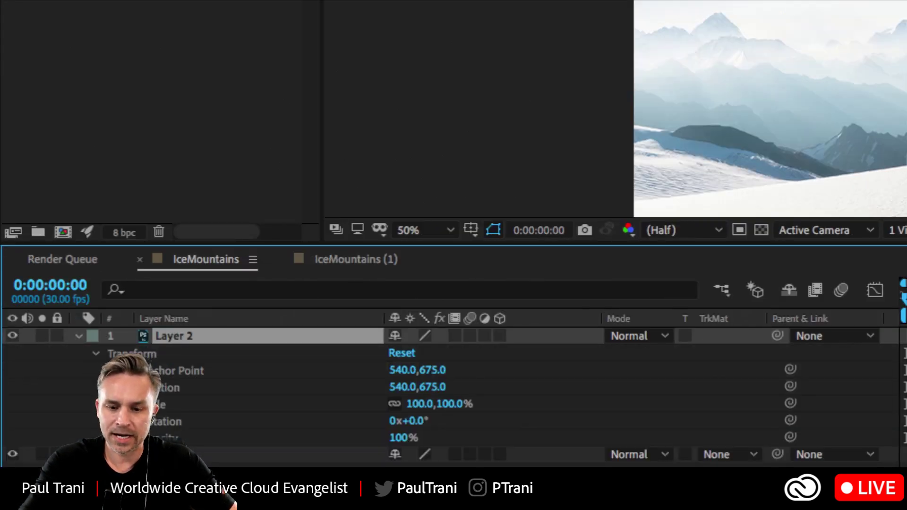
{"action": "left_click", "coordinate": [415, 422]}
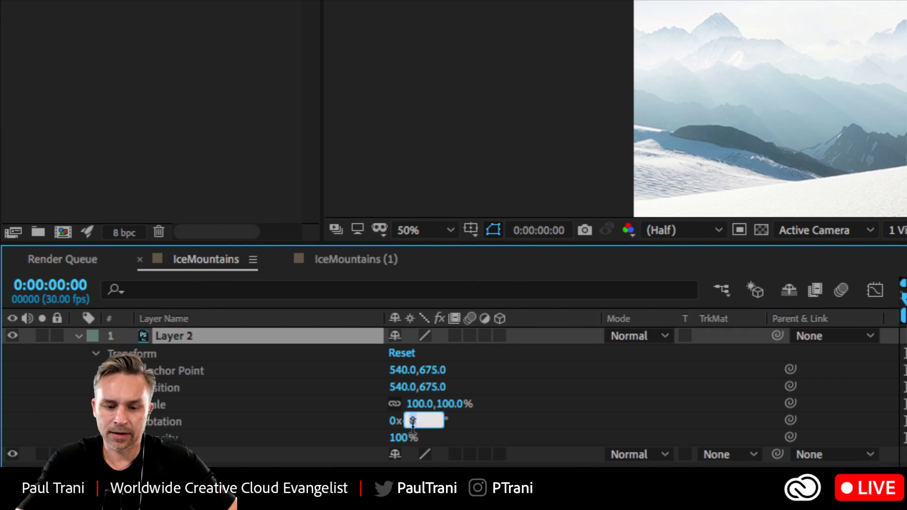
{"action": "type", "text": "180"}
{"action": "key", "text": "Return"}
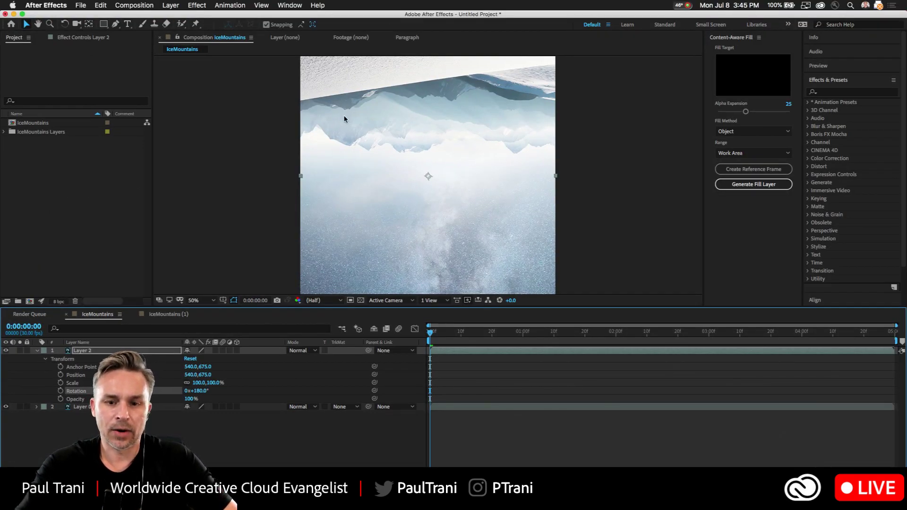
{"action": "left_click_drag", "start_coordinate": [345, 119], "coordinate": [348, 151]}
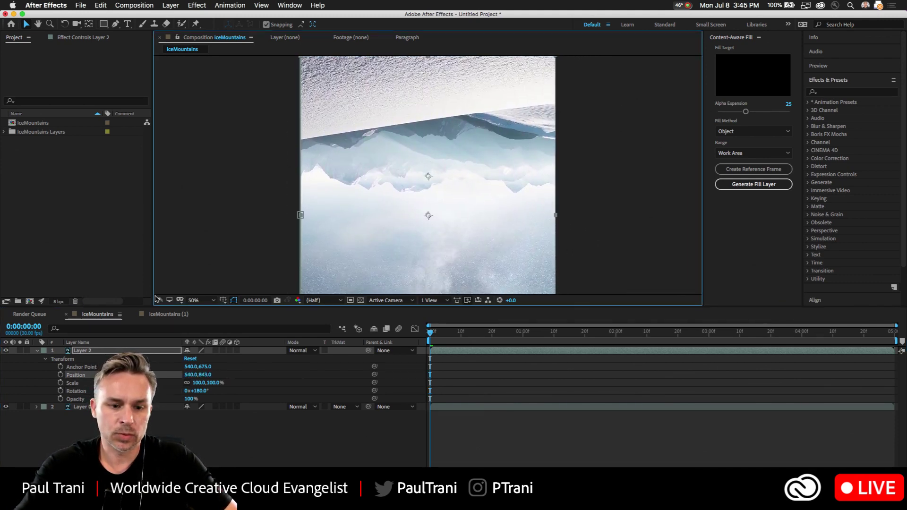
Step: Add a shape layer above Layer 2 and draw a circle centred in the composition with the Ellipse tool
{"action": "left_click", "coordinate": [80, 352]}
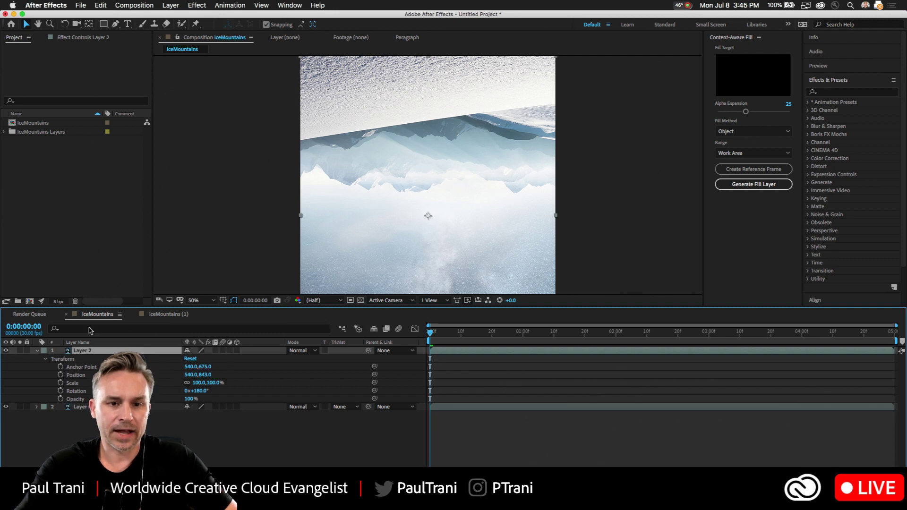
{"action": "left_click", "coordinate": [171, 6]}
{"action": "mouse_move", "coordinate": [182, 18]}
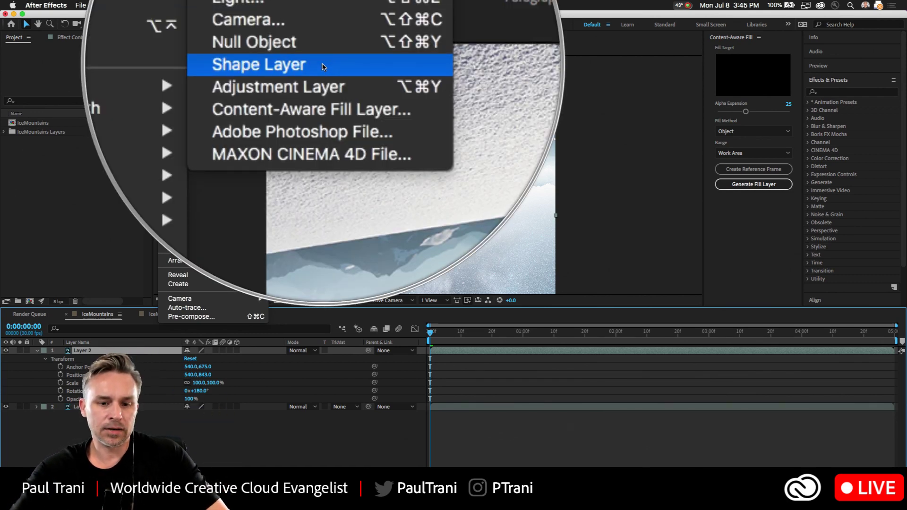
{"action": "left_click", "coordinate": [323, 64]}
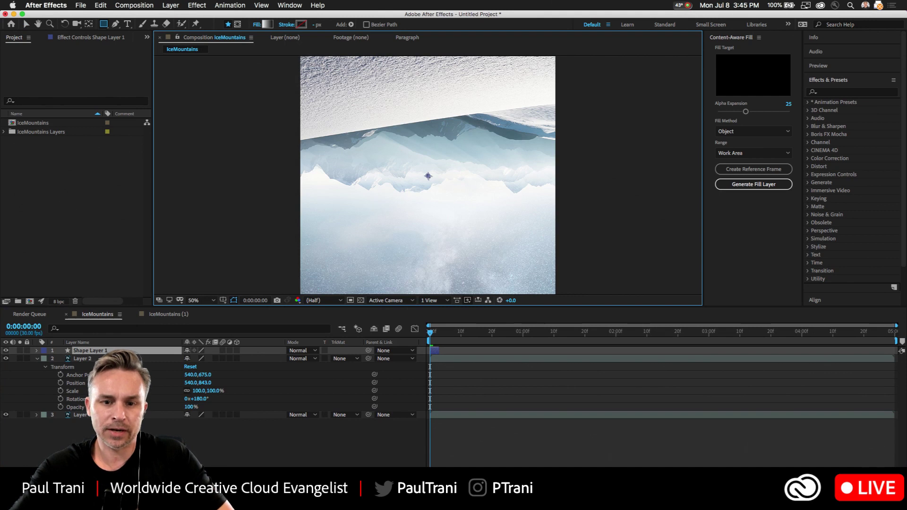
{"action": "left_click", "coordinate": [104, 26]}
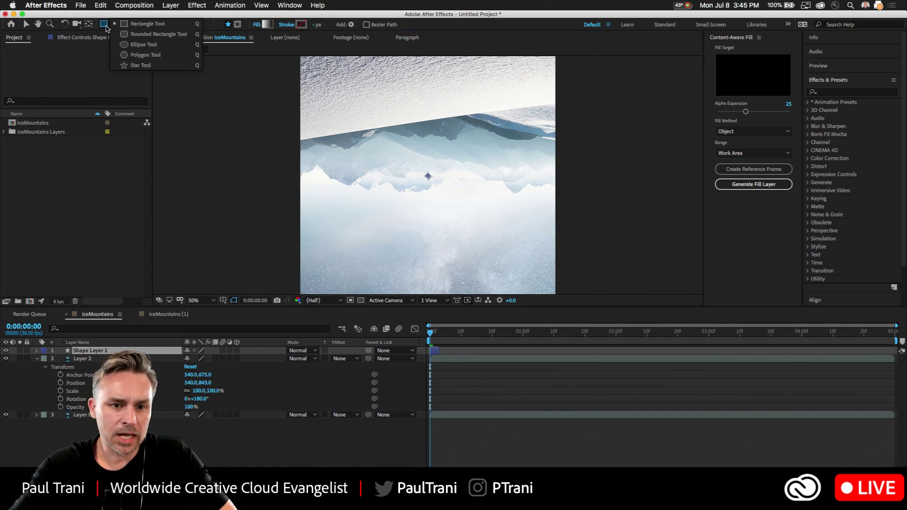
{"action": "left_click", "coordinate": [125, 47]}
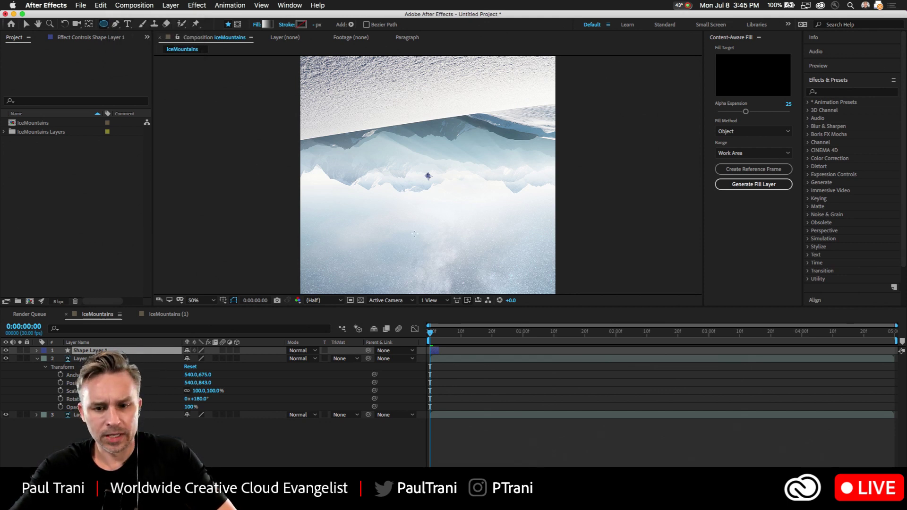
{"action": "left_click_drag", "start_coordinate": [428, 176], "coordinate": [451, 247]}
{"action": "left_click", "coordinate": [60, 359]}
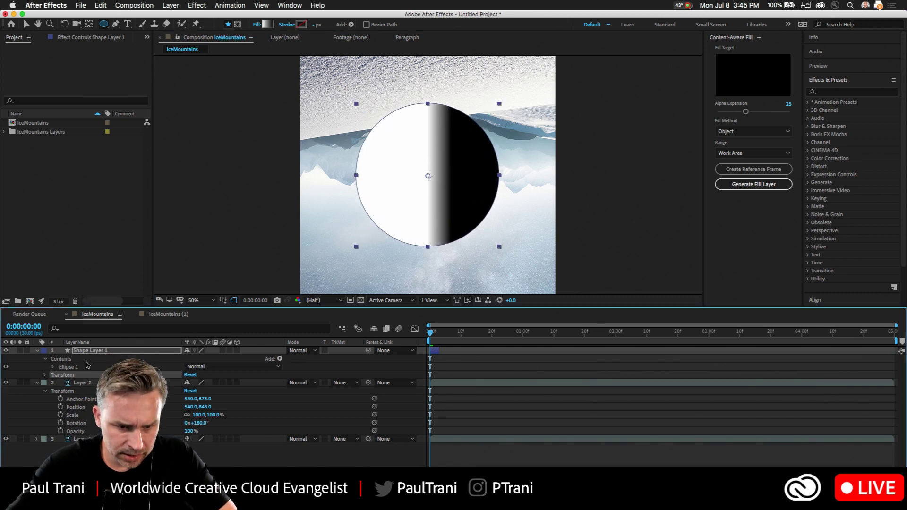
Step: Set Layer 2's track matte to Alpha Matte "Shape Layer 1"
{"action": "left_click", "coordinate": [341, 355]}
{"action": "left_click", "coordinate": [355, 383]}
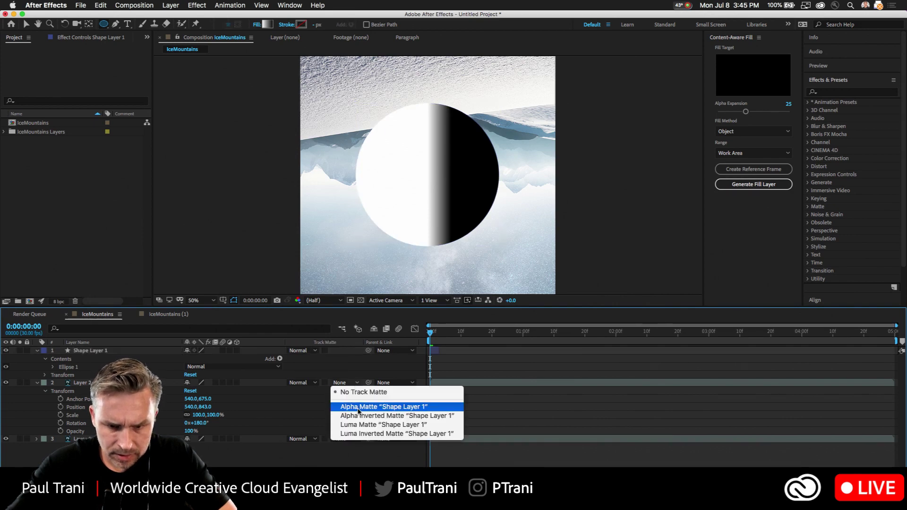
{"action": "left_click", "coordinate": [364, 407]}
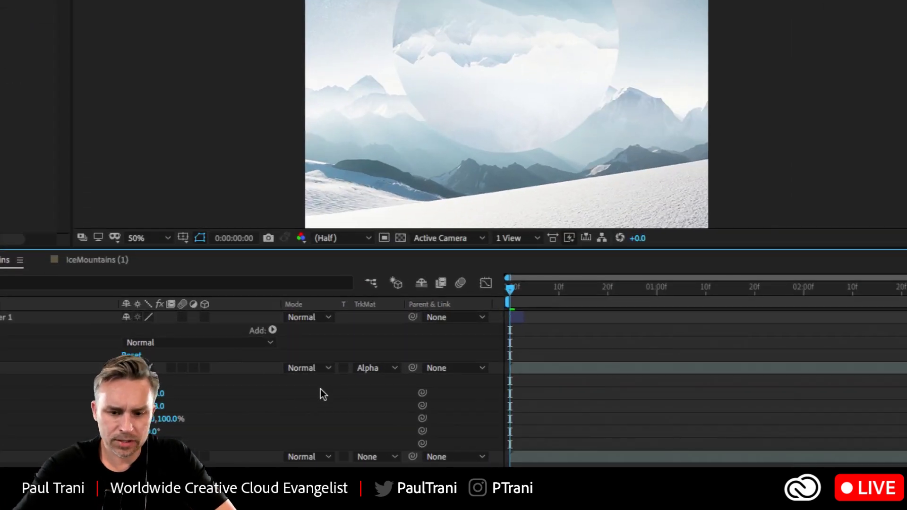
Step: Remove the track matte from Layer 2 and make Shape Layer 1 visible again
{"action": "left_click", "coordinate": [341, 381]}
{"action": "left_click", "coordinate": [375, 382]}
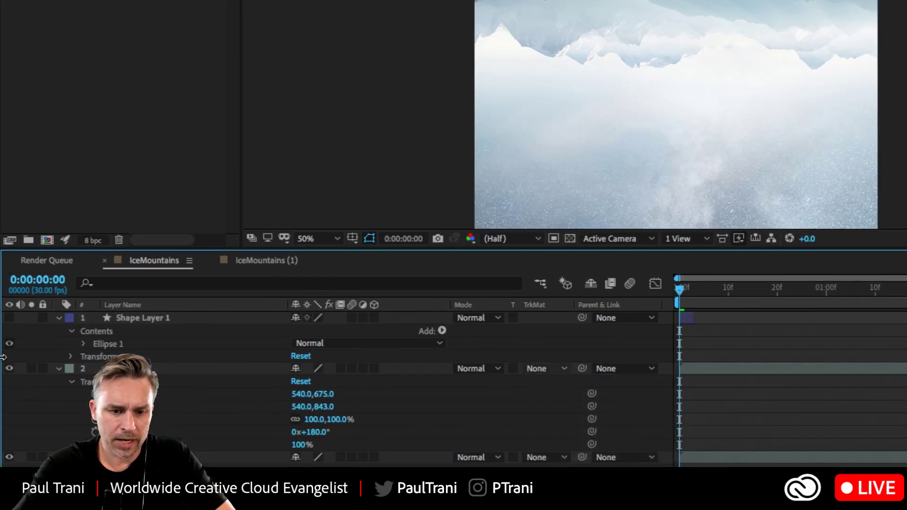
{"action": "left_click", "coordinate": [128, 319]}
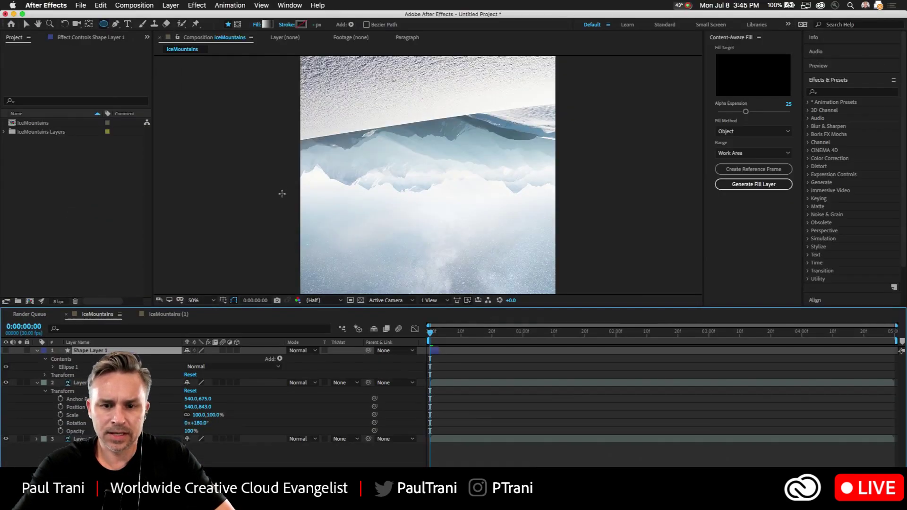
{"action": "left_click", "coordinate": [6, 351]}
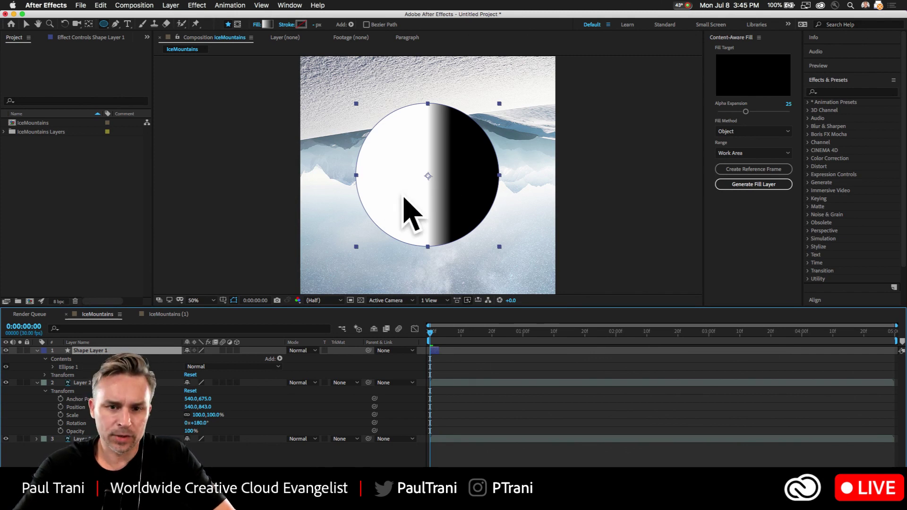
Step: Change the white stop of the circle's gradient fill to a muted red and apply the circle as Layer 2's alpha matte
{"action": "left_click", "coordinate": [266, 25]}
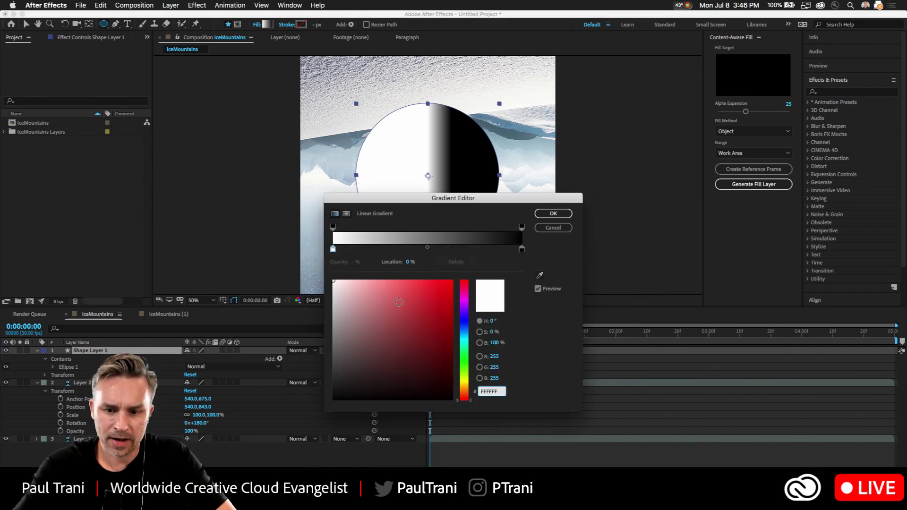
{"action": "left_click", "coordinate": [402, 318]}
{"action": "left_click", "coordinate": [553, 214]}
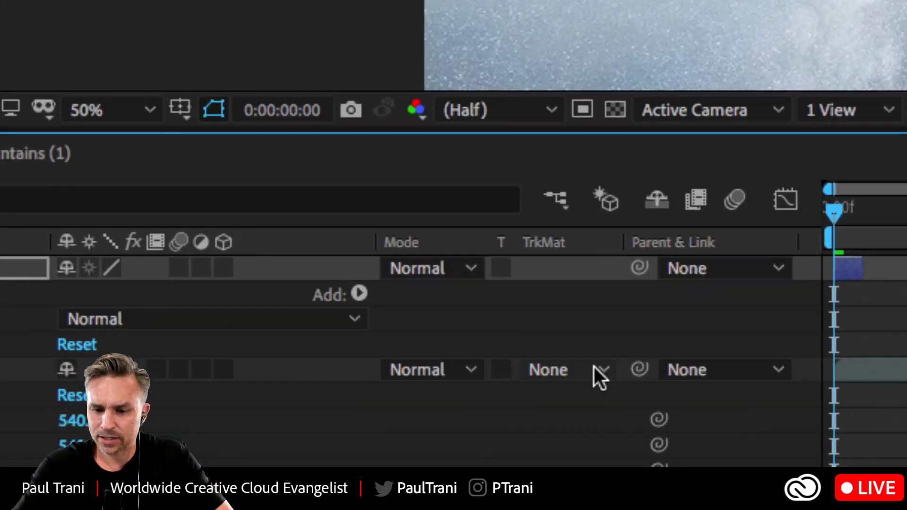
{"action": "left_click", "coordinate": [657, 390]}
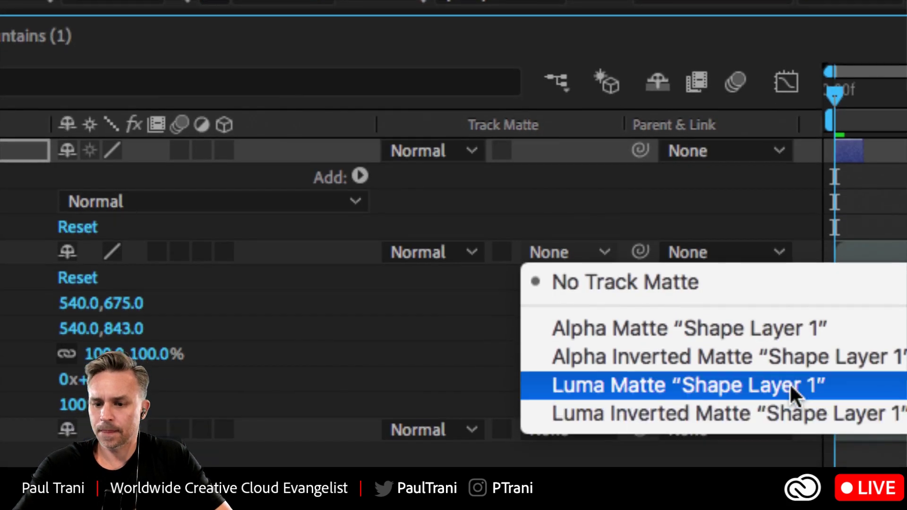
{"action": "left_click", "coordinate": [764, 331]}
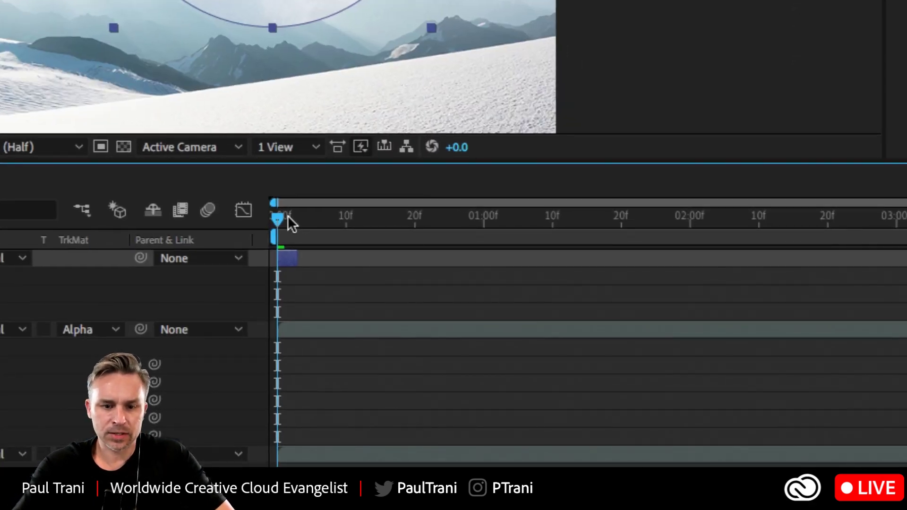
Step: Extend Shape Layer 1 to the end of the composition and return the playhead to the first frame
{"action": "left_click", "coordinate": [407, 218]}
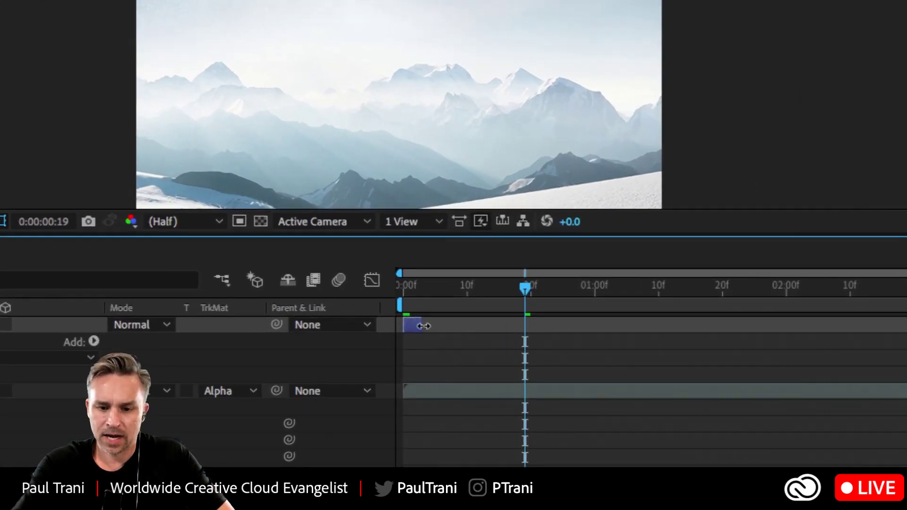
{"action": "left_click_drag", "start_coordinate": [423, 325], "coordinate": [902, 326]}
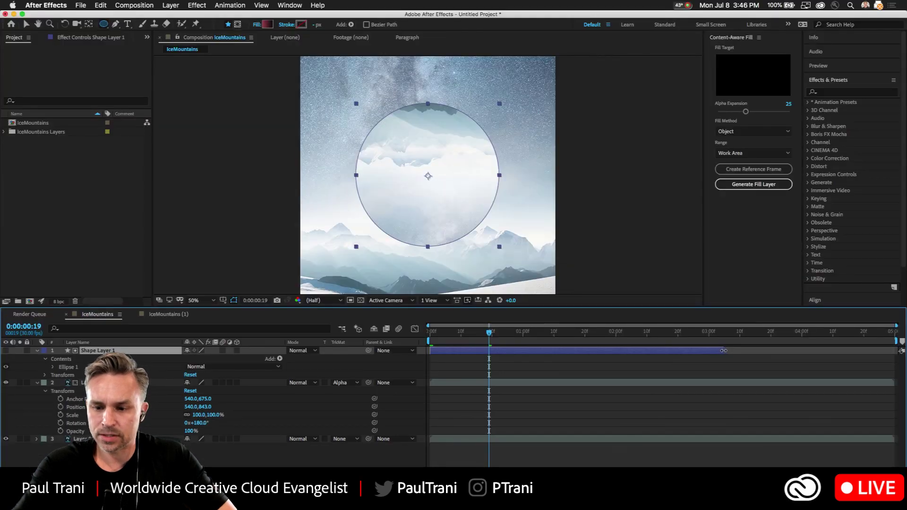
{"action": "key", "text": "Home"}
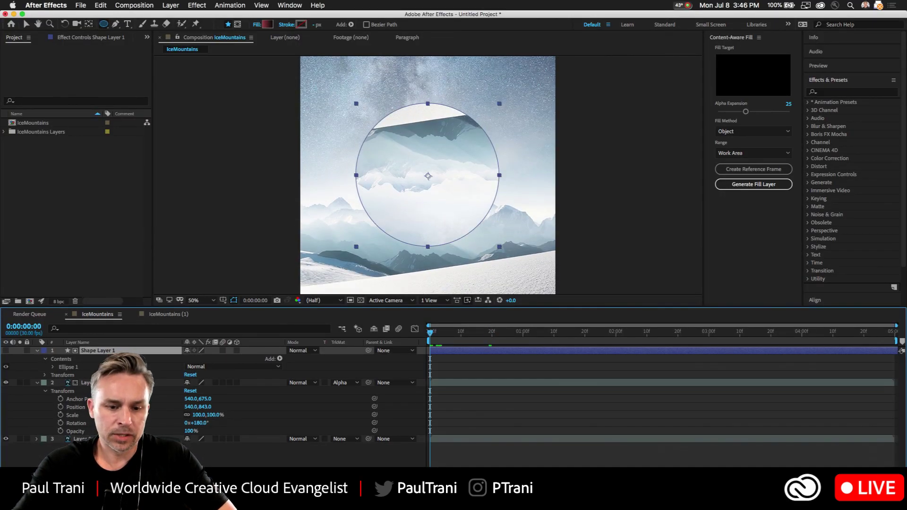
Step: Play and scrub through the composition to review the flipped mountain image moving inside the circle matte
{"action": "key", "text": "space"}
{"action": "key", "text": "space"}
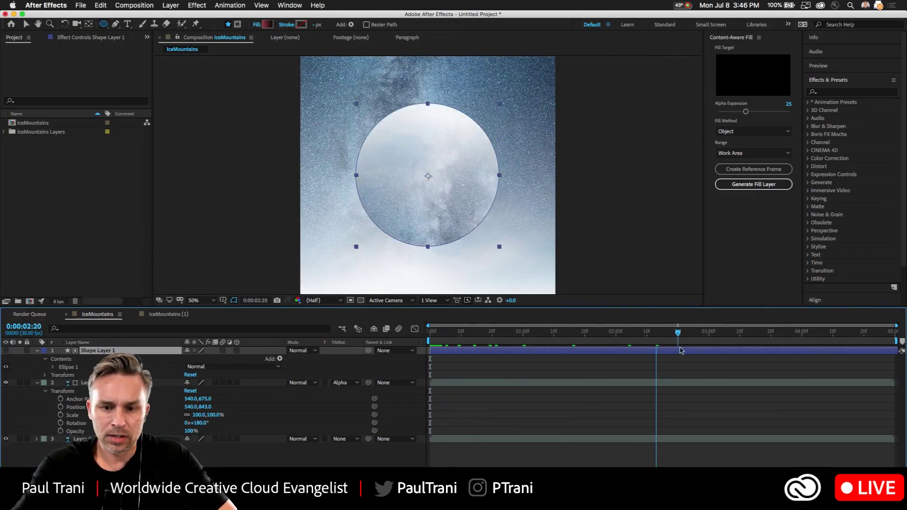
{"action": "left_click_drag", "start_coordinate": [430, 364], "coordinate": [612, 380]}
{"action": "left_click", "coordinate": [290, 447]}
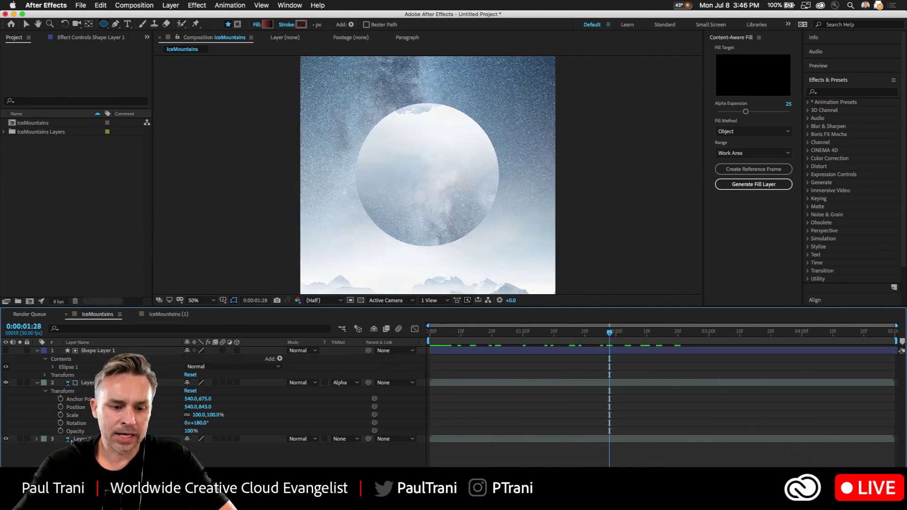
{"action": "left_click", "coordinate": [90, 352]}
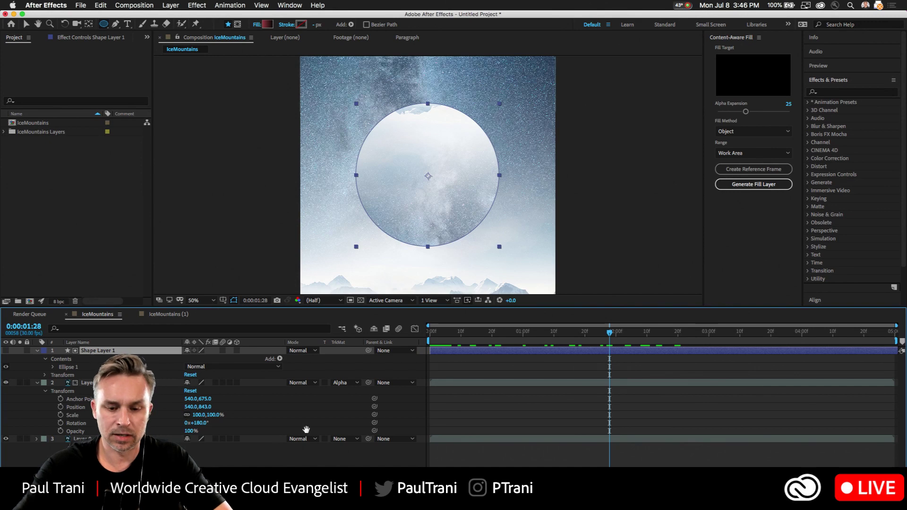
{"action": "key", "text": "space"}
{"action": "left_click_drag", "start_coordinate": [444, 335], "coordinate": [697, 363]}
{"action": "key", "text": "Home"}
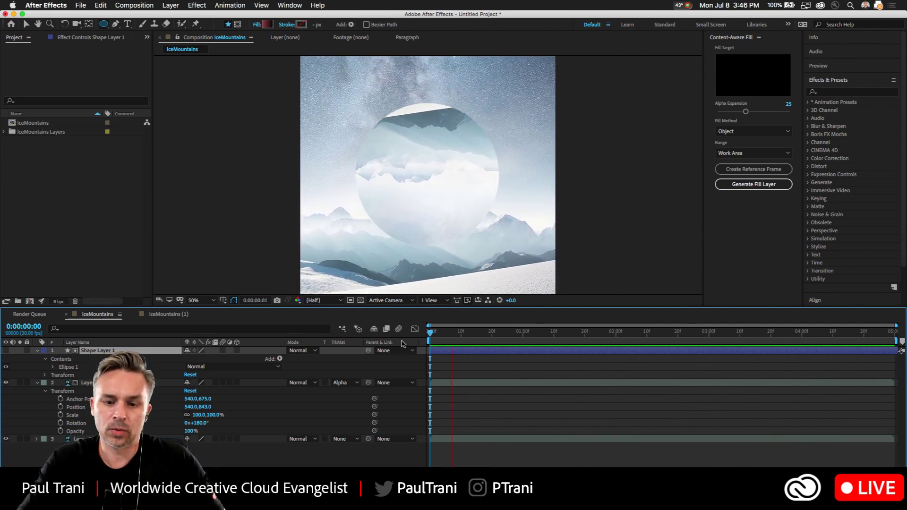
Step: Duplicate Shape Layer 1 and Layer 2 together to create a second circle with its own alpha-matted mountain image
{"action": "left_click", "coordinate": [439, 337]}
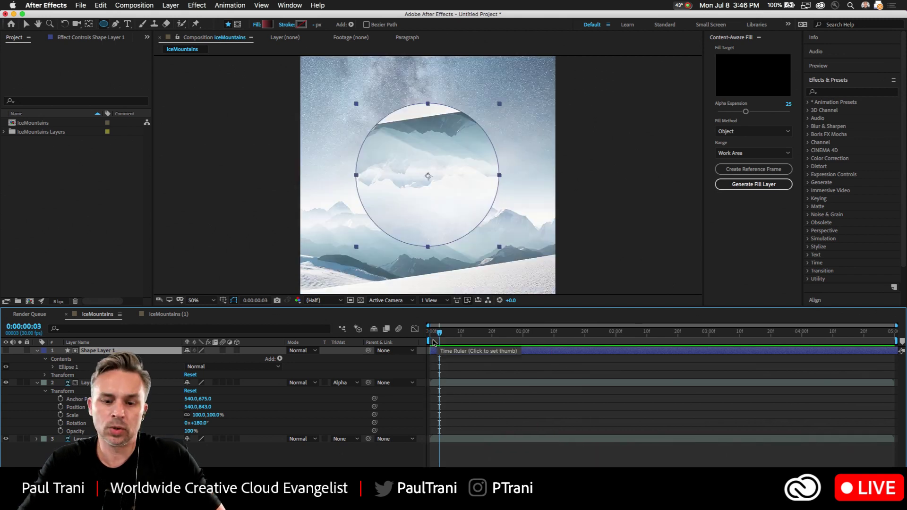
{"action": "left_click", "coordinate": [89, 383], "text": "shift"}
{"action": "key", "text": "super+d"}
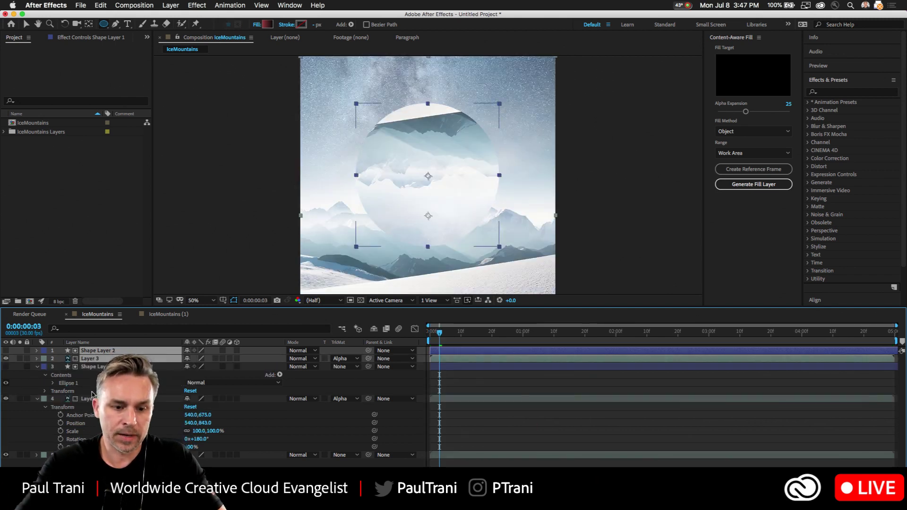
{"action": "left_click", "coordinate": [331, 360]}
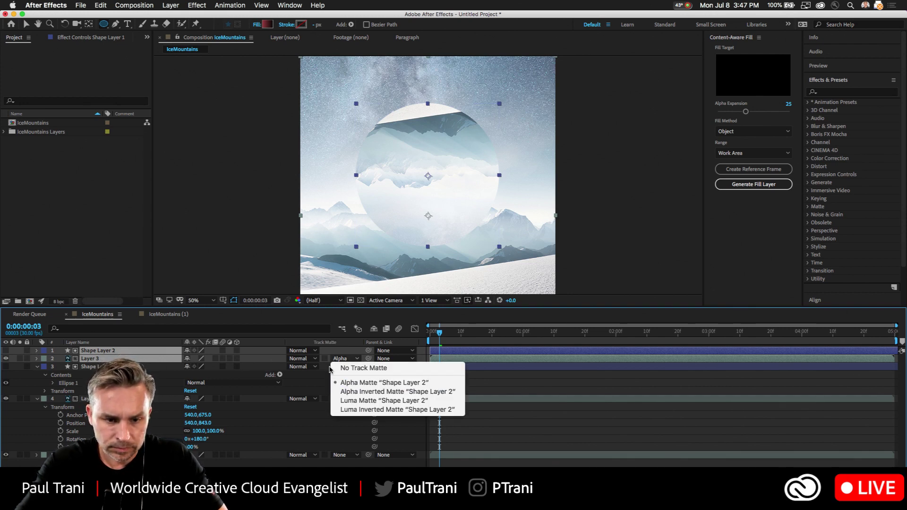
{"action": "left_click", "coordinate": [331, 372]}
{"action": "left_click", "coordinate": [97, 365]}
Step: Move the duplicate Shape Layer 2 circle down and shrink it to about half size, just below the large circle
{"action": "left_click", "coordinate": [91, 351]}
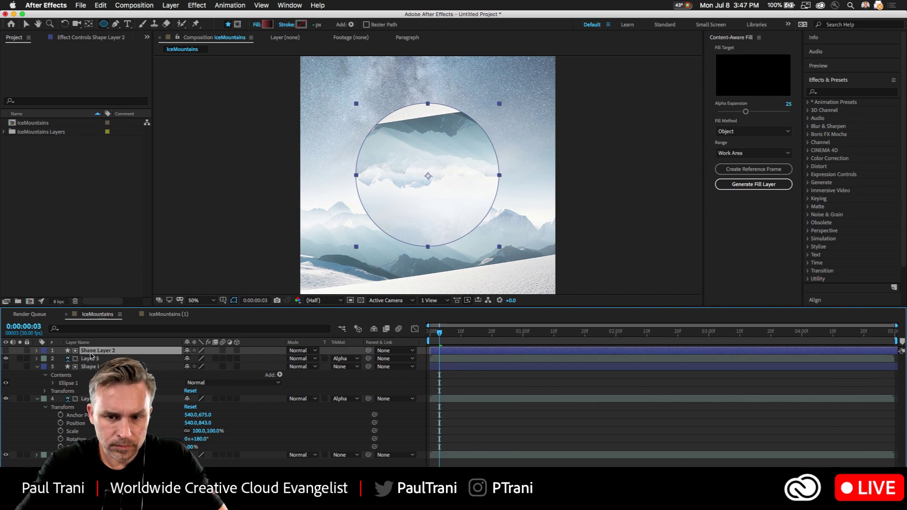
{"action": "left_click", "coordinate": [26, 25]}
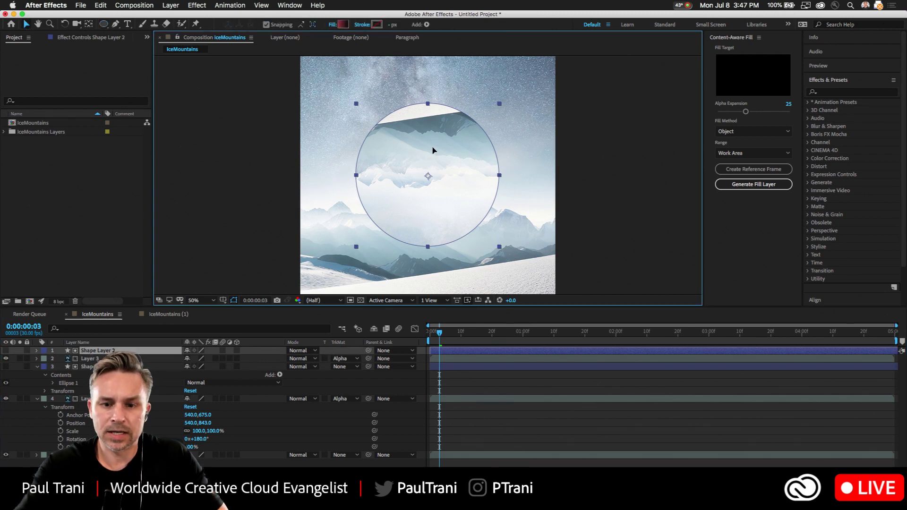
{"action": "left_click_drag", "start_coordinate": [433, 143], "coordinate": [432, 234]}
{"action": "left_click_drag", "start_coordinate": [357, 190], "coordinate": [393, 227]}
{"action": "left_click_drag", "start_coordinate": [444, 342], "coordinate": [582, 342]}
{"action": "left_click", "coordinate": [404, 261]}
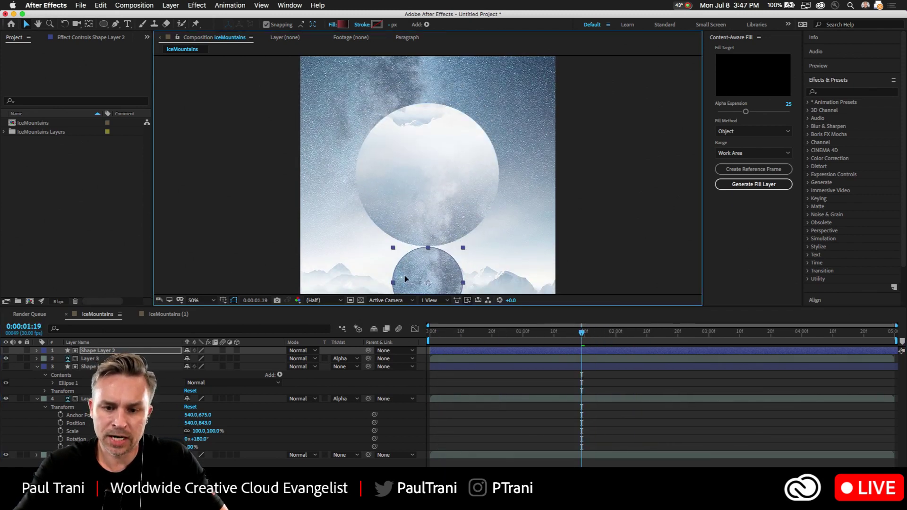
Step: Move the small Shape Layer 2 circle up to the centre of the large circle
{"action": "key", "text": "comma"}
{"action": "key", "text": "comma"}
{"action": "key", "text": "period"}
{"action": "left_click", "coordinate": [227, 154]}
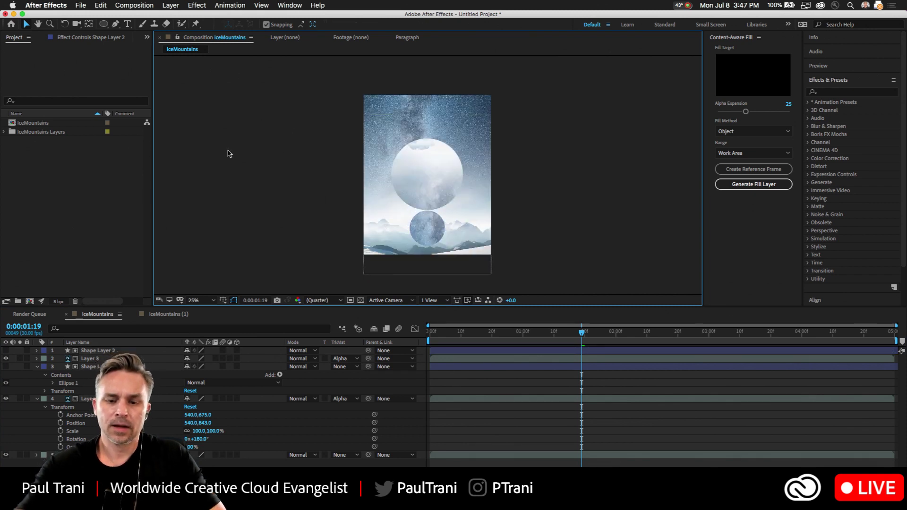
{"action": "left_click", "coordinate": [421, 229]}
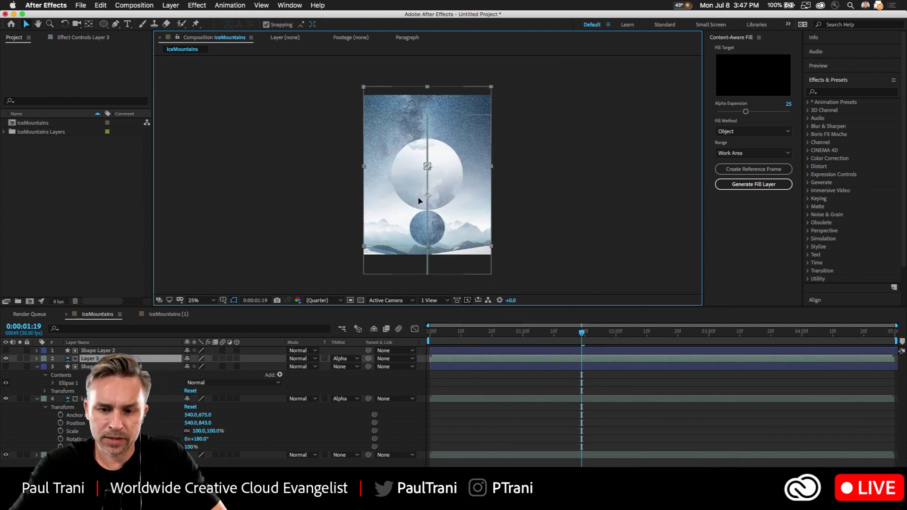
{"action": "left_click", "coordinate": [95, 351]}
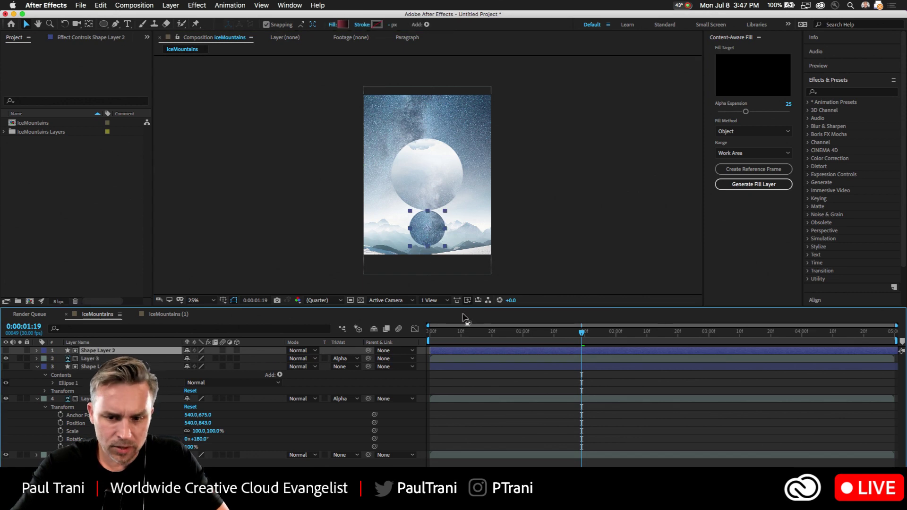
{"action": "left_click_drag", "start_coordinate": [423, 235], "coordinate": [423, 175]}
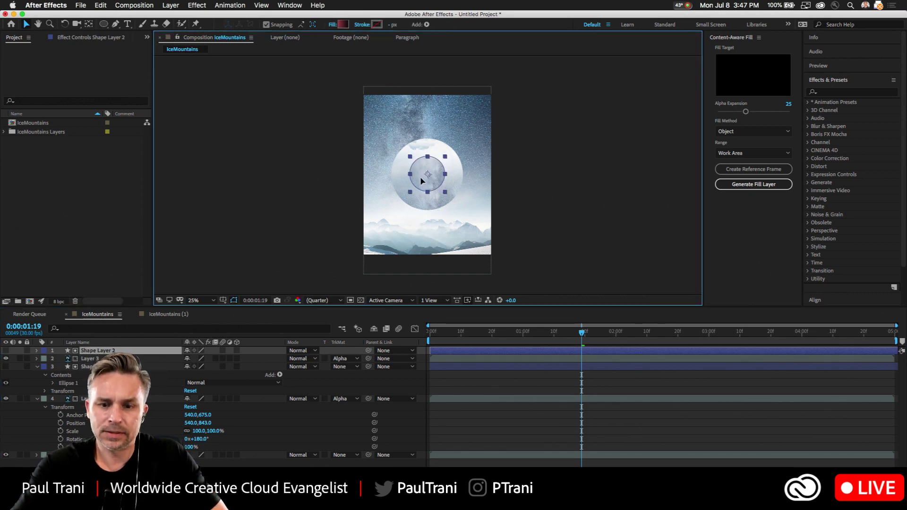
{"action": "key", "text": "period"}
{"action": "key", "text": "period"}
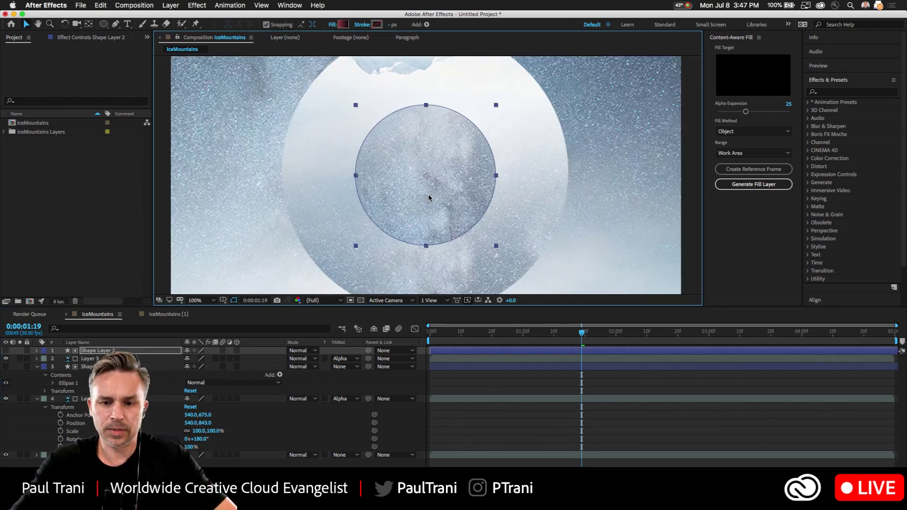
Step: Play the animation from the first frame to check the small circle nested in the large one
{"action": "left_click_drag", "start_coordinate": [515, 335], "coordinate": [334, 333]}
{"action": "key", "text": "space"}
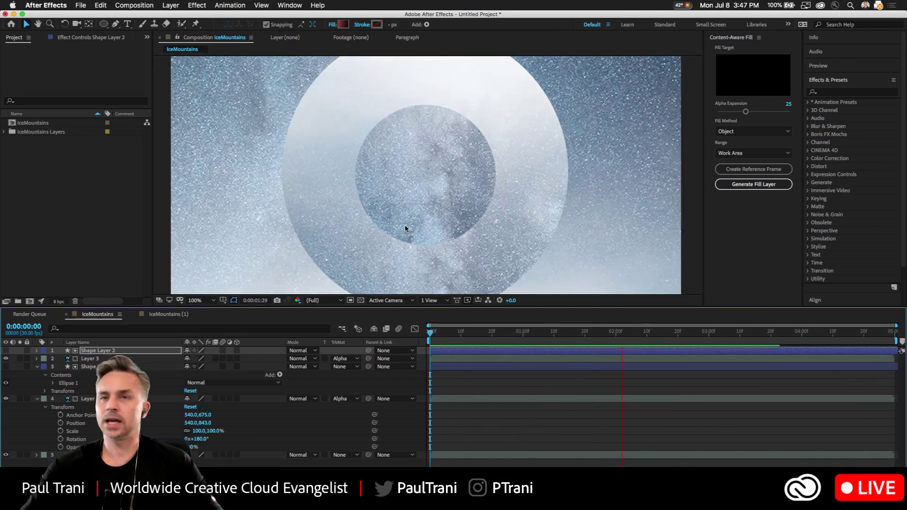
{"action": "key", "text": "space"}
Step: Switch to the Windowed app and move its Instagram window nearer the desktop files
{"action": "left_click", "coordinate": [81, 5]}
{"action": "left_click", "coordinate": [81, 6]}
{"action": "left_click", "coordinate": [31, 163]}
{"action": "left_click", "coordinate": [14, 14]}
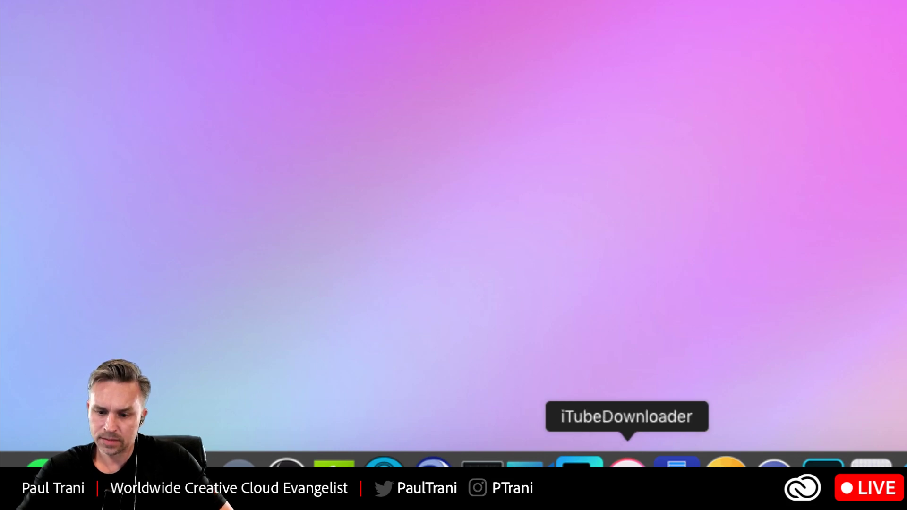
{"action": "left_click", "coordinate": [580, 462]}
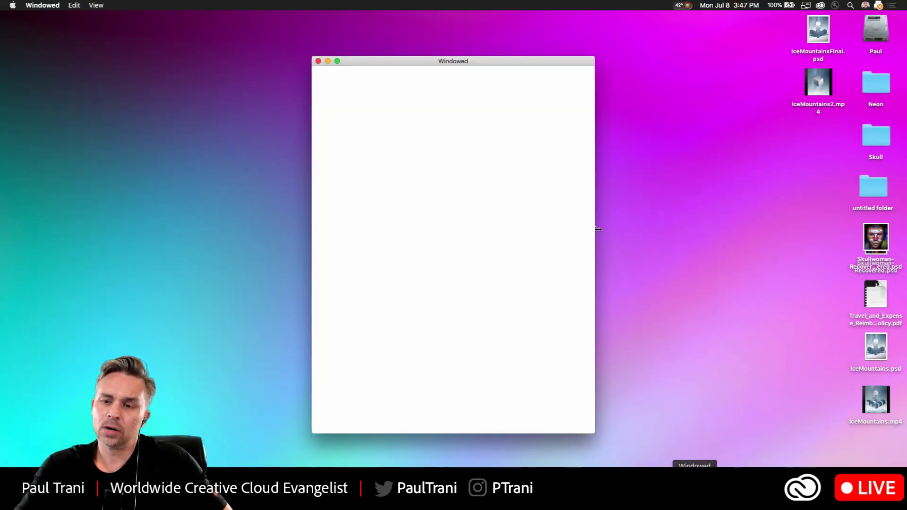
{"action": "left_click_drag", "start_coordinate": [482, 63], "coordinate": [611, 46]}
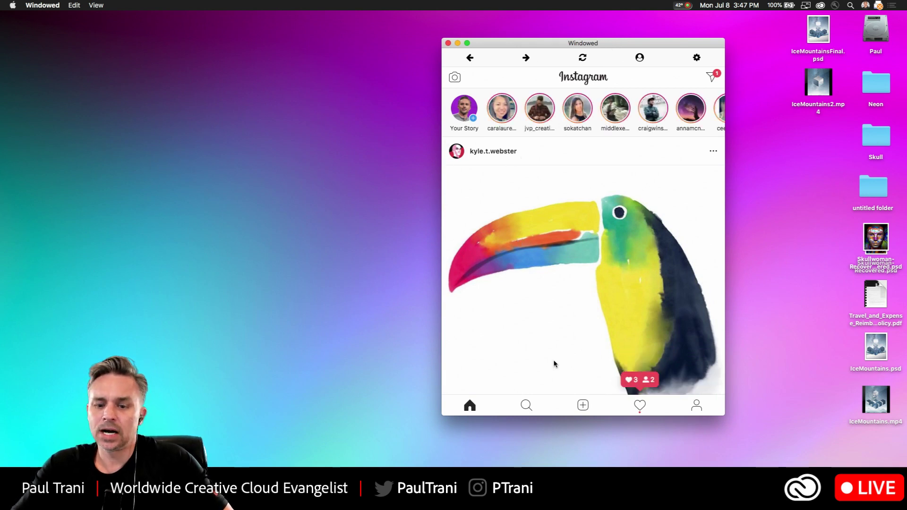
Step: Start a new Instagram post, browse the Desktop folder for uploadable files, and cancel and close the window
{"action": "left_click", "coordinate": [583, 406]}
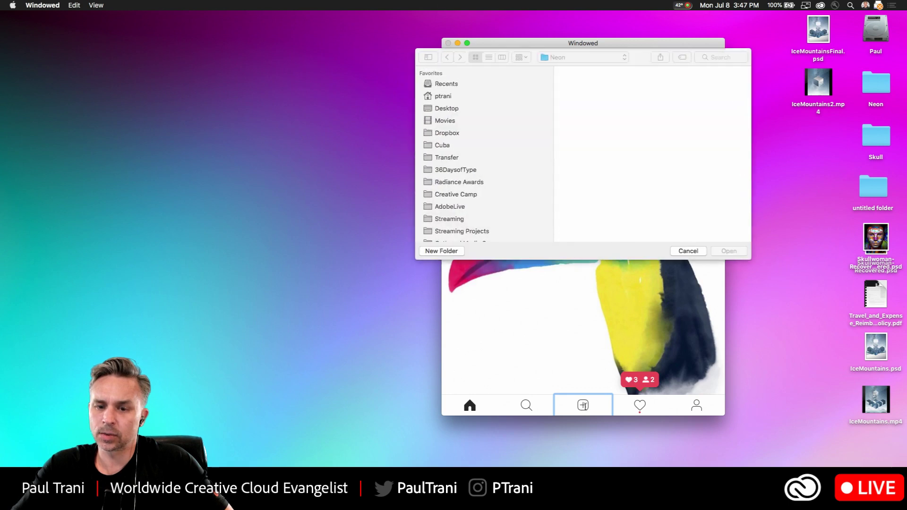
{"action": "left_click", "coordinate": [441, 110]}
{"action": "scroll", "coordinate": [638, 183], "scroll_direction": "down", "scroll_amount": 3}
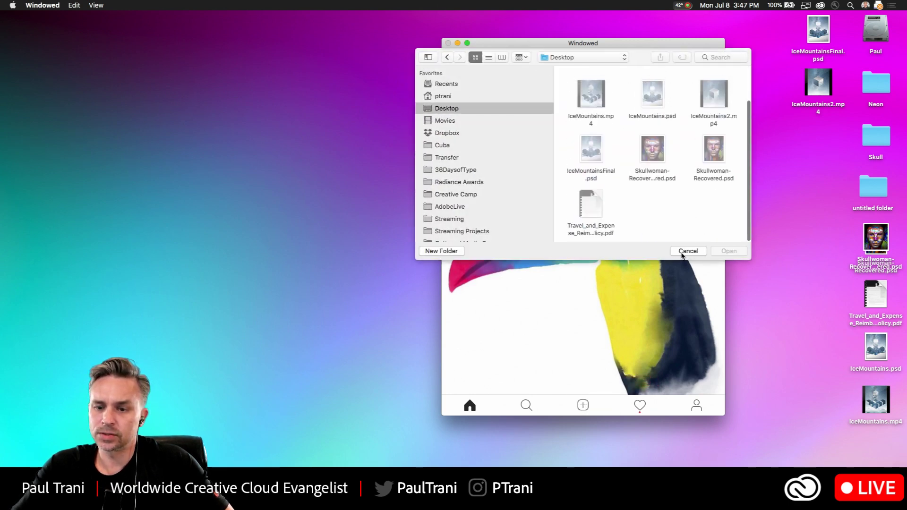
{"action": "left_click", "coordinate": [689, 251]}
{"action": "left_click", "coordinate": [448, 44]}
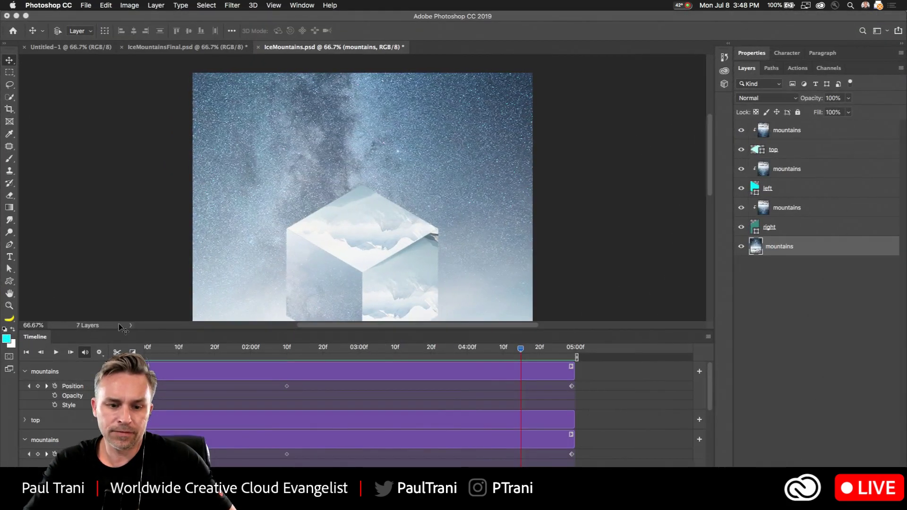
Step: Play the cube animation in Photoshop, and switch back to After Effects to replay the nested circles from the first frame
{"action": "key", "text": "space"}
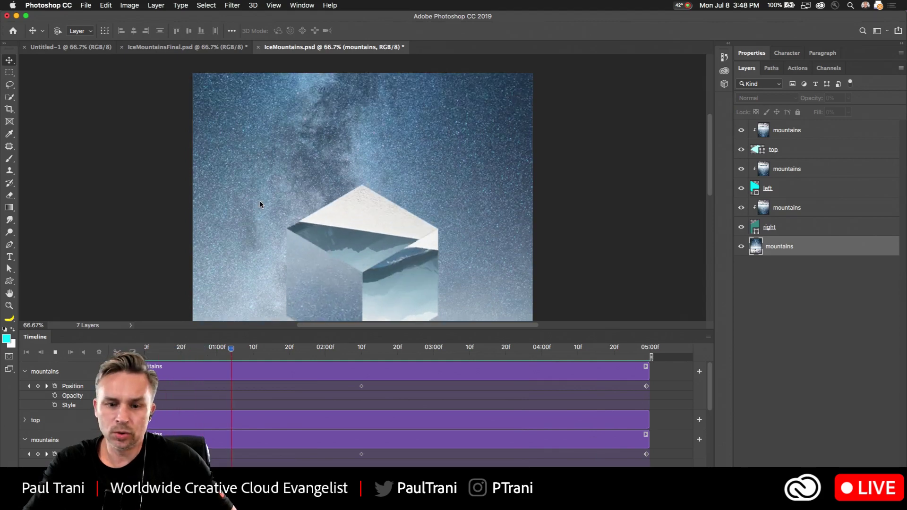
{"action": "key", "text": "space"}
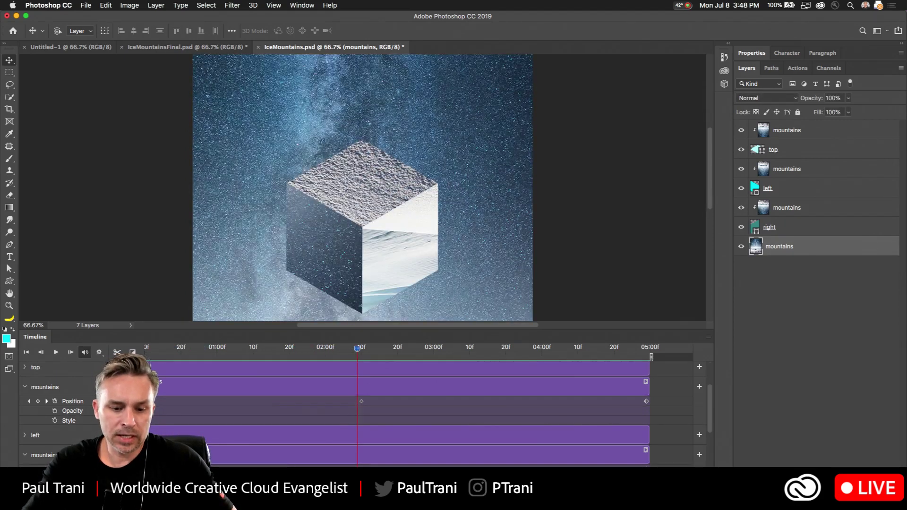
{"action": "key", "text": "super+Tab"}
{"action": "key", "text": "Home"}
{"action": "key", "text": "space"}
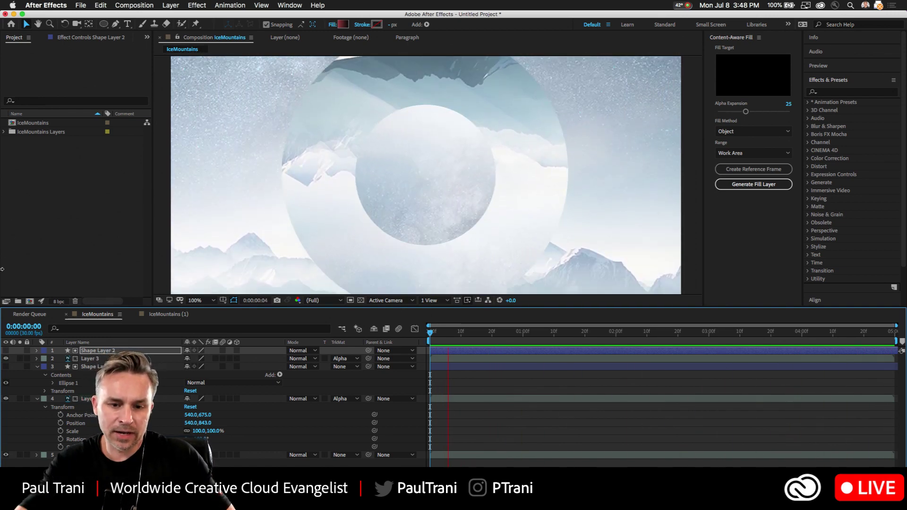
Step: At 0:00:00:10, draw a slightly larger second circle in Shape Layer 2, overlapping the left side of the small circle
{"action": "left_click", "coordinate": [458, 335]}
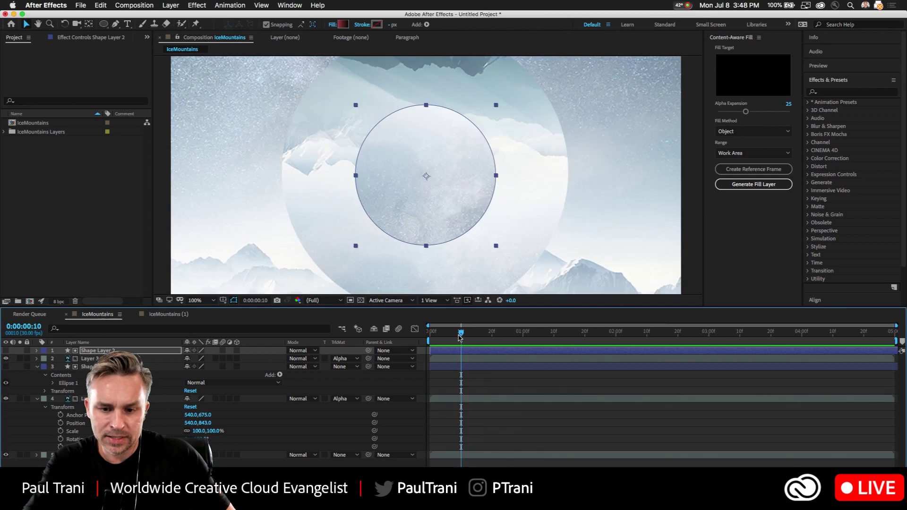
{"action": "left_click", "coordinate": [103, 24]}
{"action": "left_click", "coordinate": [317, 182]}
{"action": "mouse_move", "coordinate": [317, 183]}
{"action": "left_mouse_down"}
{"action": "mouse_move", "coordinate": [348, 213]}
{"action": "mouse_move", "coordinate": [341, 235]}
{"action": "mouse_move", "coordinate": [357, 269]}
{"action": "left_mouse_up"}
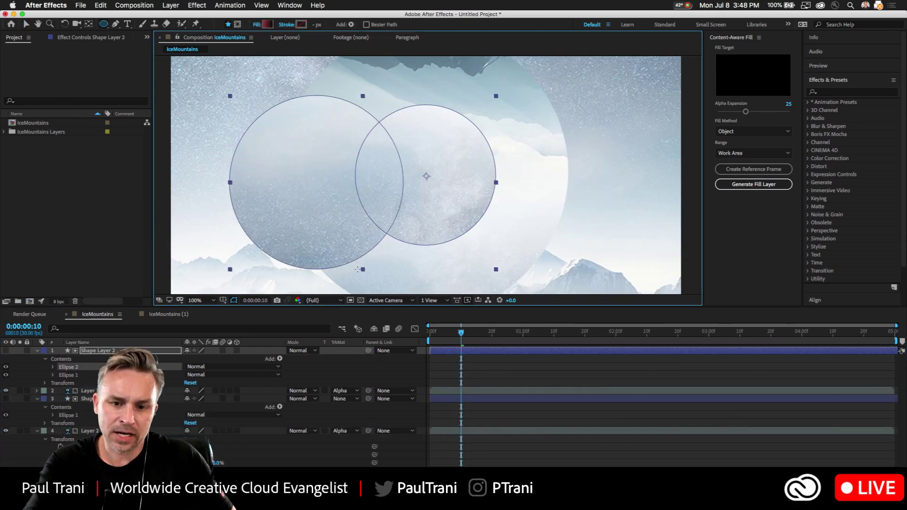
{"action": "mouse_move", "coordinate": [346, 236]}
{"action": "left_mouse_down"}
{"action": "mouse_move", "coordinate": [378, 271]}
{"action": "mouse_move", "coordinate": [366, 264]}
{"action": "left_mouse_up"}
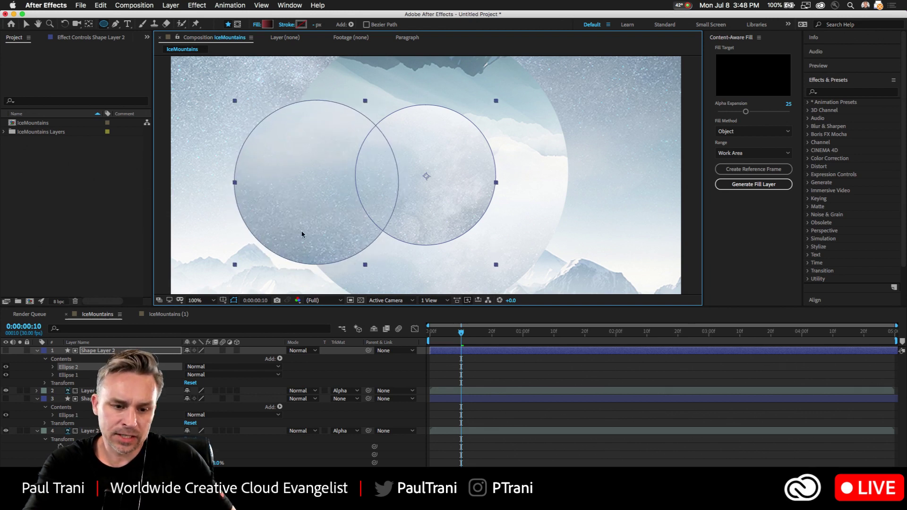
{"action": "left_click", "coordinate": [26, 24]}
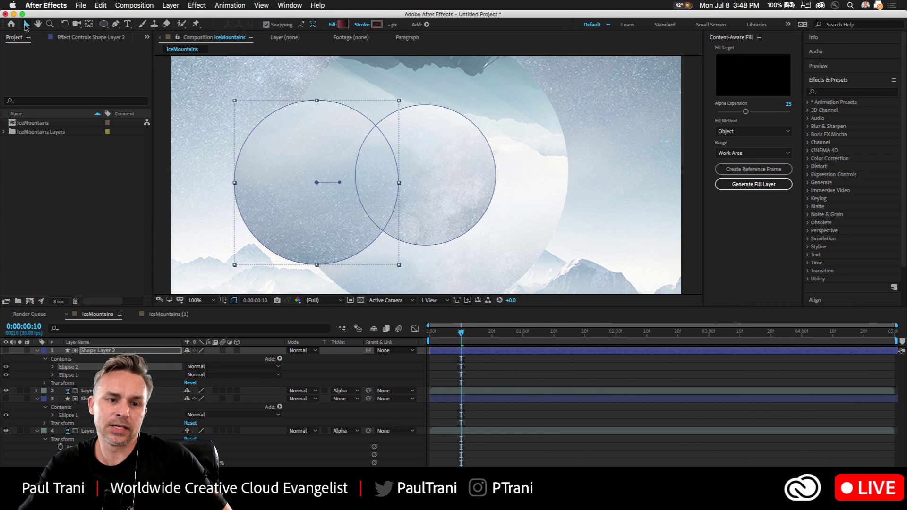
{"action": "left_click", "coordinate": [199, 143]}
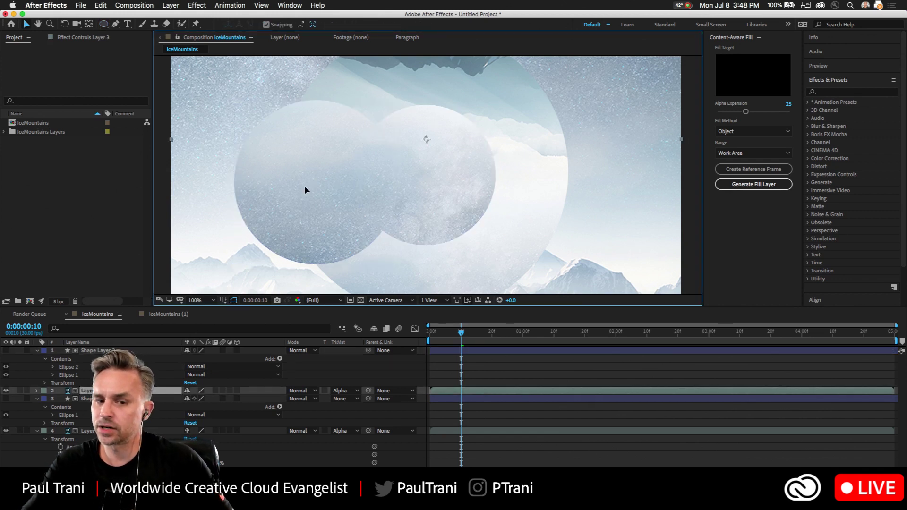
Step: Play and scrub the animation to check the two overlapping circles in the matte
{"action": "left_click", "coordinate": [444, 335]}
{"action": "key", "text": "space"}
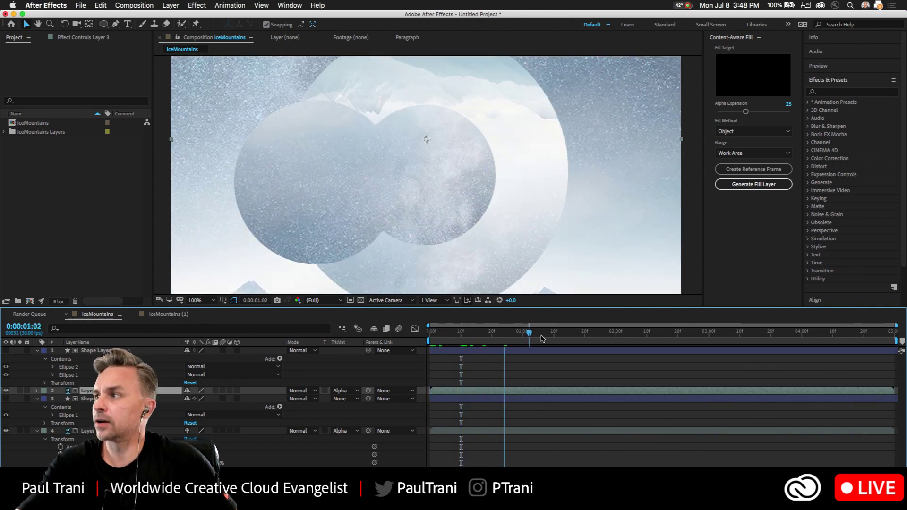
{"action": "left_click_drag", "start_coordinate": [569, 330], "coordinate": [495, 333]}
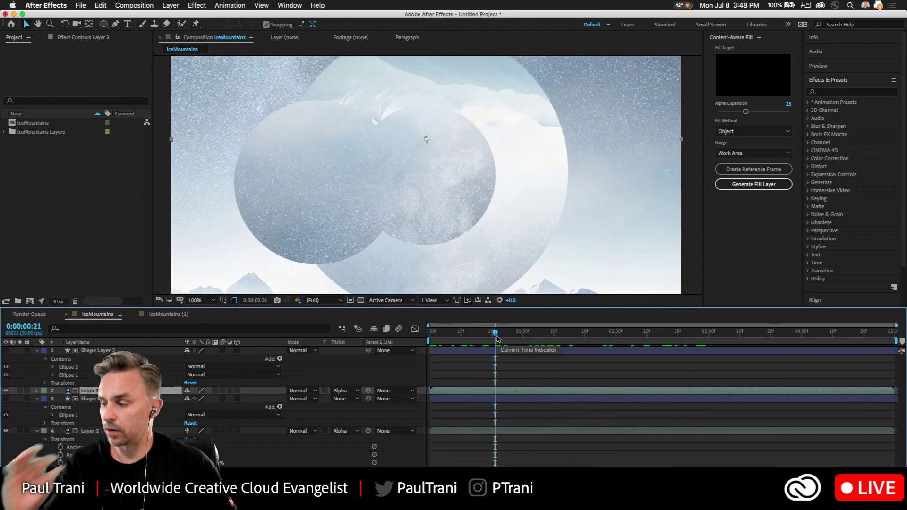